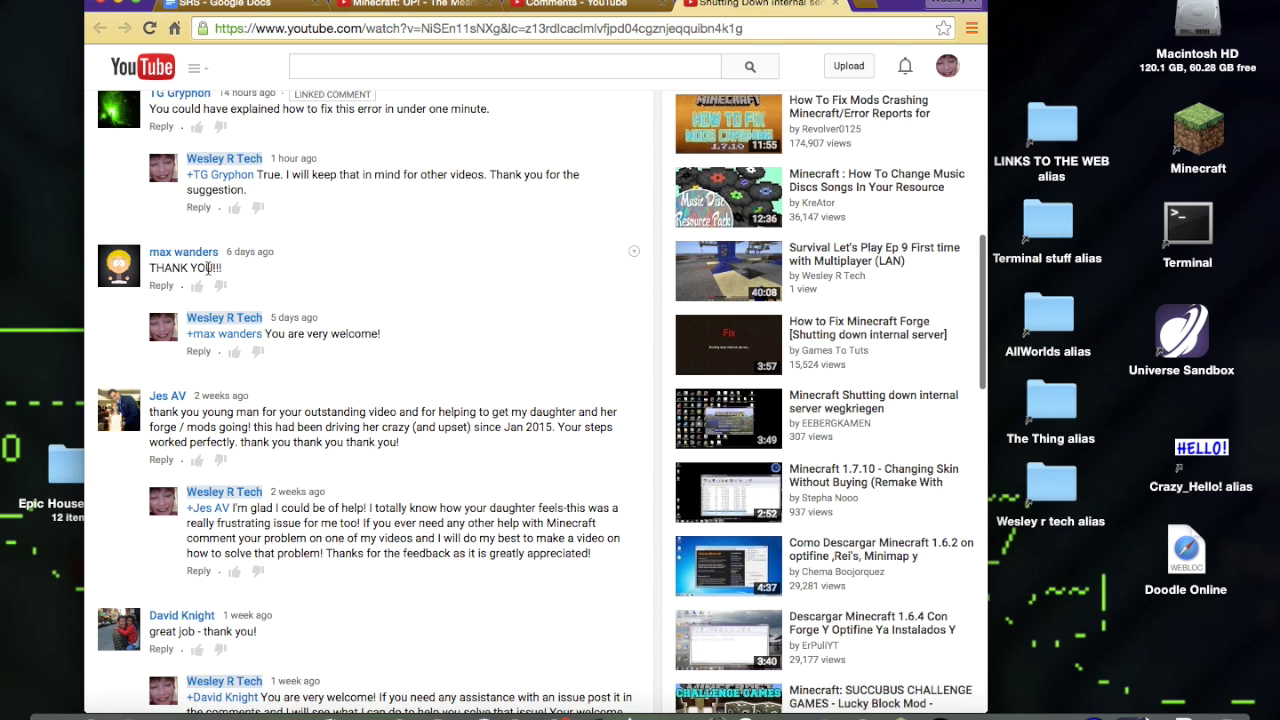
- Highlight the 'THANK YOU!!!' comment and scroll further down the YouTube comments
left_click_drag(151, 267, 231, 270)
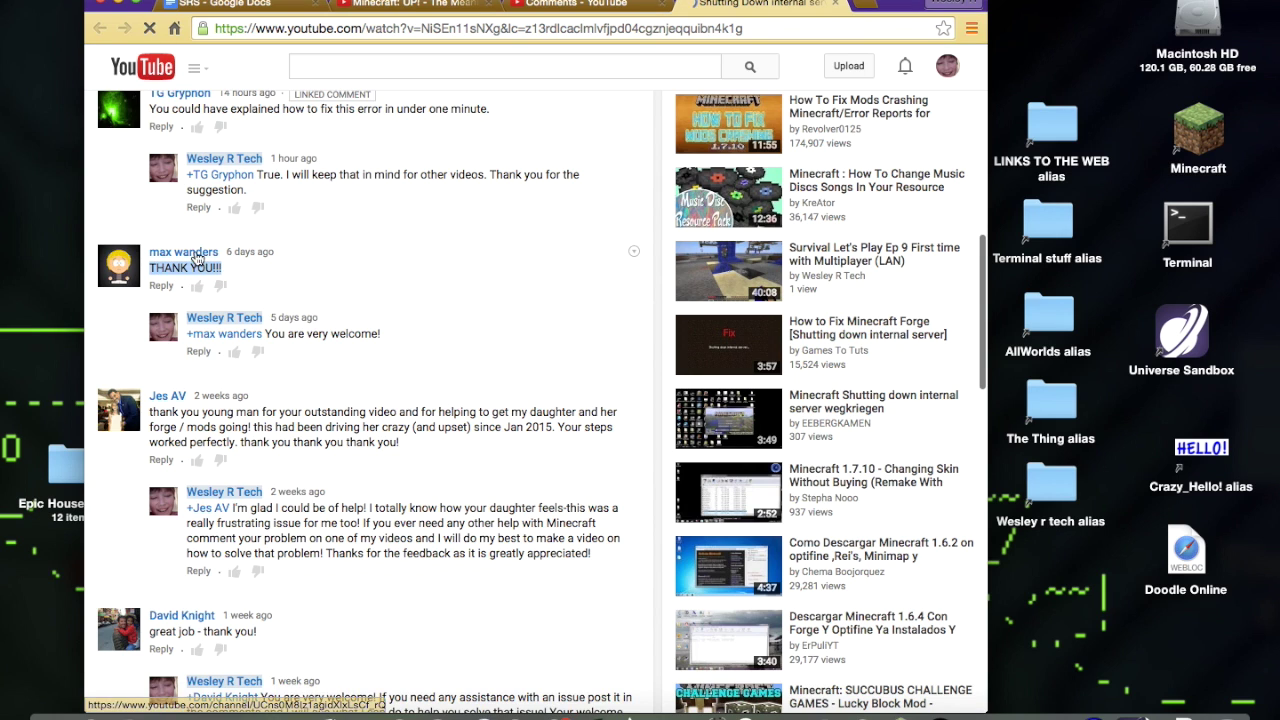
scroll(197, 319, "down", 2)
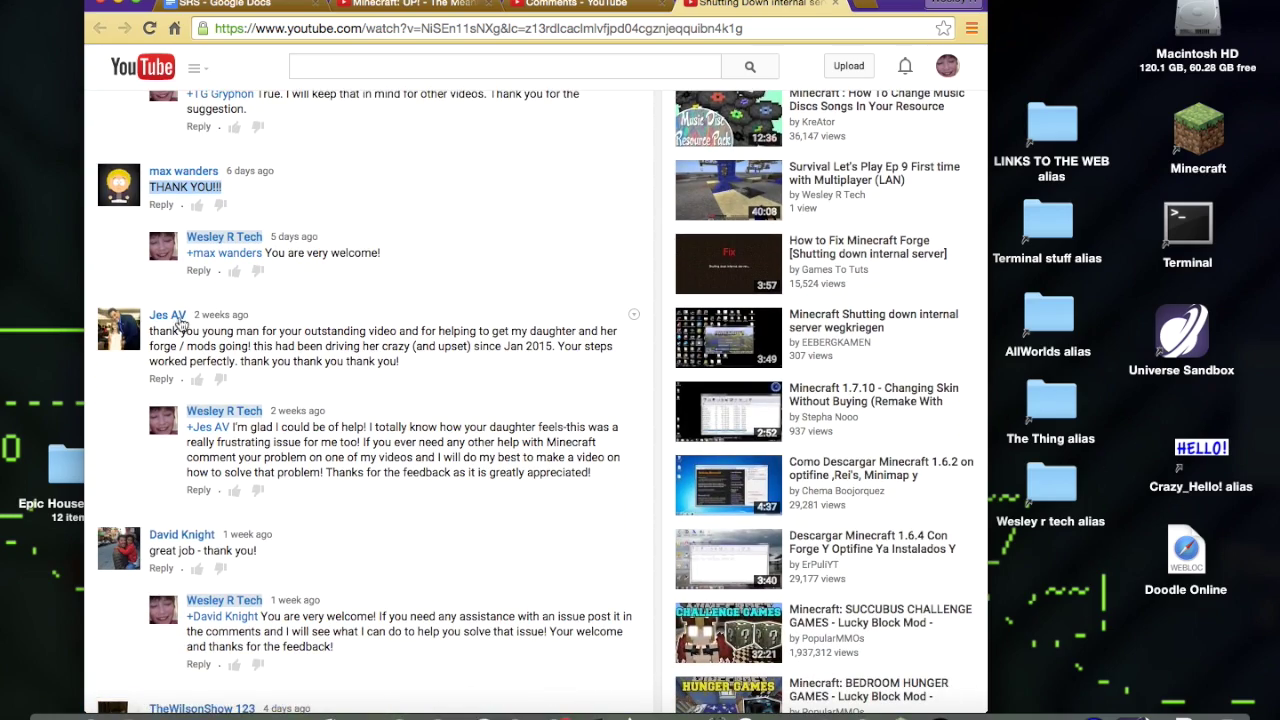
scroll(205, 385, "down", 1)
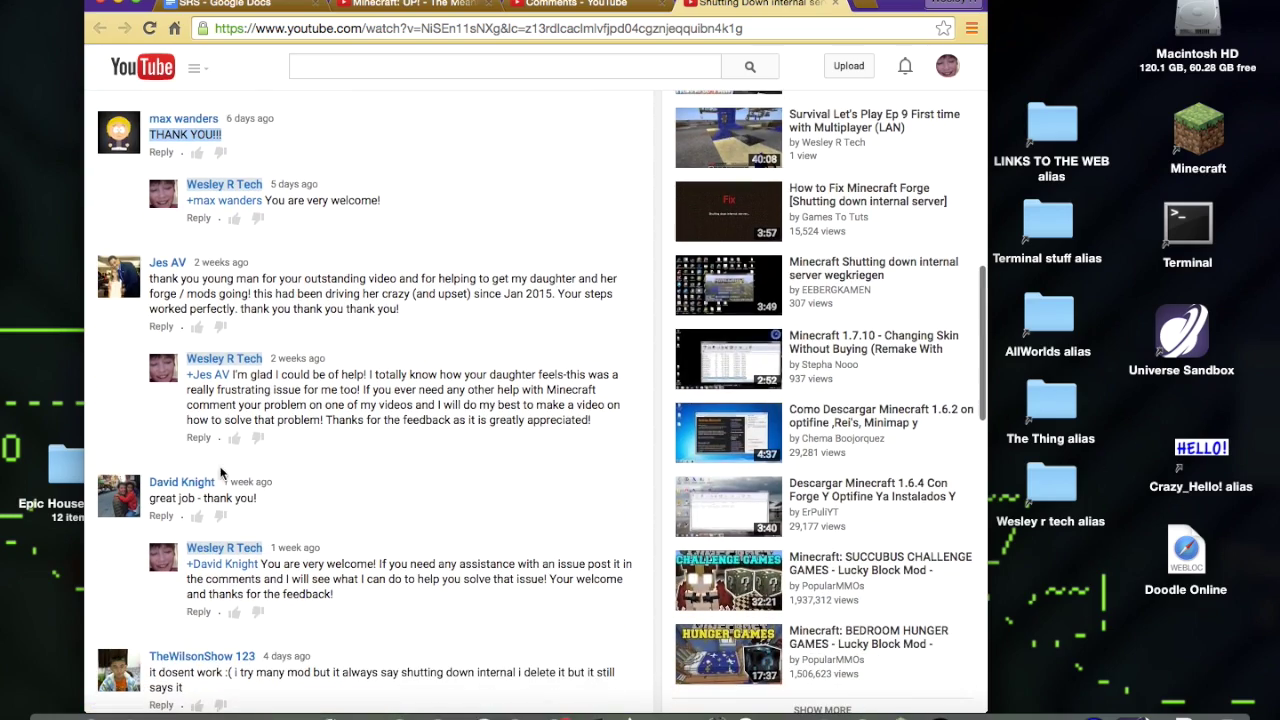
scroll(200, 470, "down", 3)
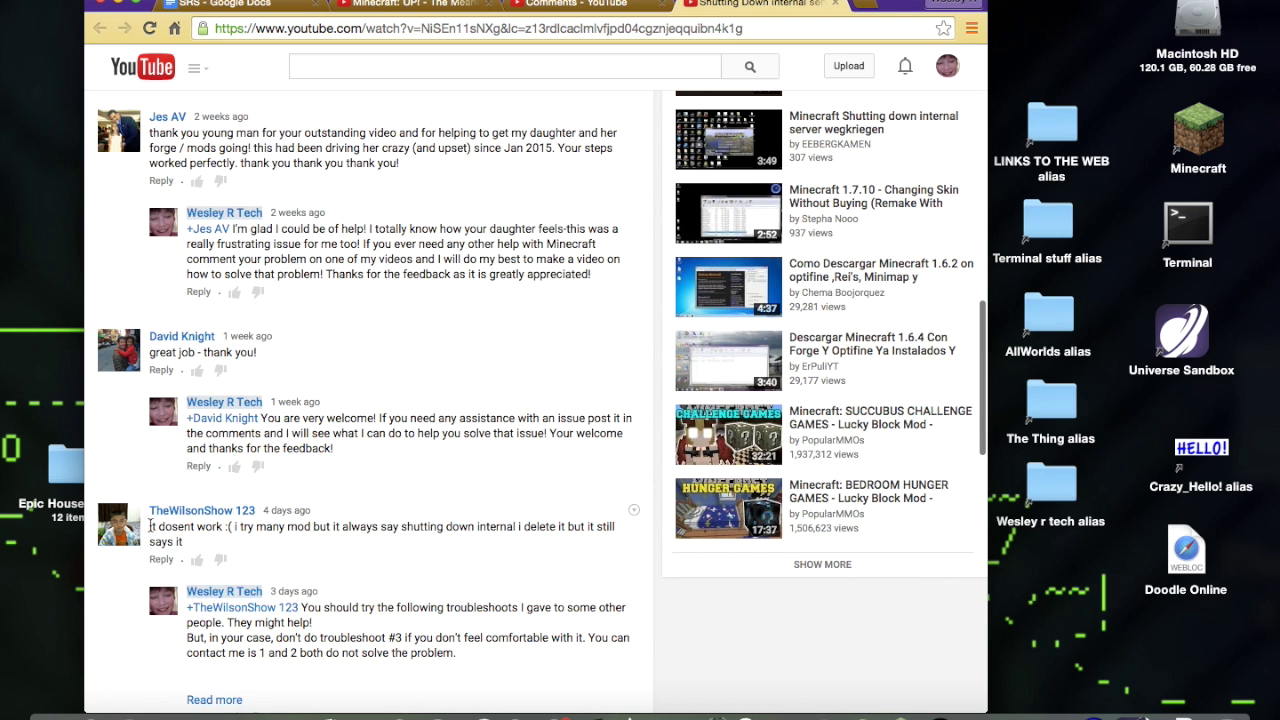
- Highlight the viewers' 'it didn't work' comments, then minimize Chrome to reveal the desktop
left_click_drag(149, 529, 214, 527)
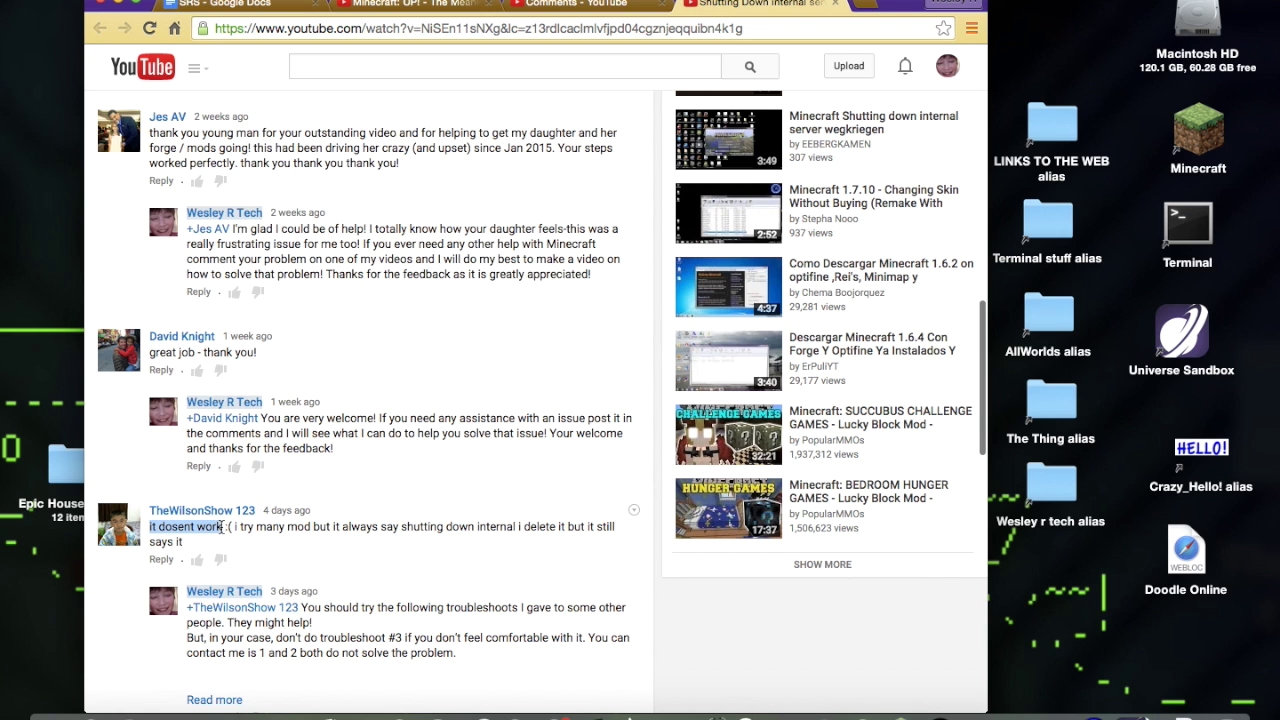
scroll(221, 527, "down", 5)
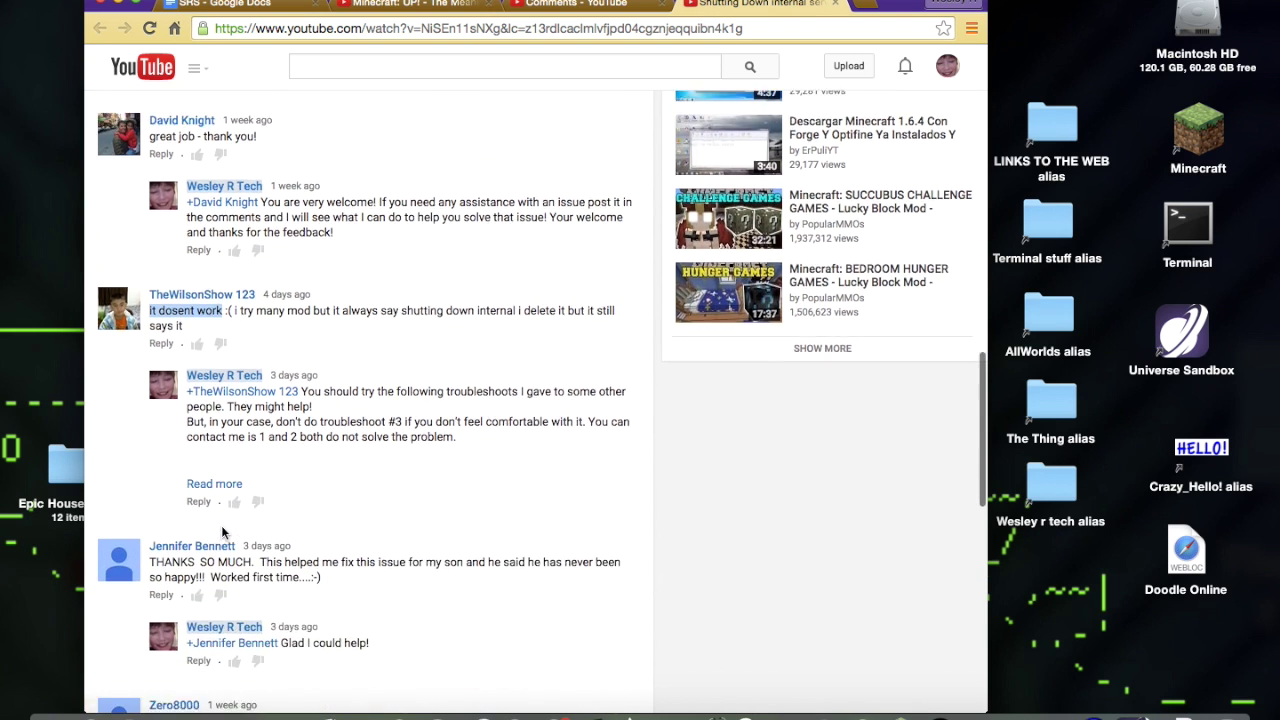
scroll(221, 527, "down", 4)
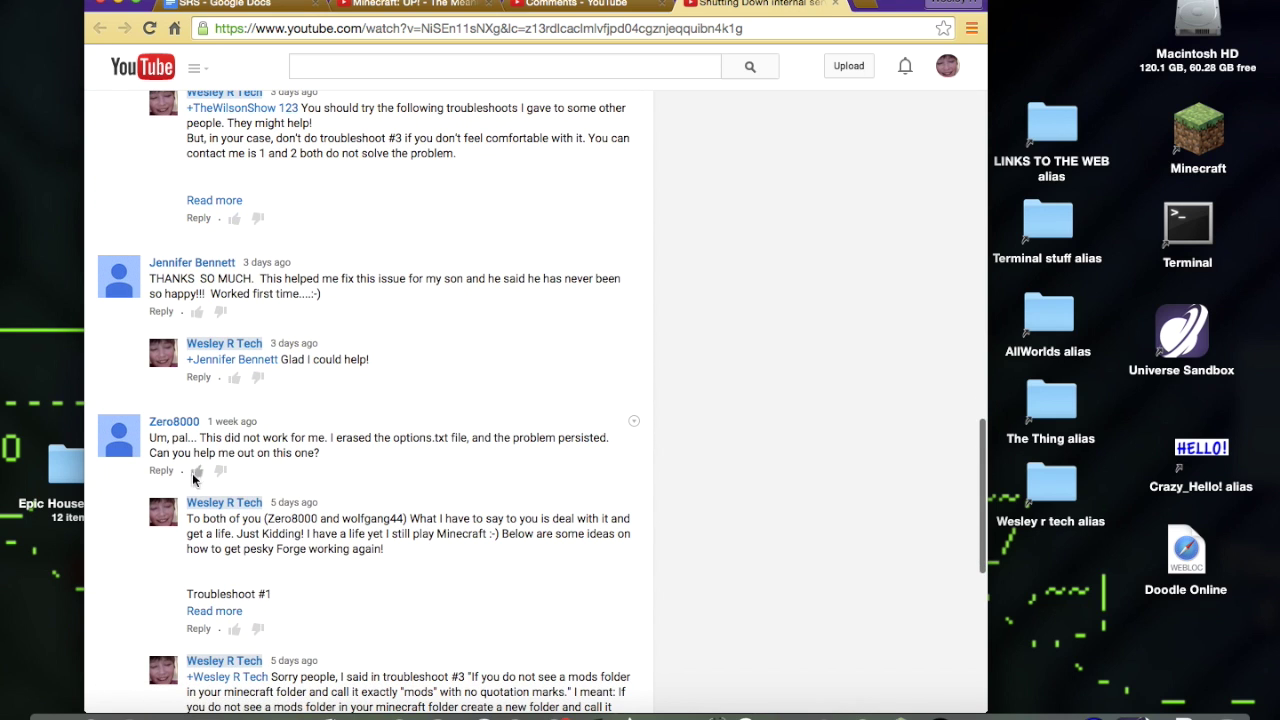
left_click_drag(151, 448, 329, 437)
scroll(329, 440, "down", 9)
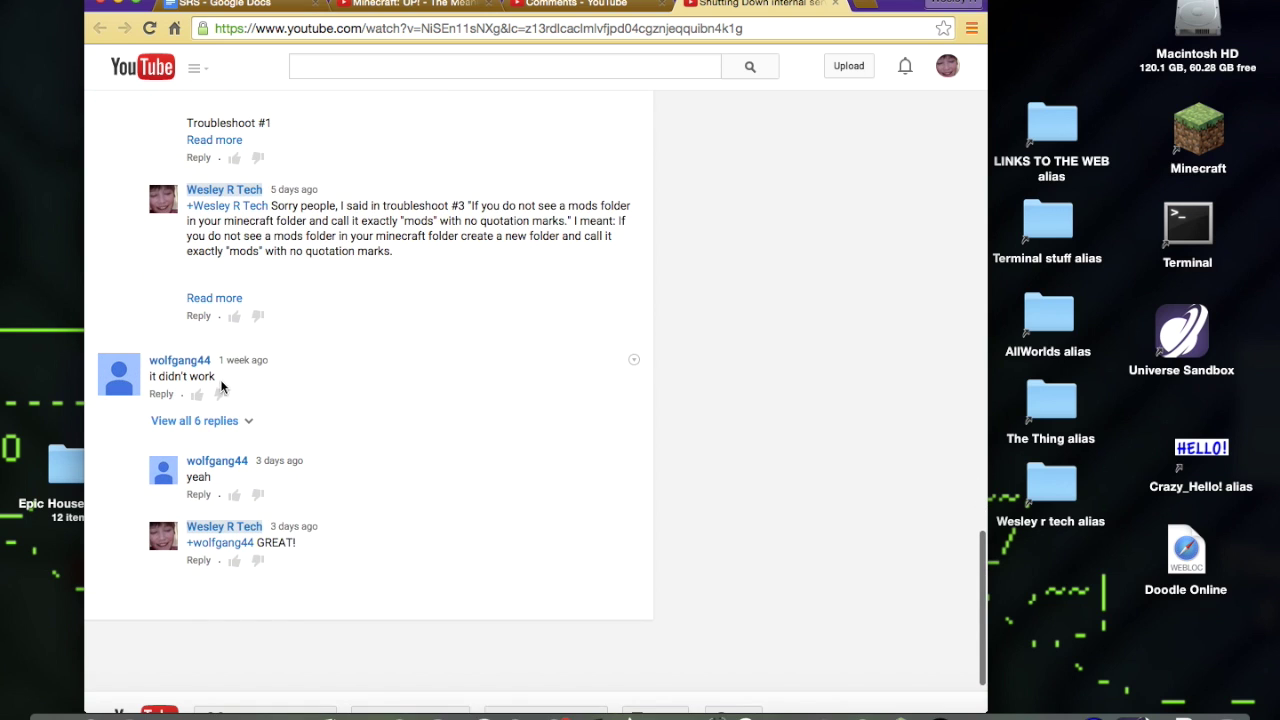
left_click_drag(193, 375, 150, 378)
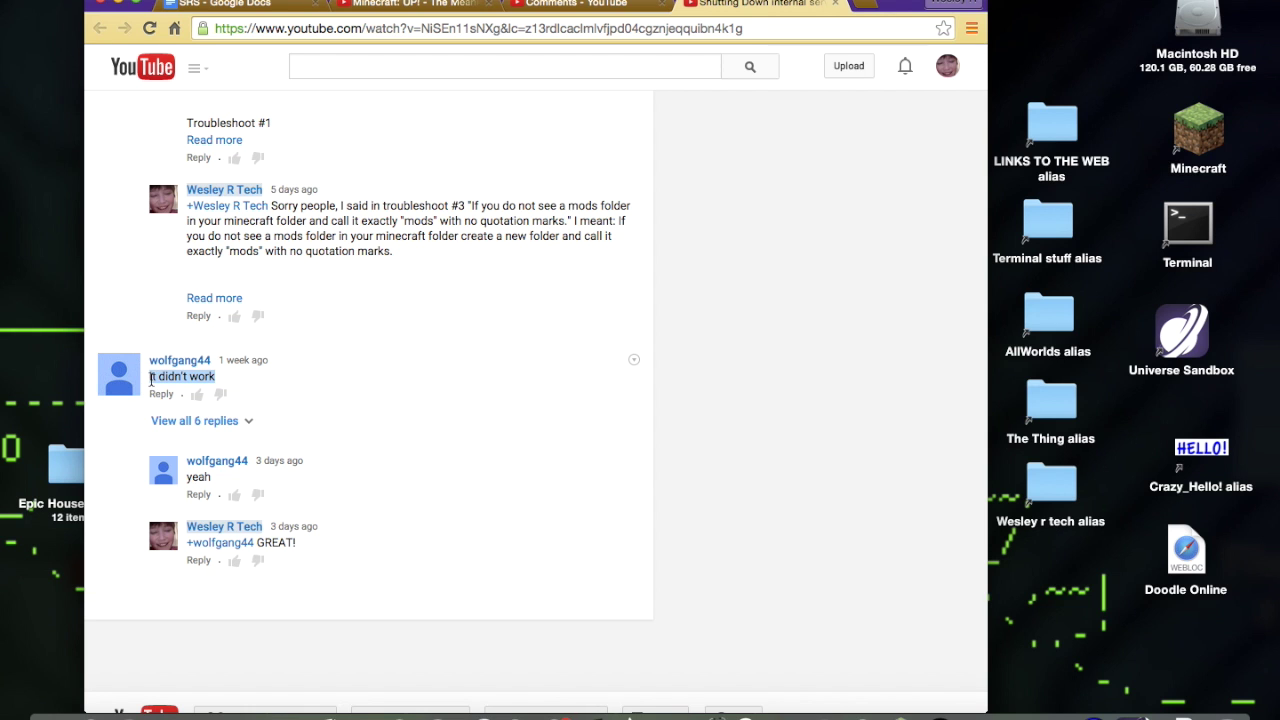
left_click(121, 2)
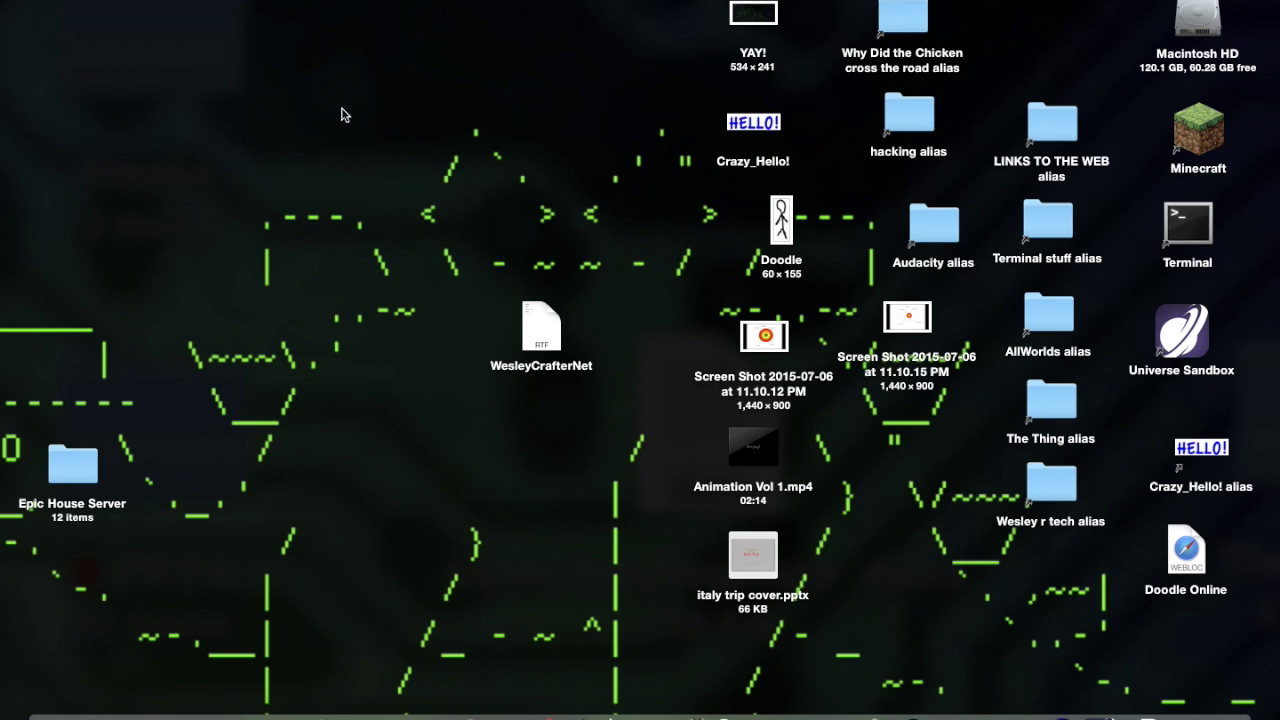
- Select the RTF document on the desktop, then deselect it
left_click_drag(420, 508, 606, 348)
left_click(606, 348)
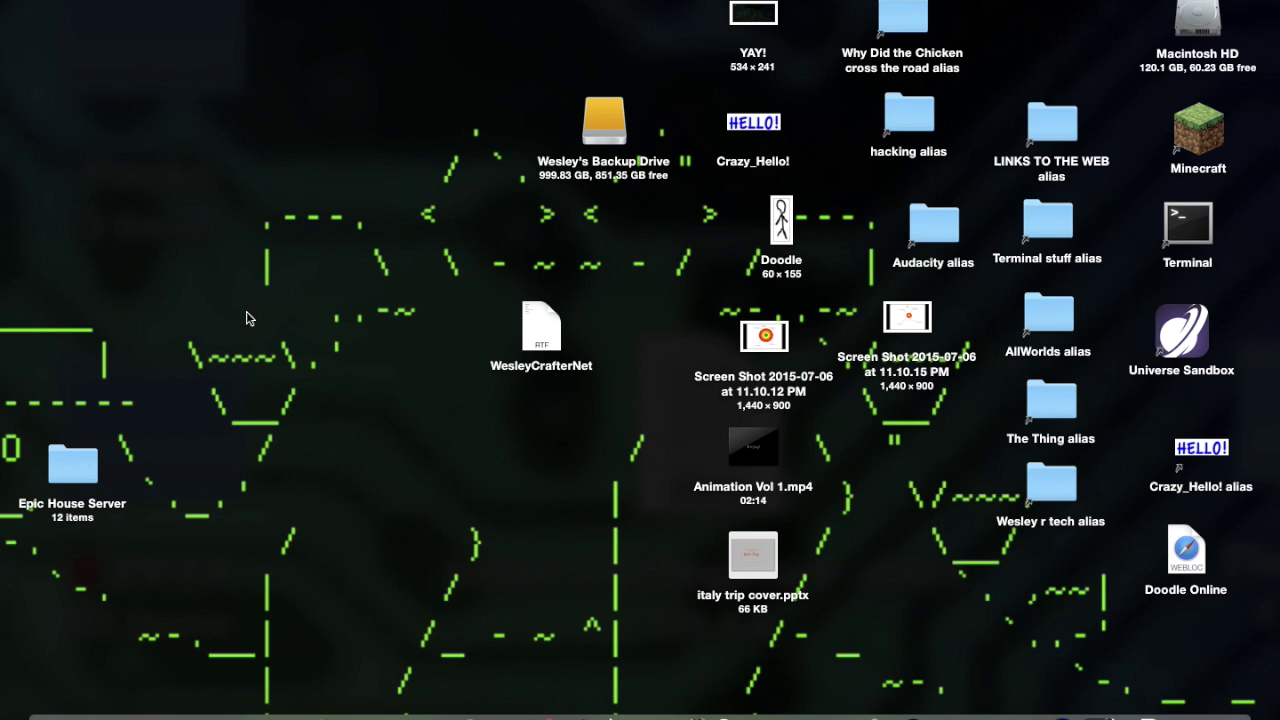
- Open the hidden user Library from the Go menu with Option held, then enter Application Support
left_click(240, 0)
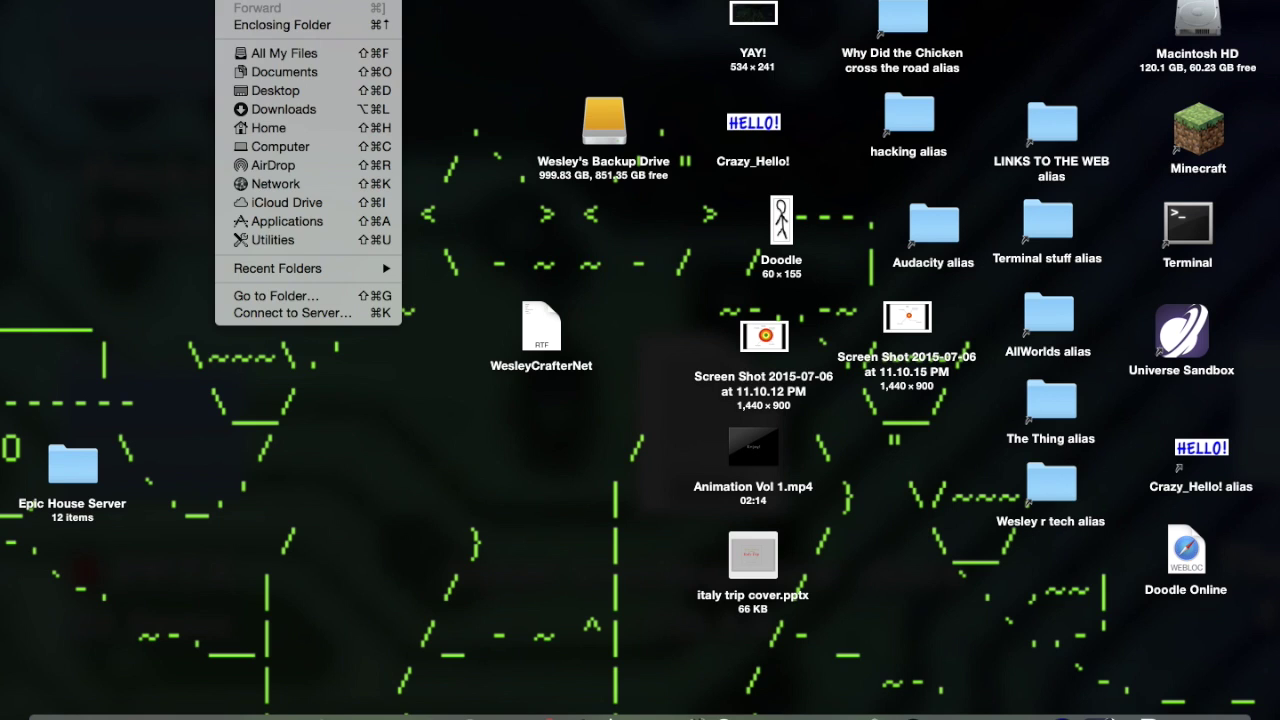
left_click(112, 50)
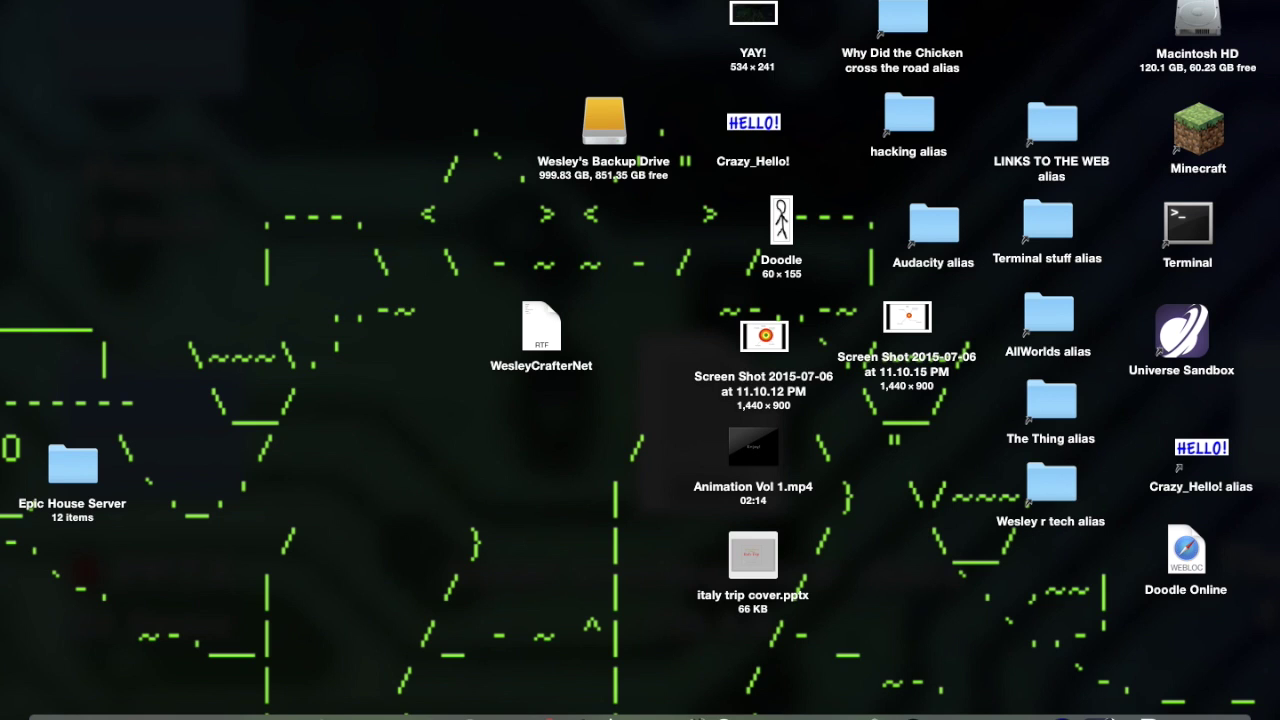
left_click(240, 0)
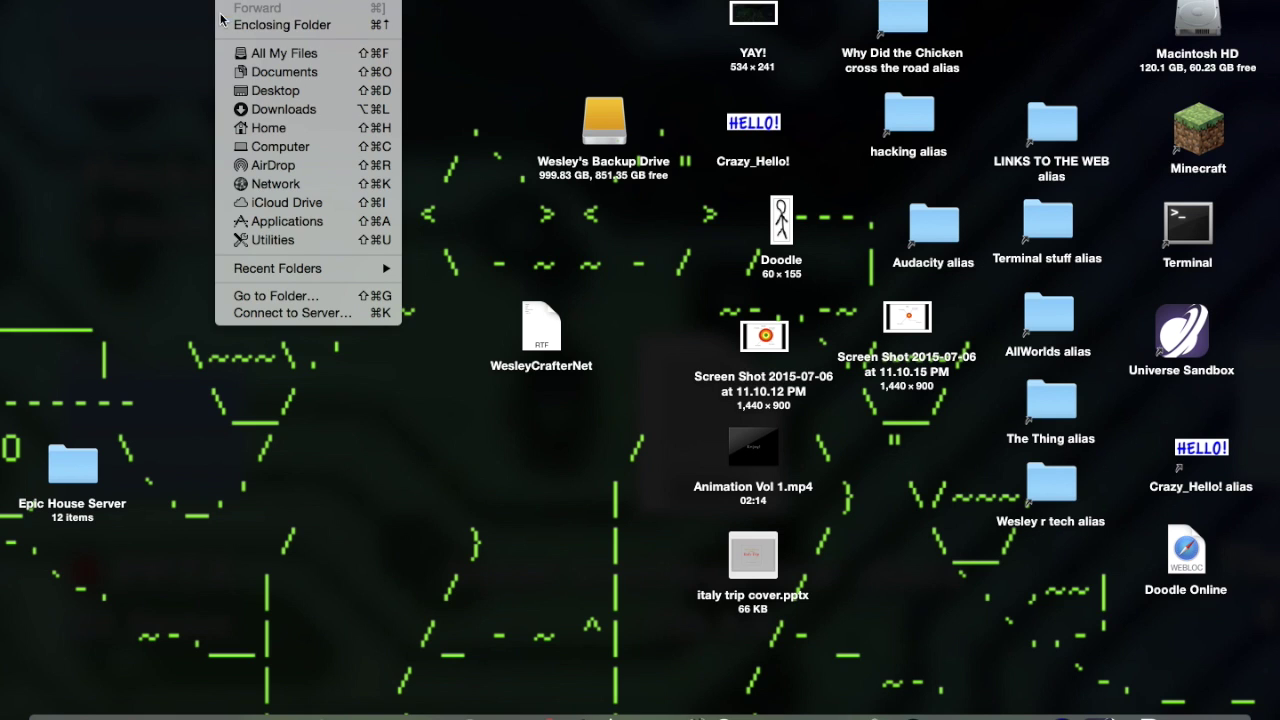
key("alt")
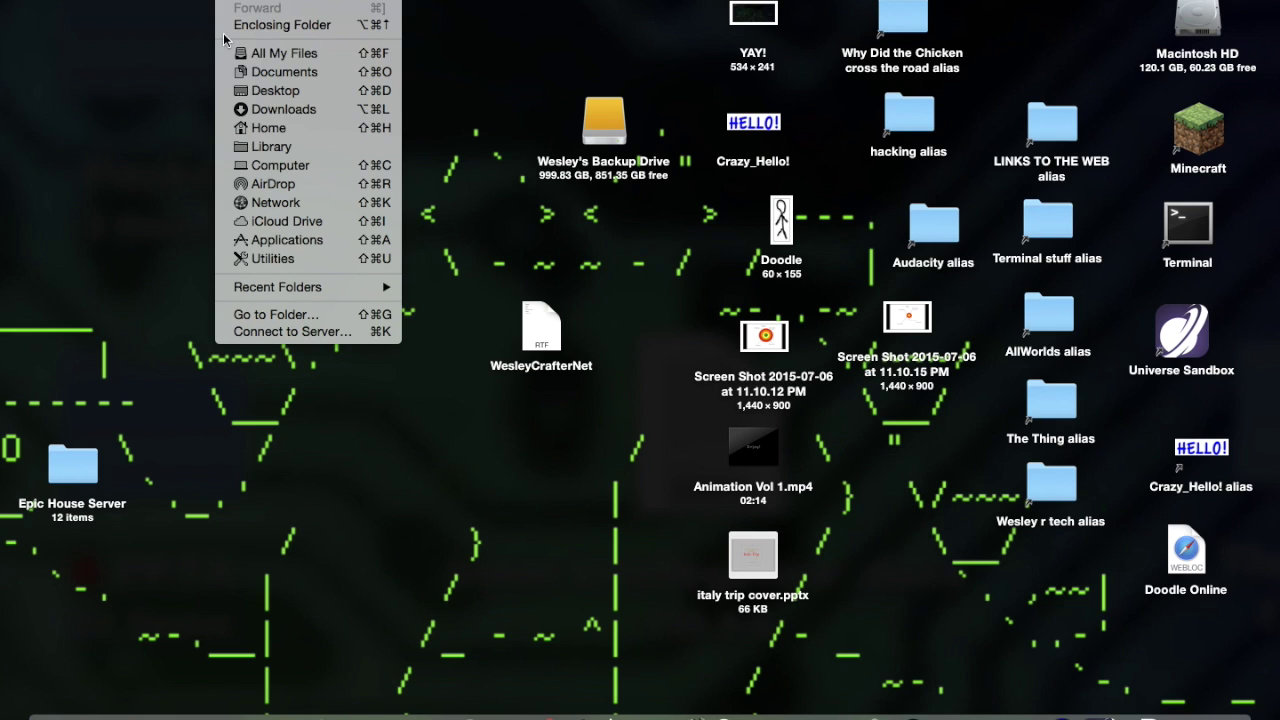
left_click(298, 148)
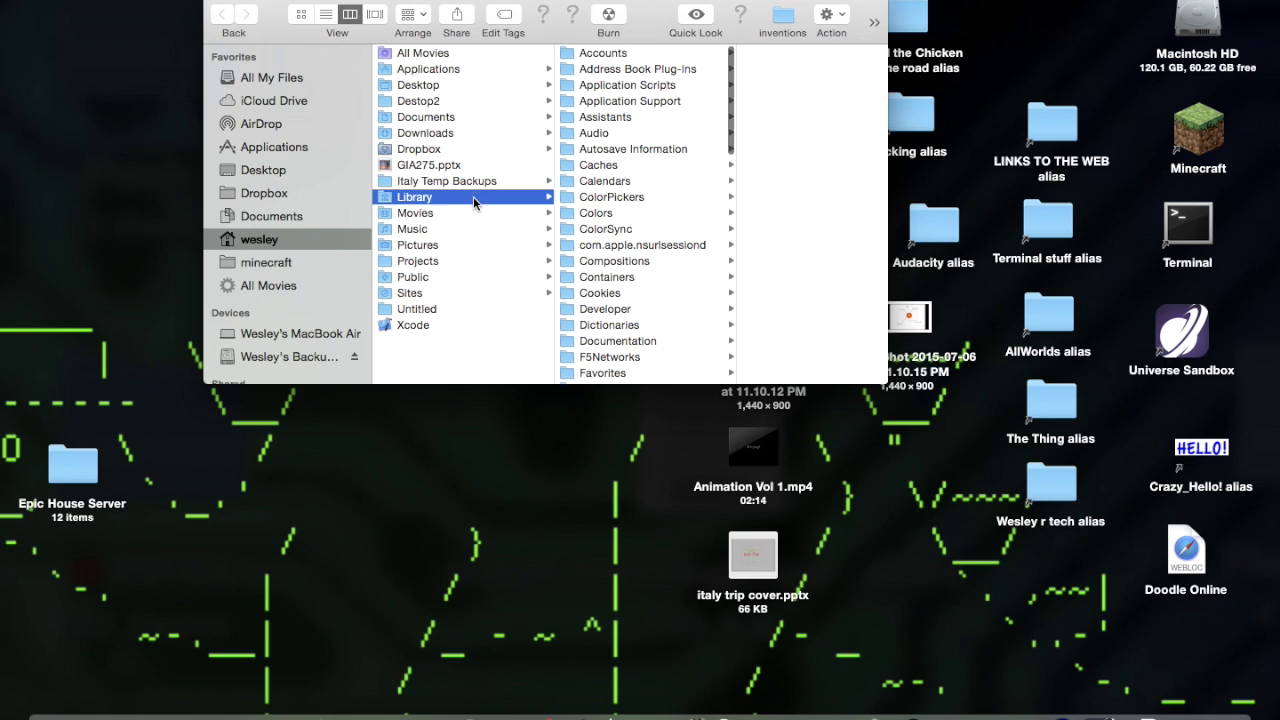
key("Right")
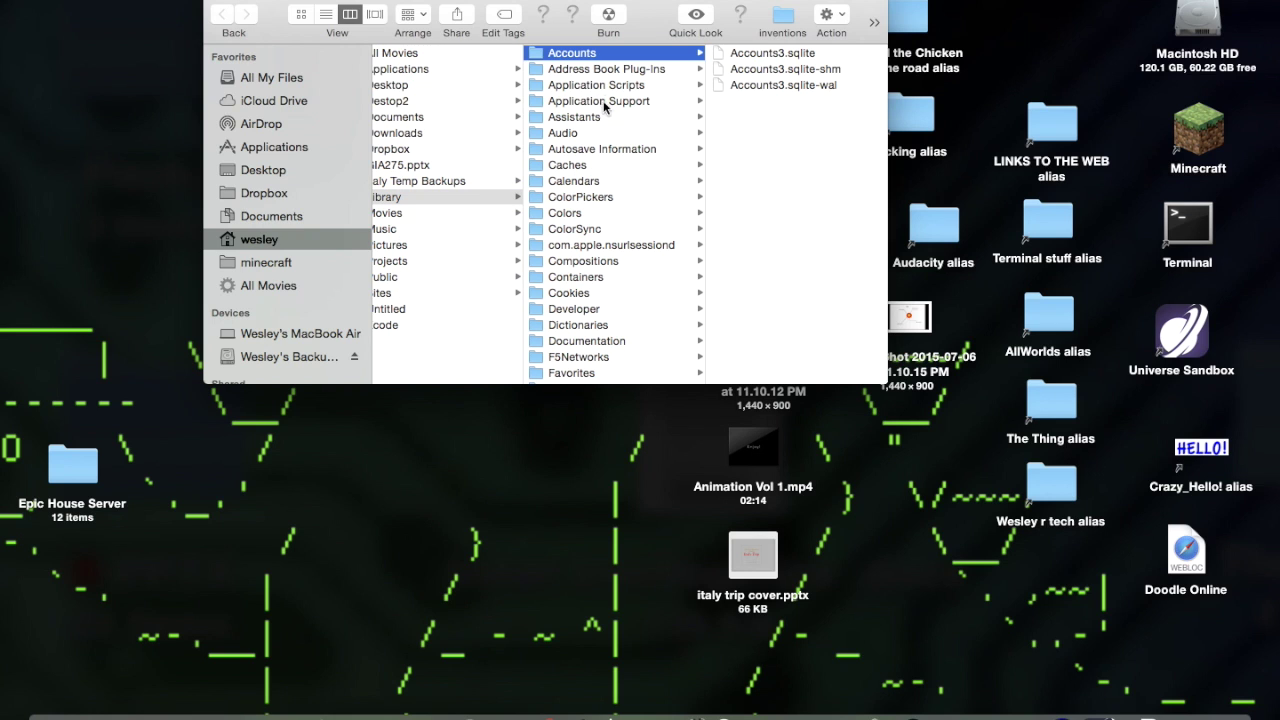
left_click(632, 101)
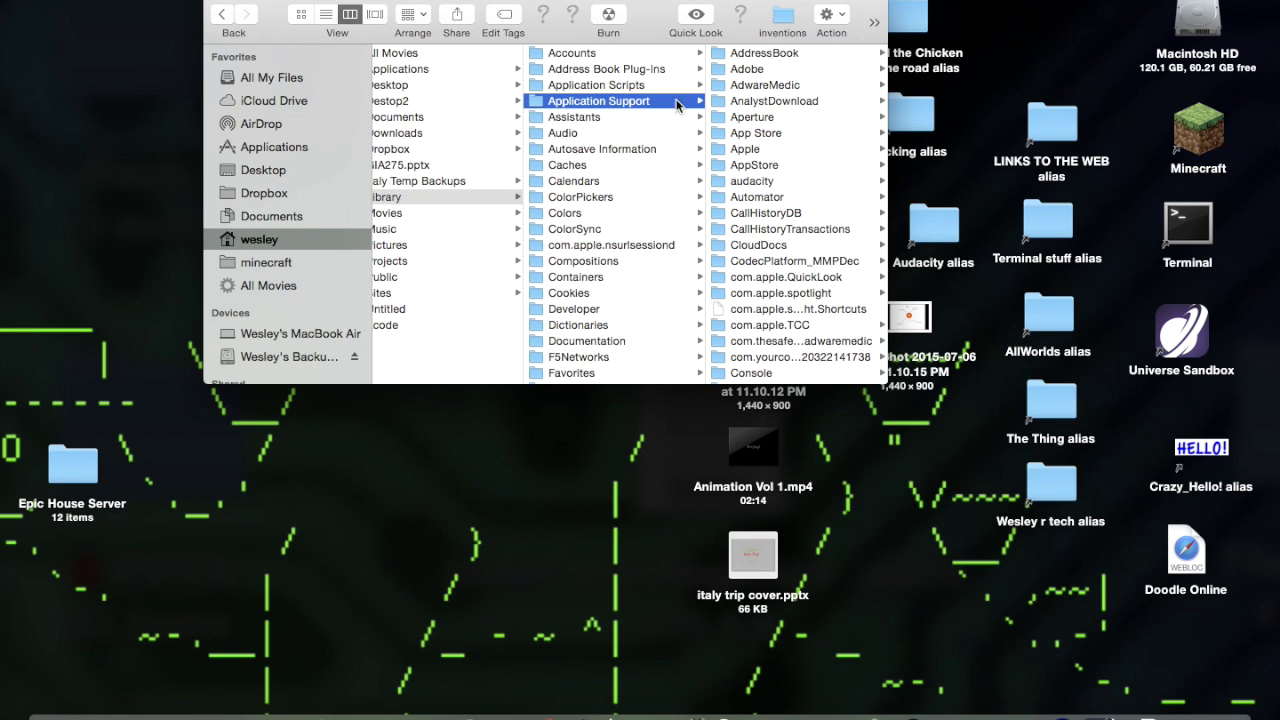
- Open the minecraft folder in Application Support and preview options.txt
left_click(783, 133)
type("mail")
scroll(572, 212, "down", 3)
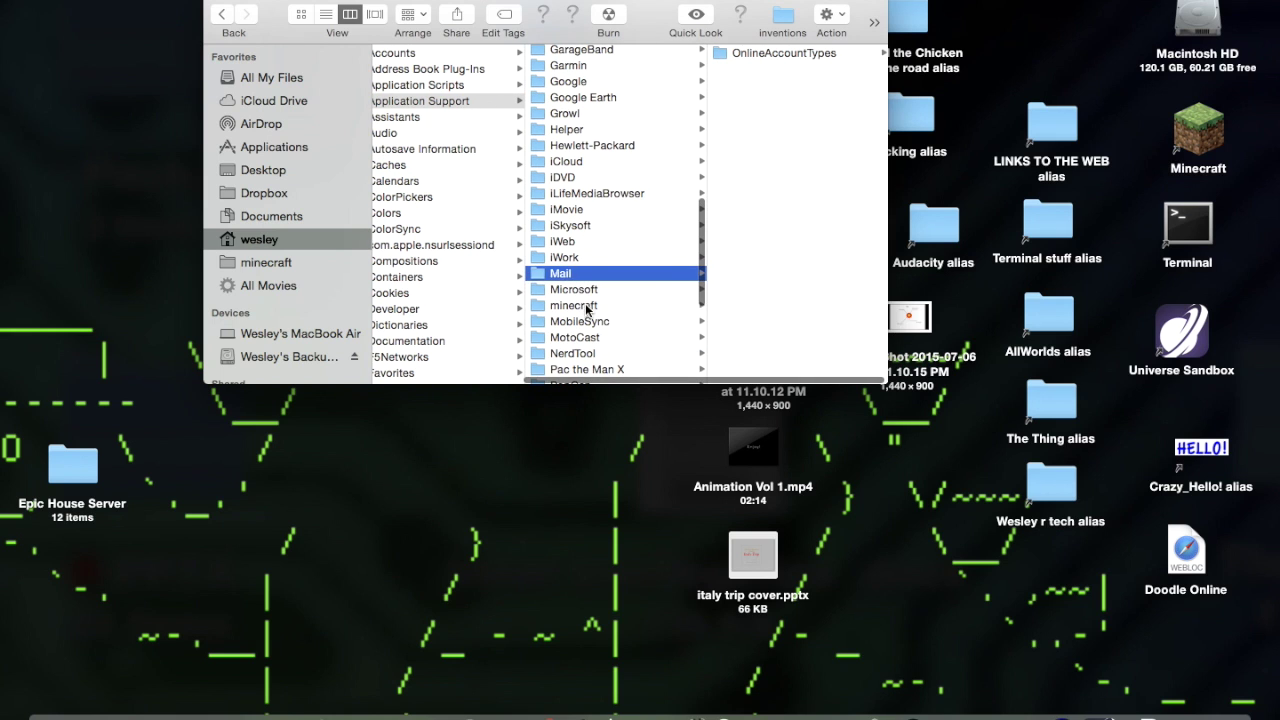
left_click(590, 310)
scroll(799, 177, "down", 5)
scroll(799, 177, "up", 5)
scroll(799, 177, "down", 5)
scroll(799, 177, "up", 5)
scroll(799, 177, "down", 2)
scroll(799, 177, "up", 2)
scroll(799, 177, "up", 1)
scroll(799, 180, "down", 5)
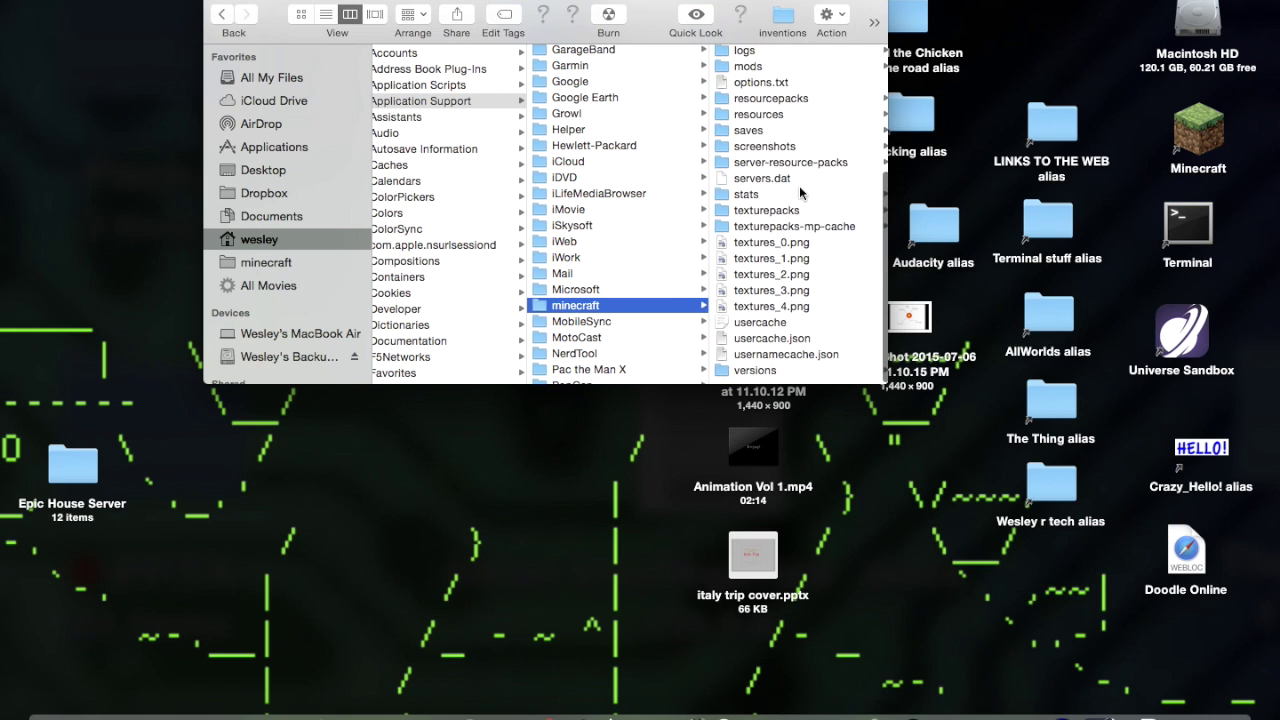
scroll(800, 255, "up", 4)
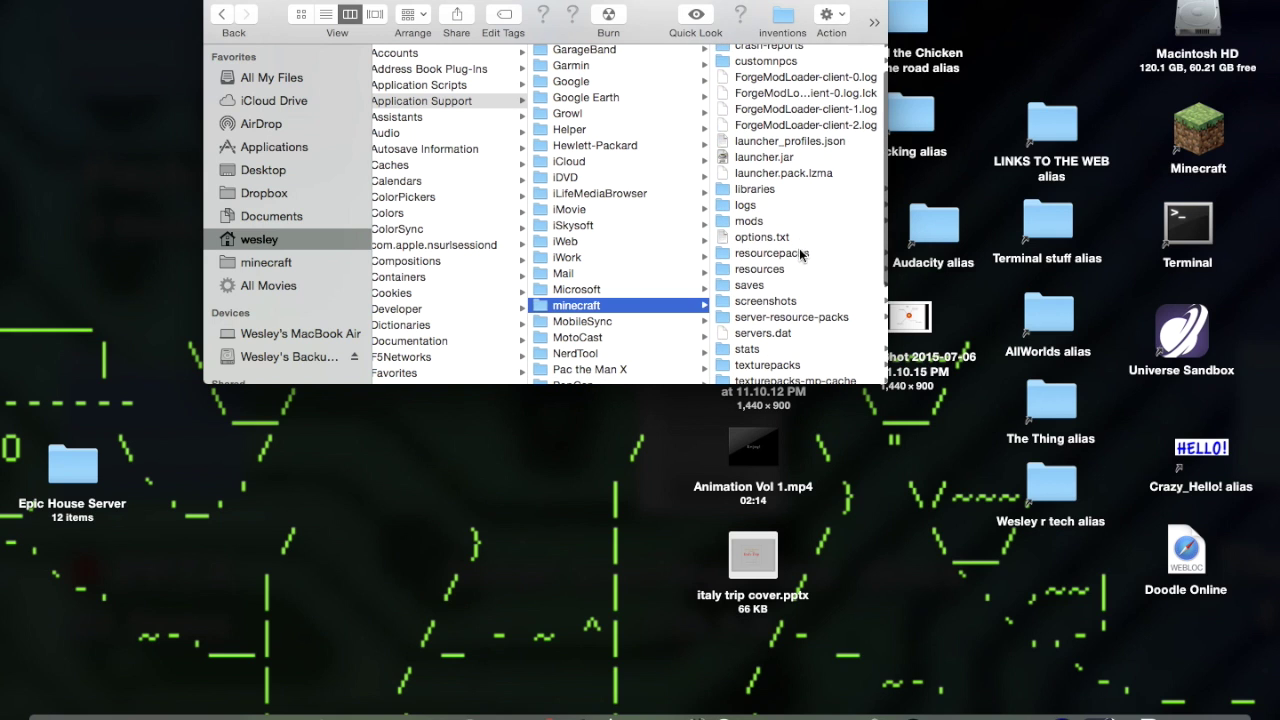
left_click(800, 237)
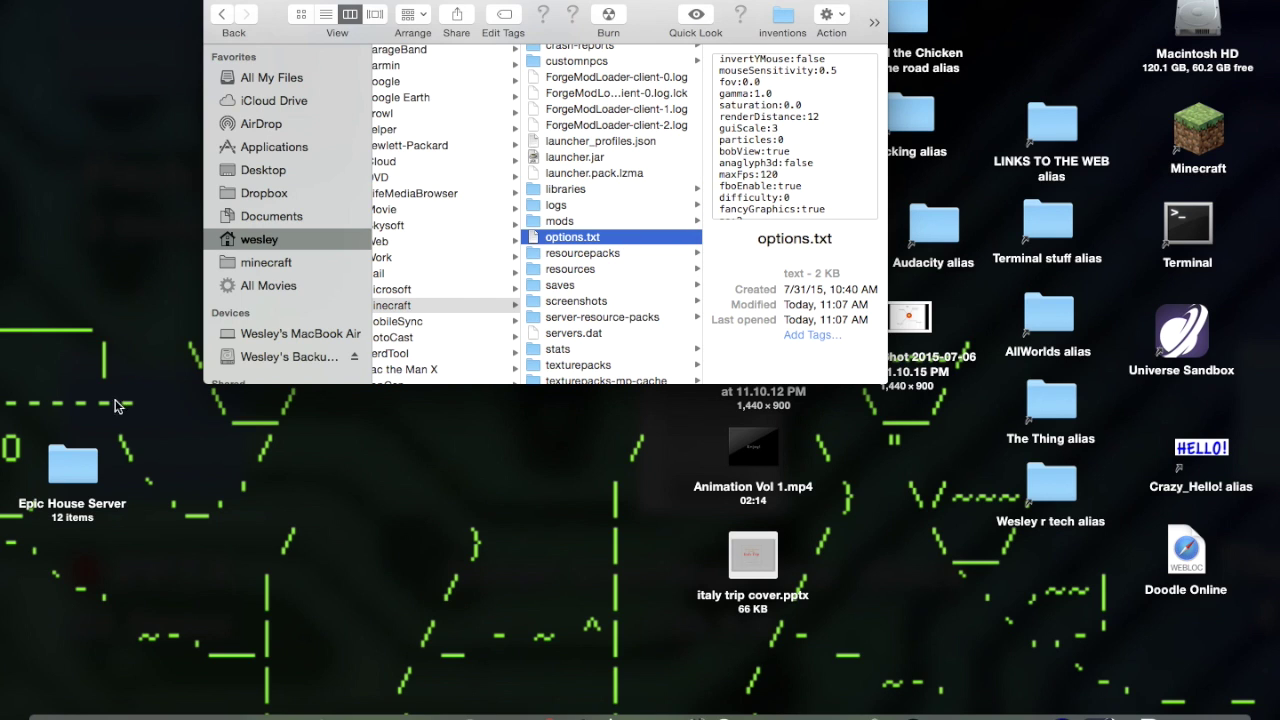
- Copy options.txt onto the desktop and look through the logs folder and options.txt preview
left_click_drag(557, 243, 636, 276)
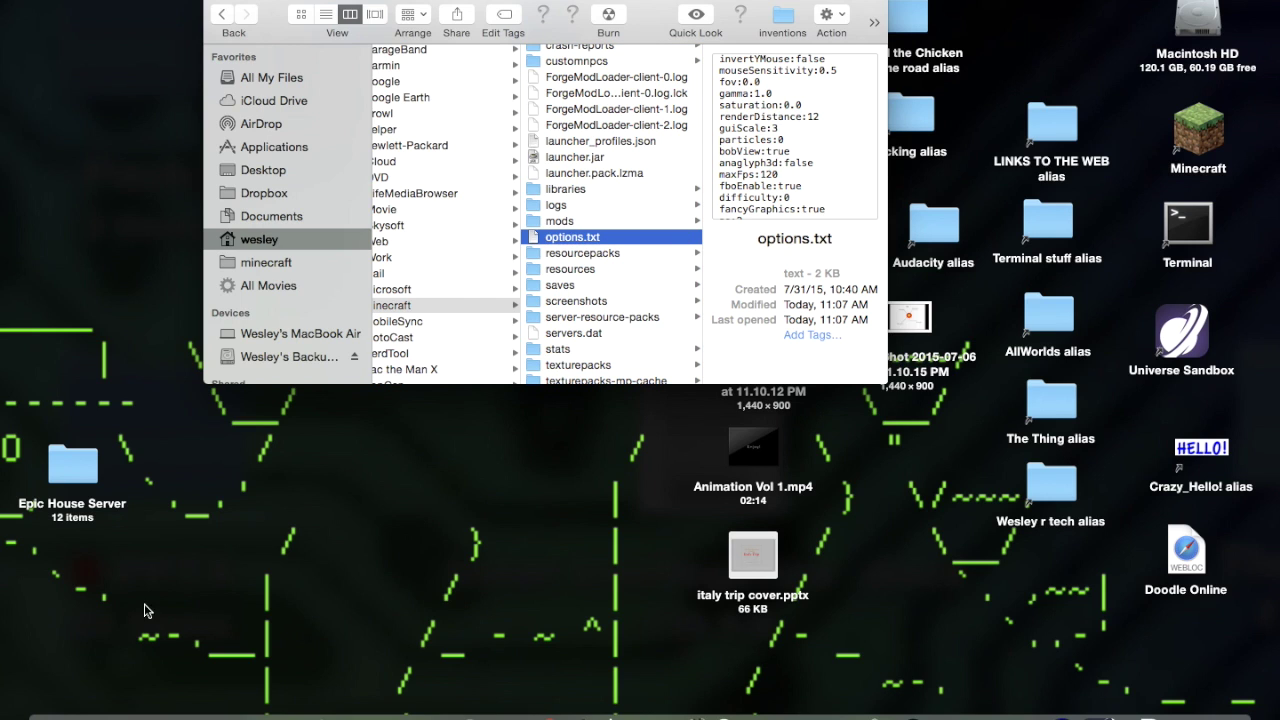
left_click(662, 207)
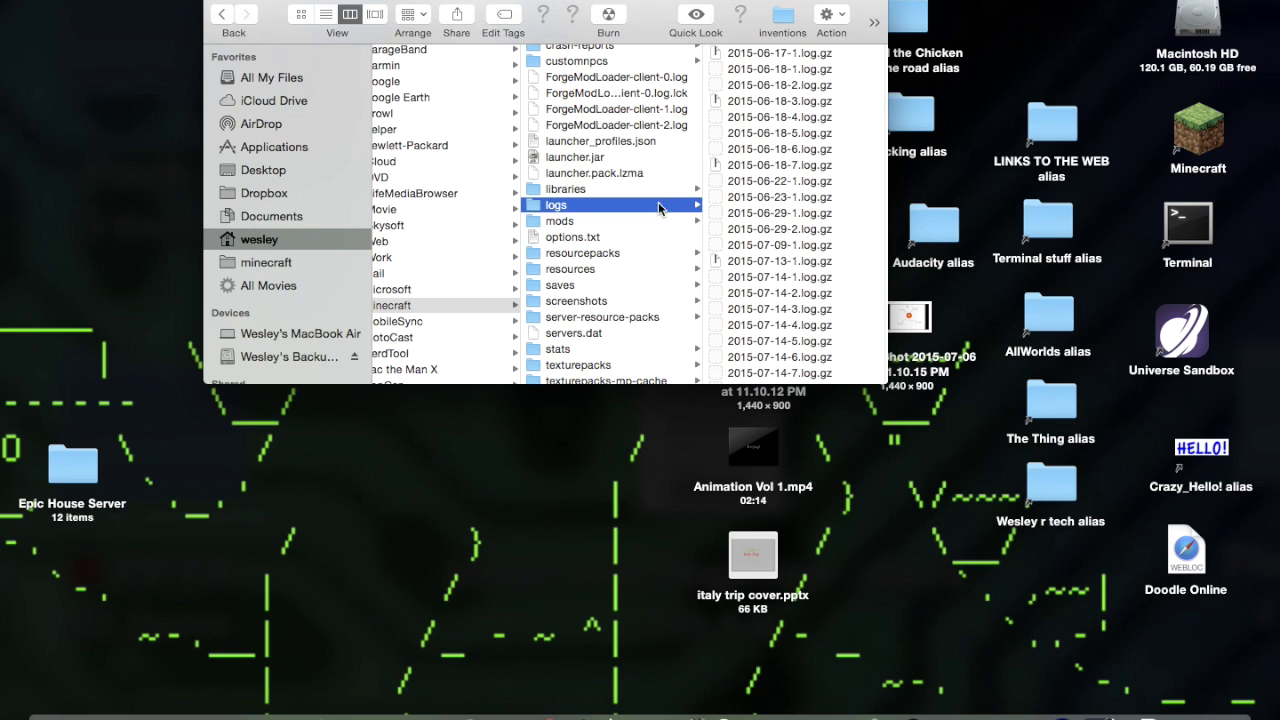
left_click(657, 236)
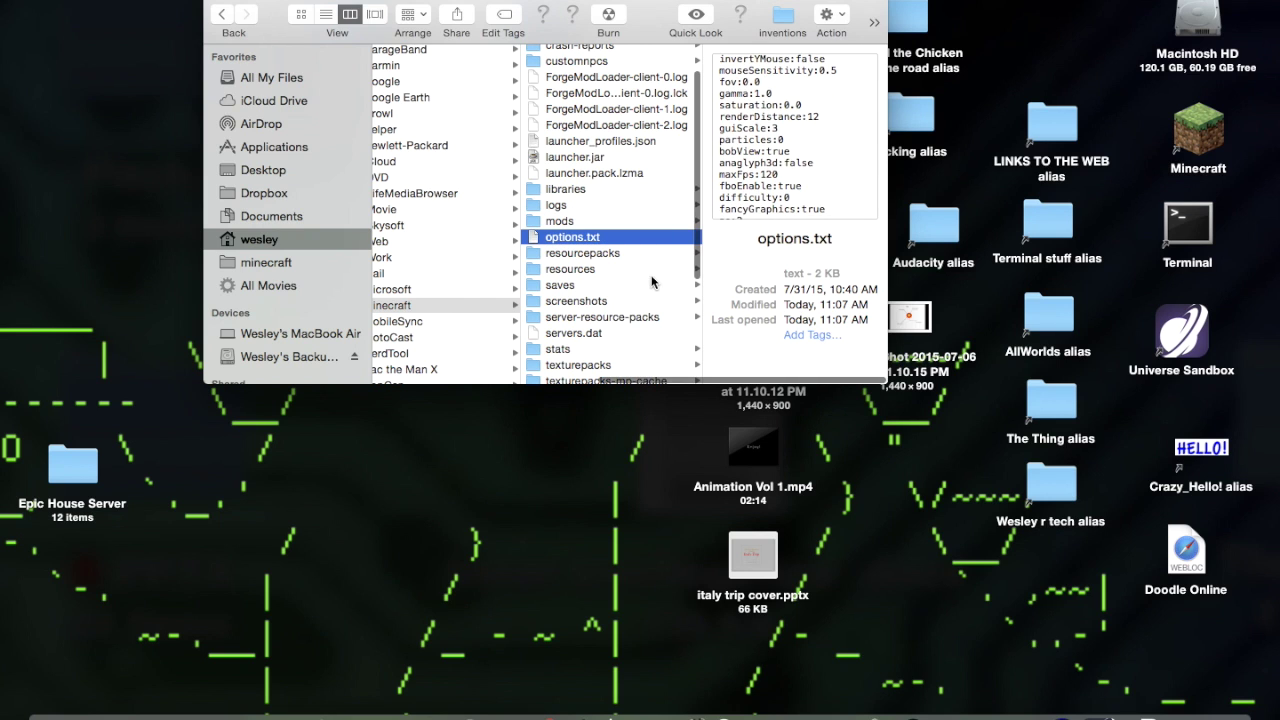
scroll(651, 281, "down", 1)
scroll(651, 281, "down", 5)
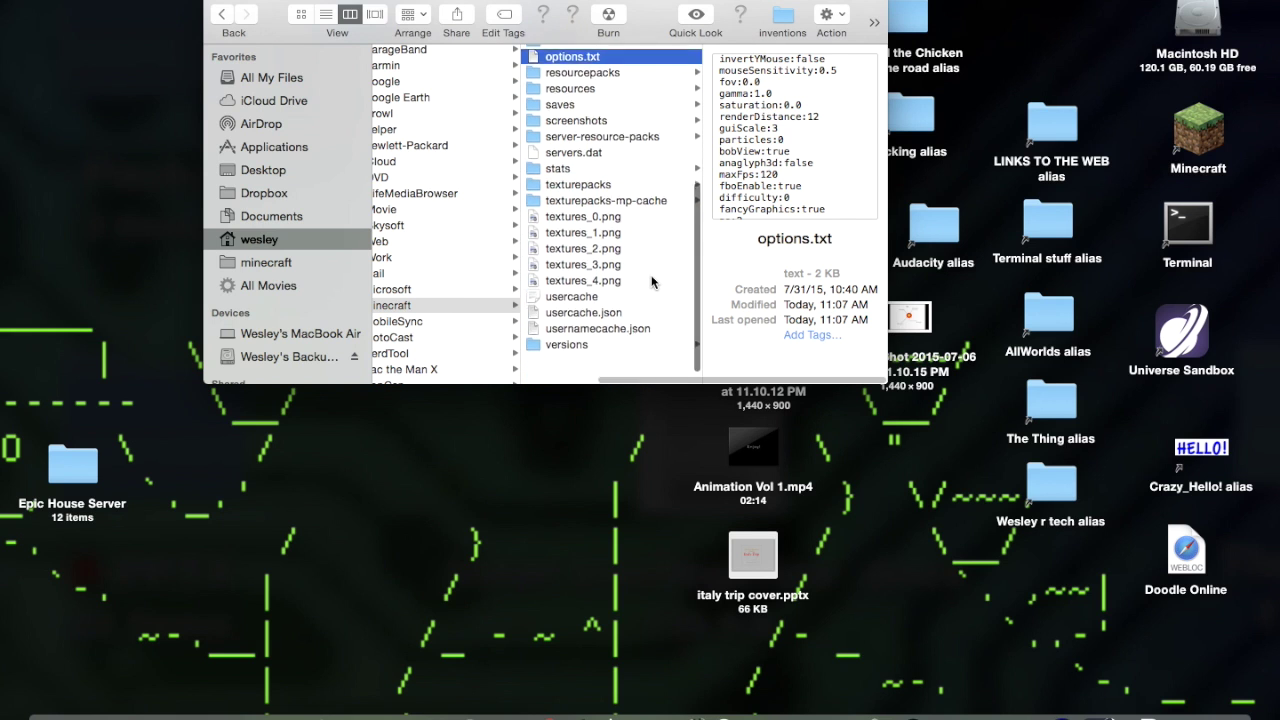
scroll(651, 290, "up", 4)
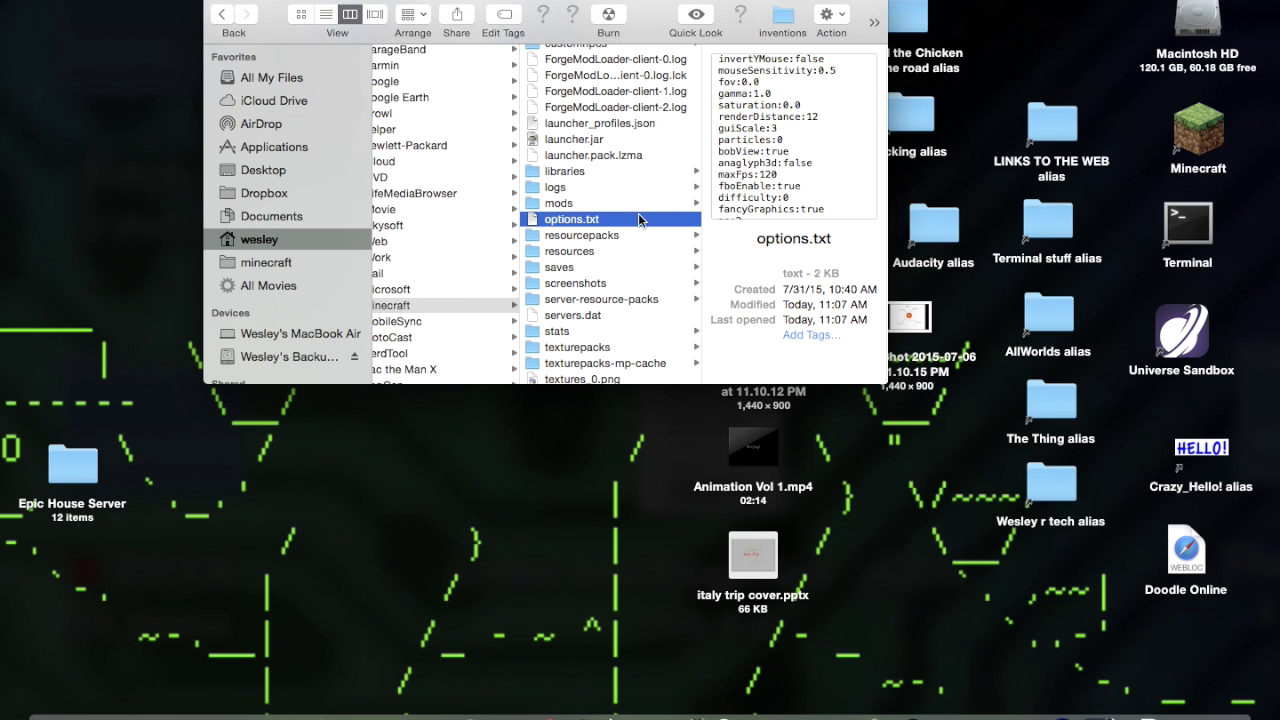
- Select the mods folder, preview options.txt again, and drag it out of the window
mouse_move(638, 213)
left_mouse_down()
mouse_move(290, 455)
mouse_move(652, 236)
mouse_move(631, 230)
mouse_move(562, 265)
mouse_move(631, 214)
left_mouse_up()
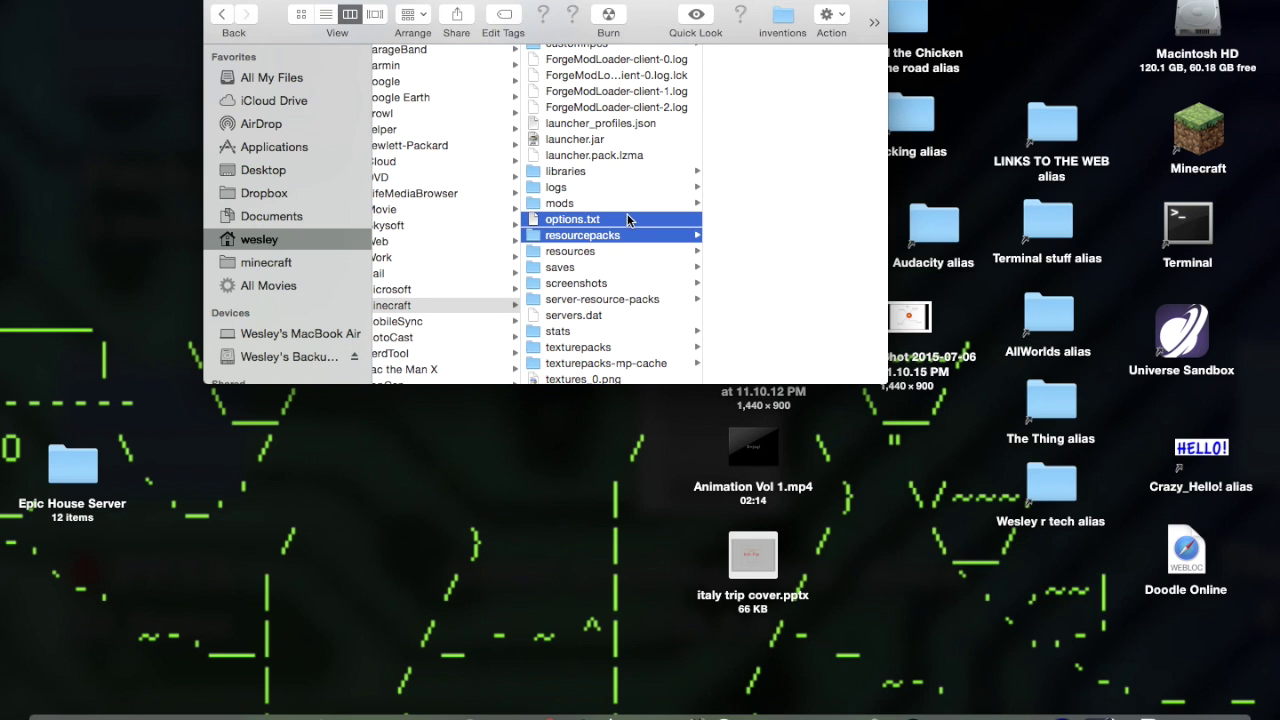
left_click(629, 202)
left_click(622, 217)
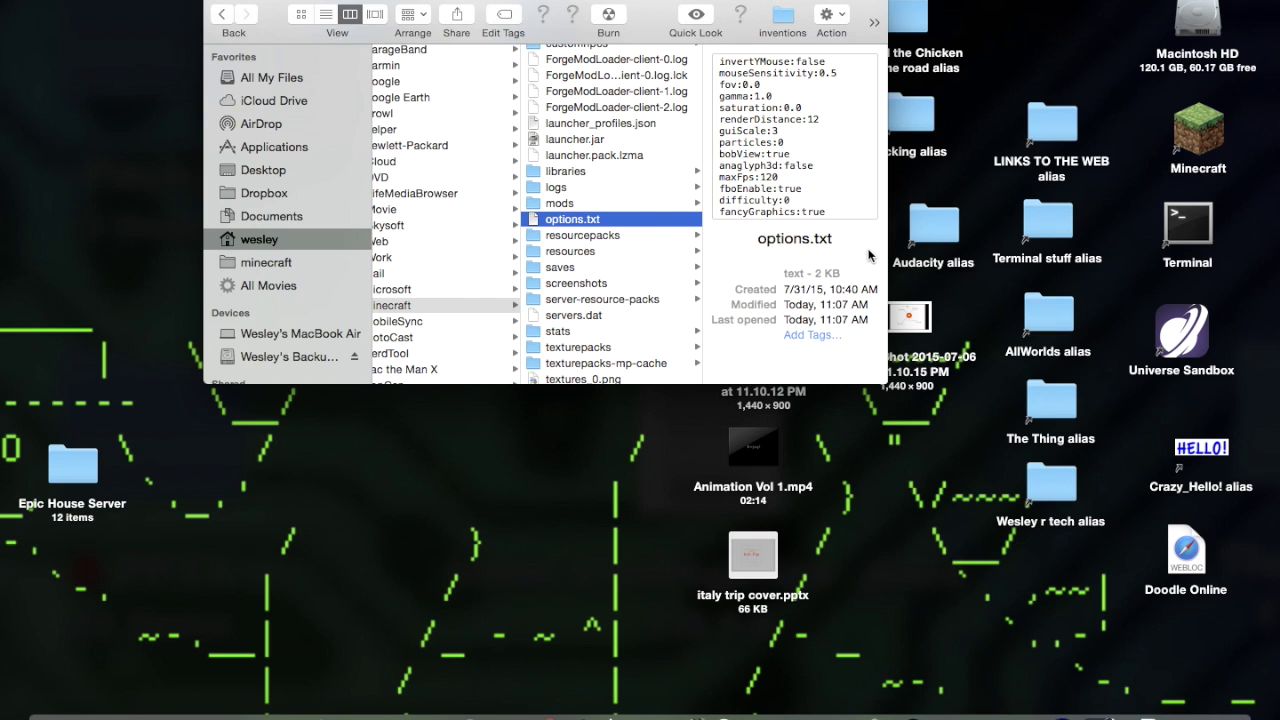
left_click_drag(652, 222, 578, 287)
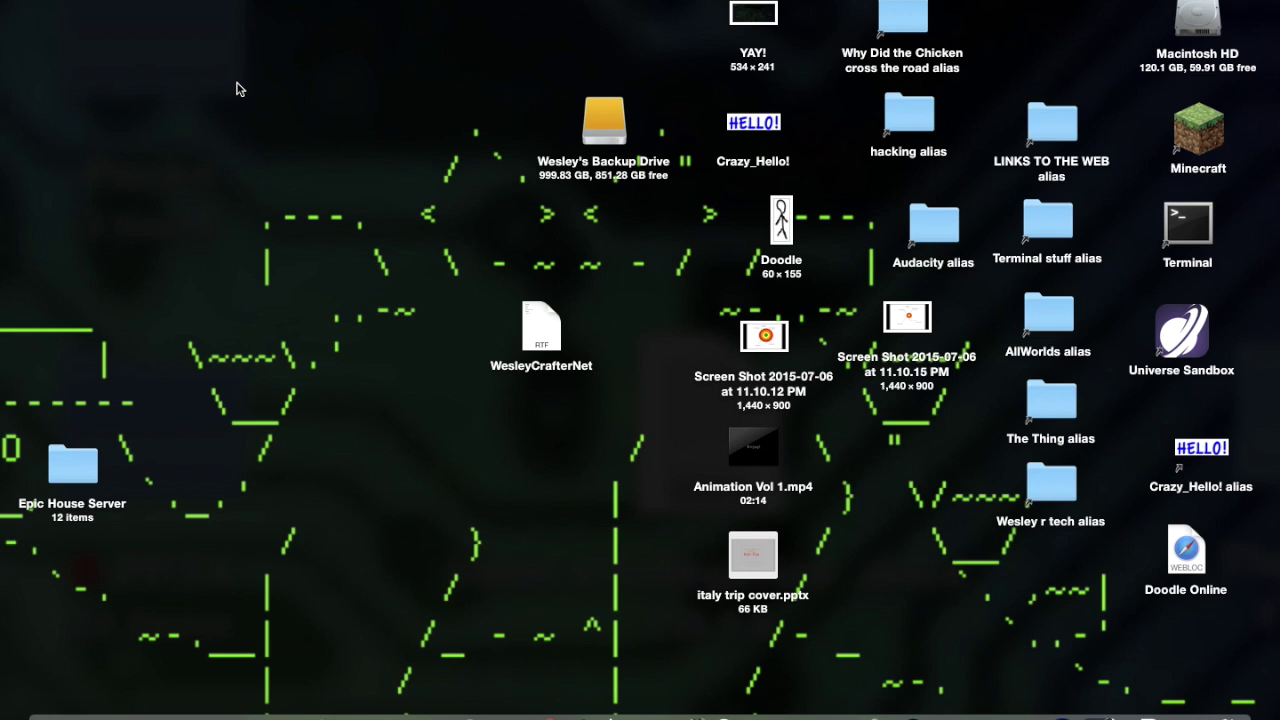
- Open Macintosh HD, go to the minecraft folder, and open saves to show the example world
double_click(1183, 26)
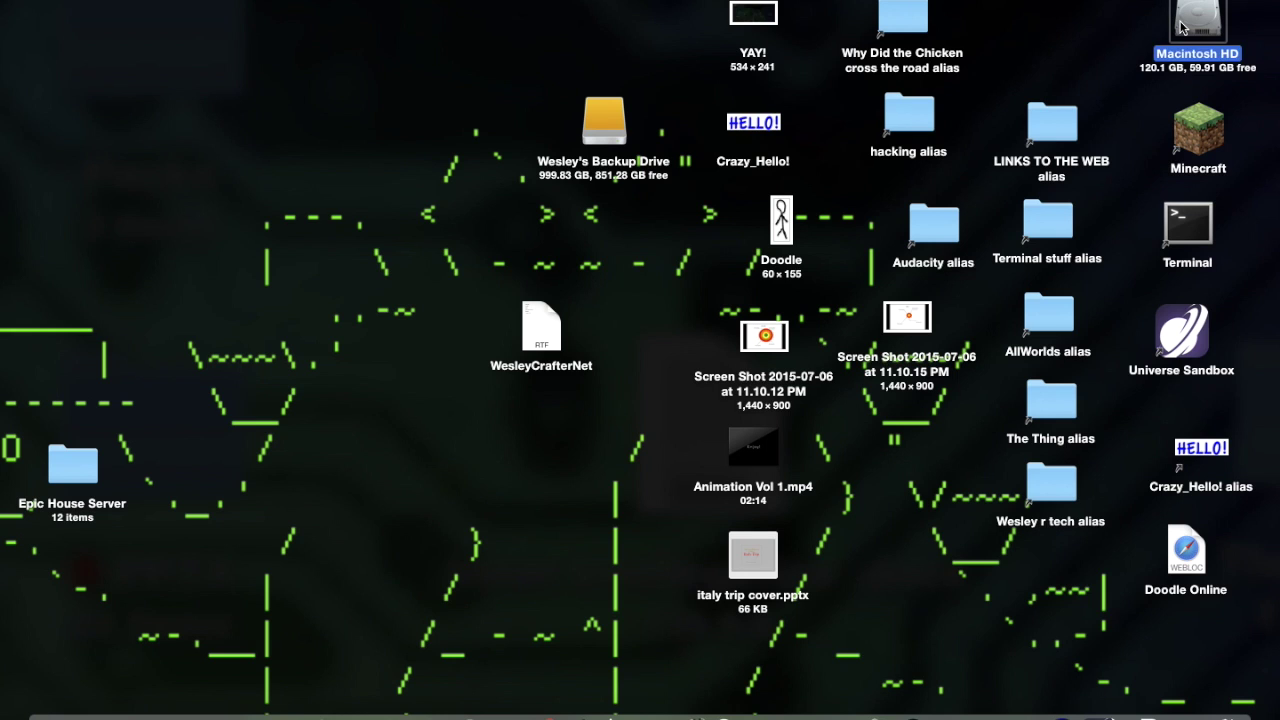
scroll(713, 294, "down", 2)
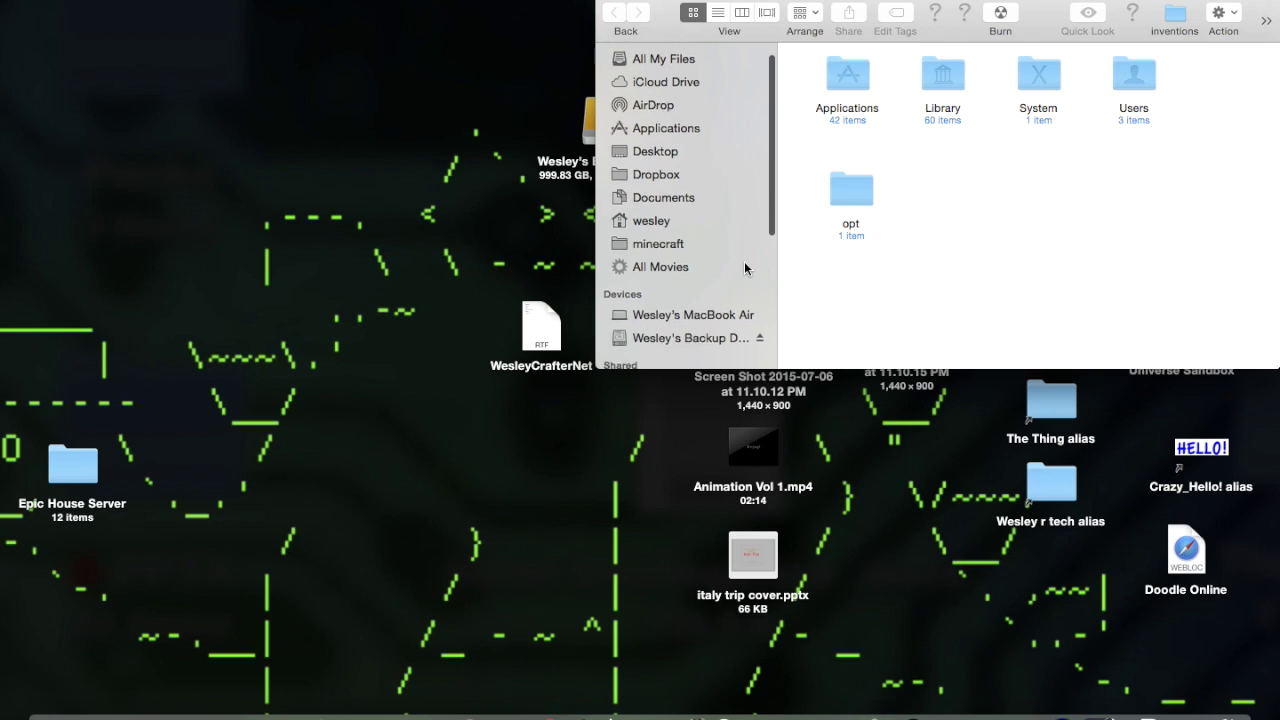
left_click(697, 243)
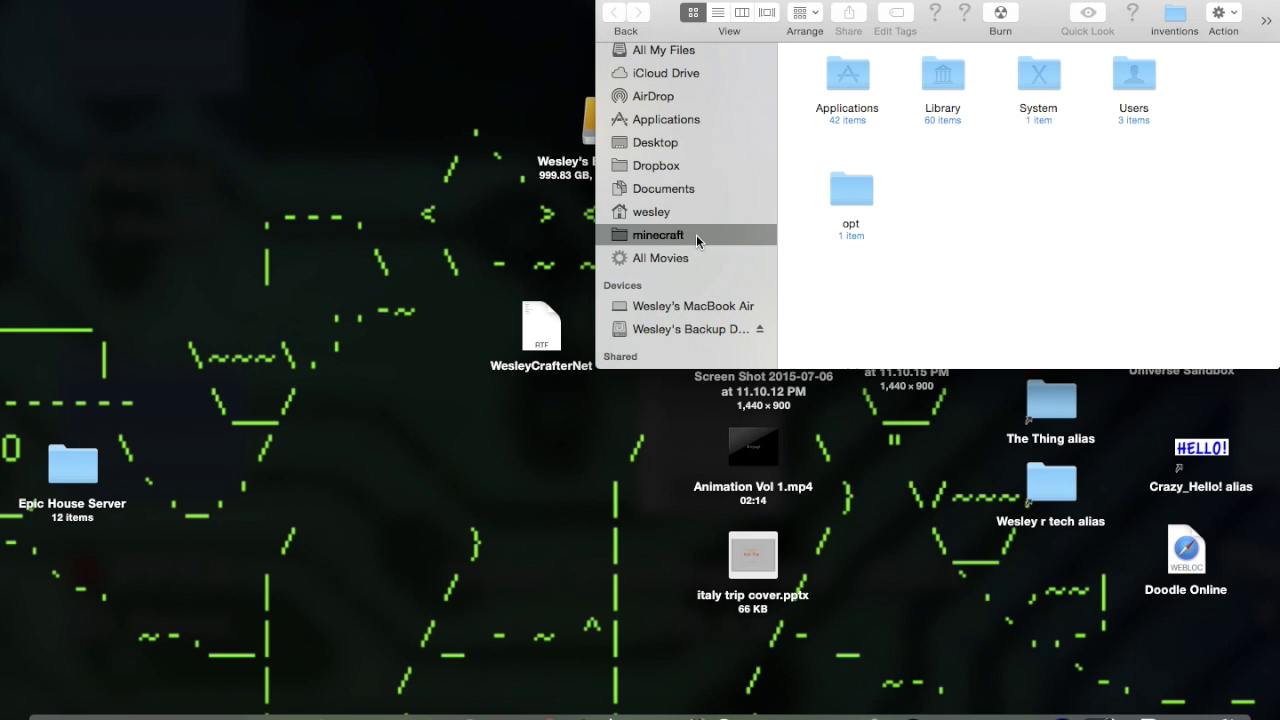
scroll(851, 273, "down", 5)
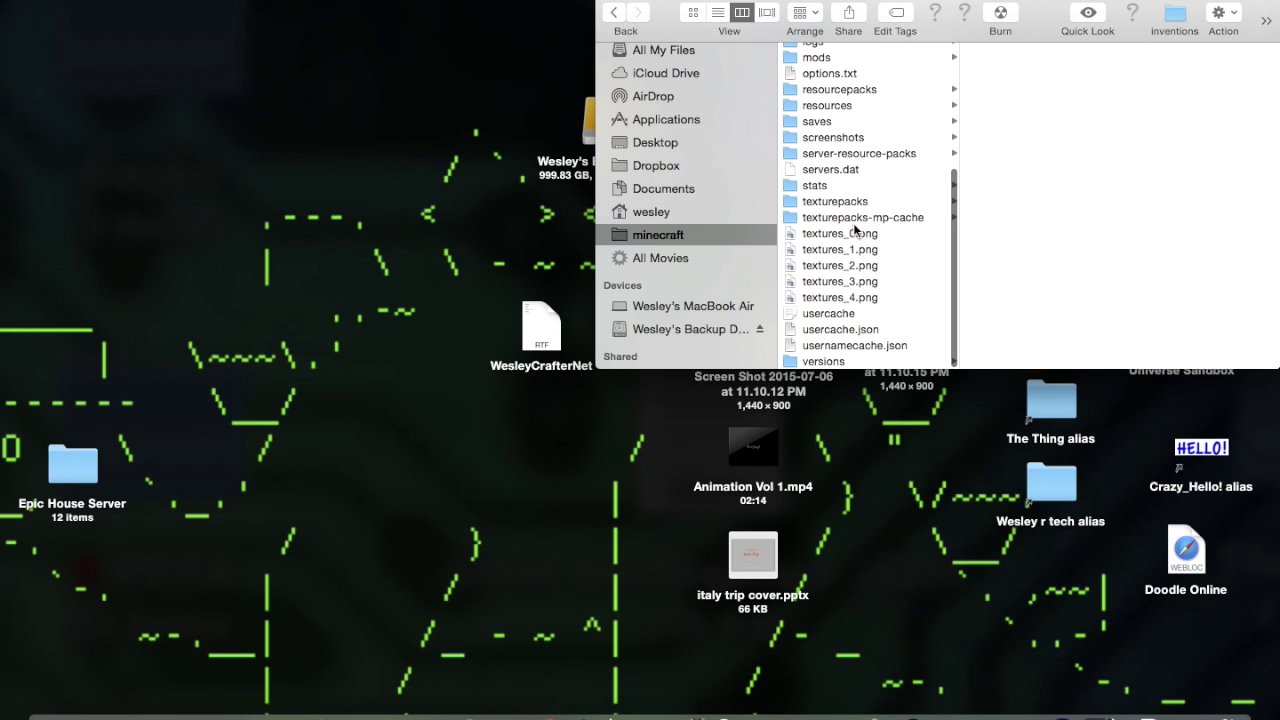
scroll(853, 223, "up", 5)
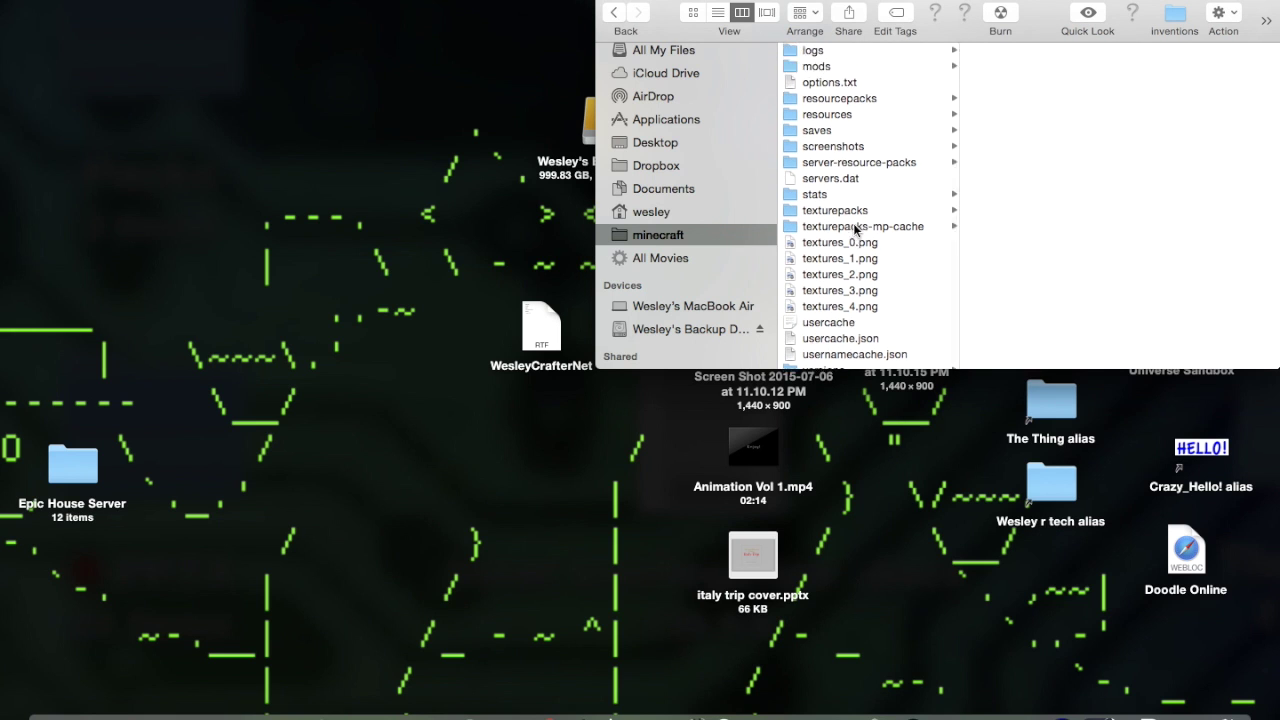
scroll(853, 223, "down", 5)
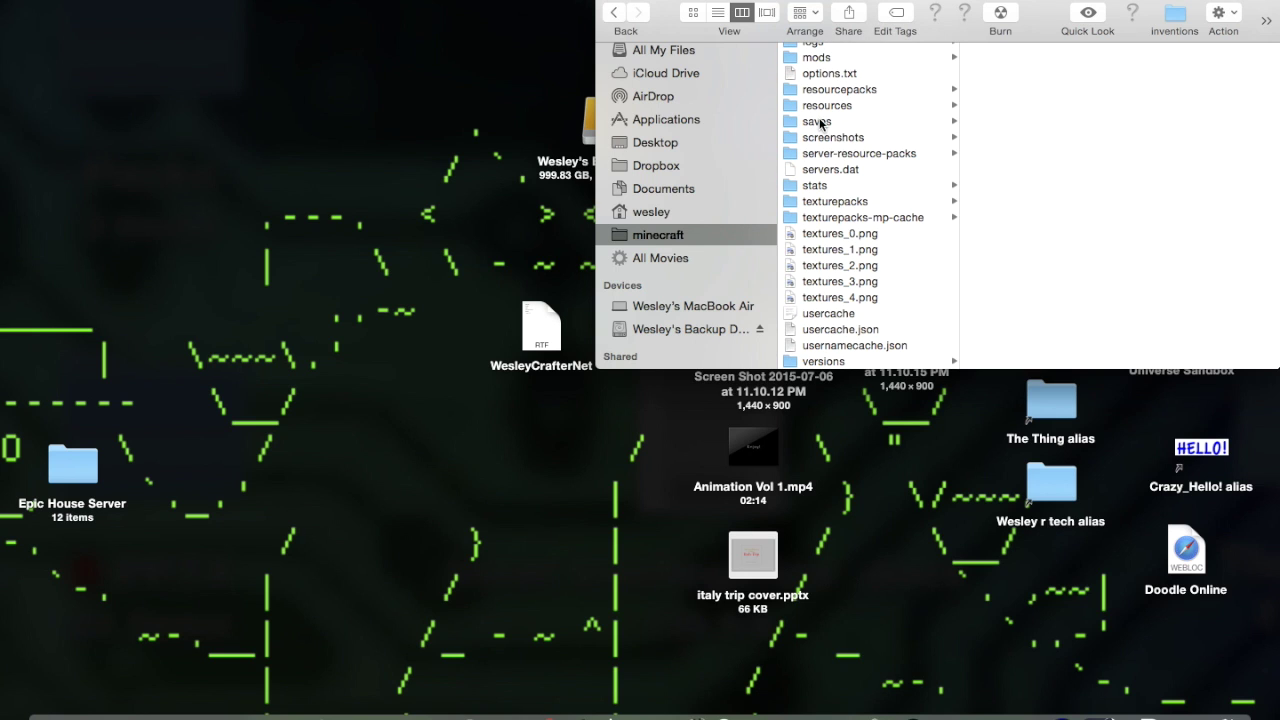
left_click(818, 122)
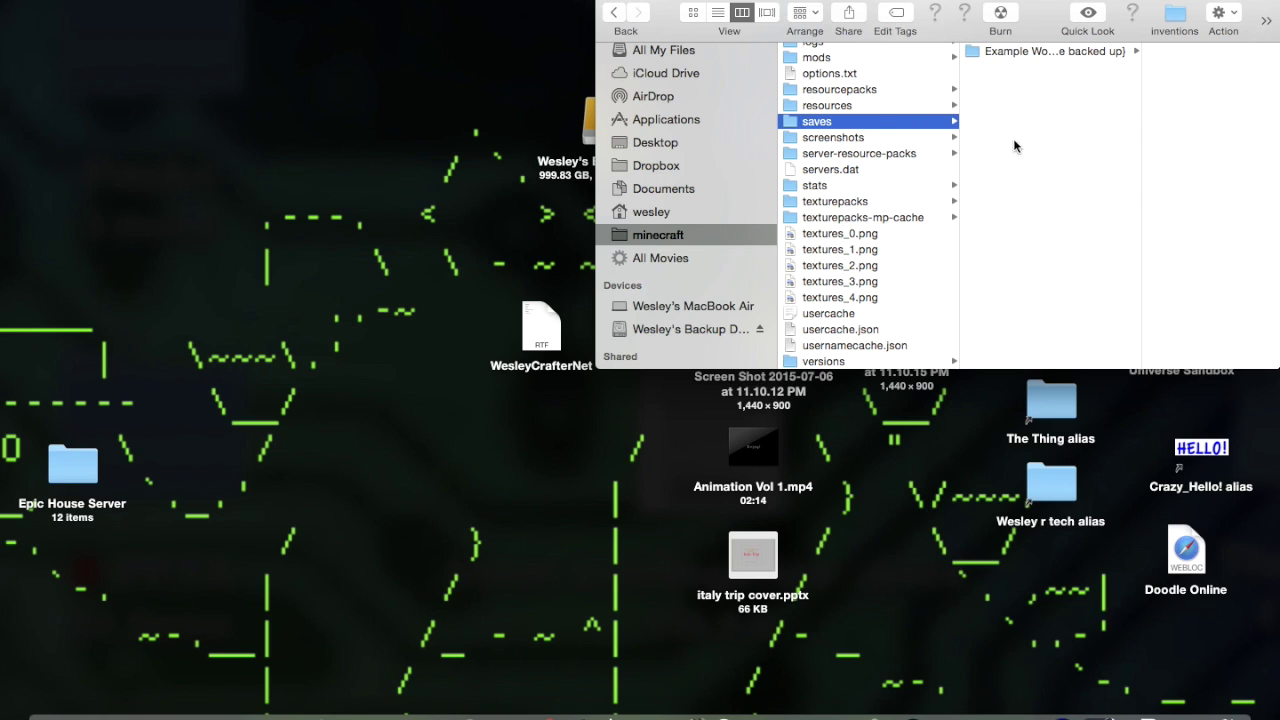
left_click(1033, 51)
left_click(990, 52)
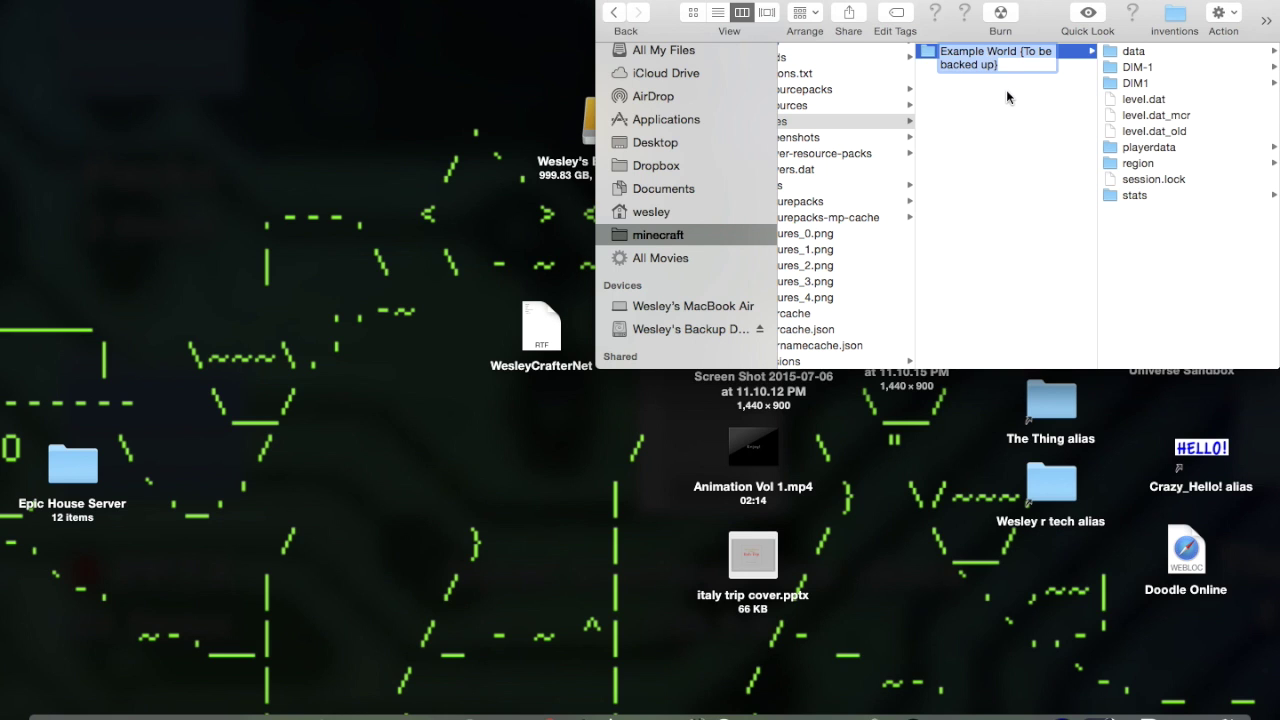
key("Return")
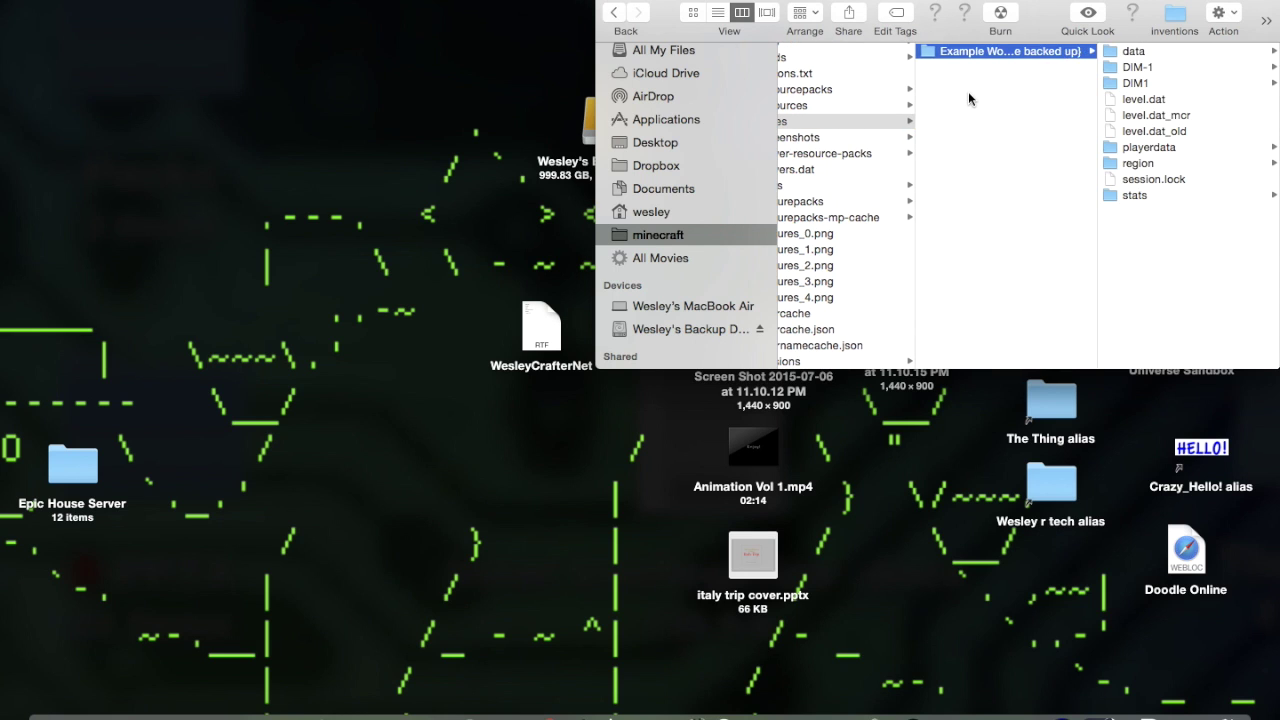
key("Left")
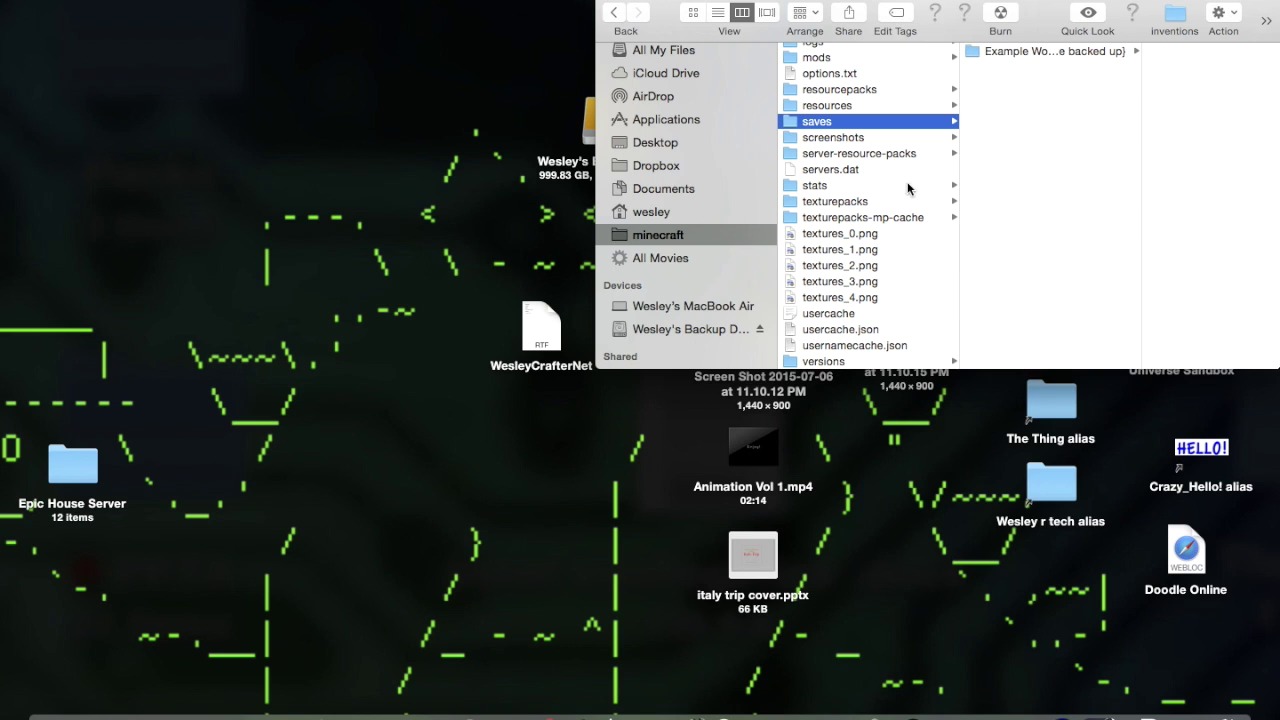
scroll(886, 207, "up", 5)
scroll(886, 207, "down", 3)
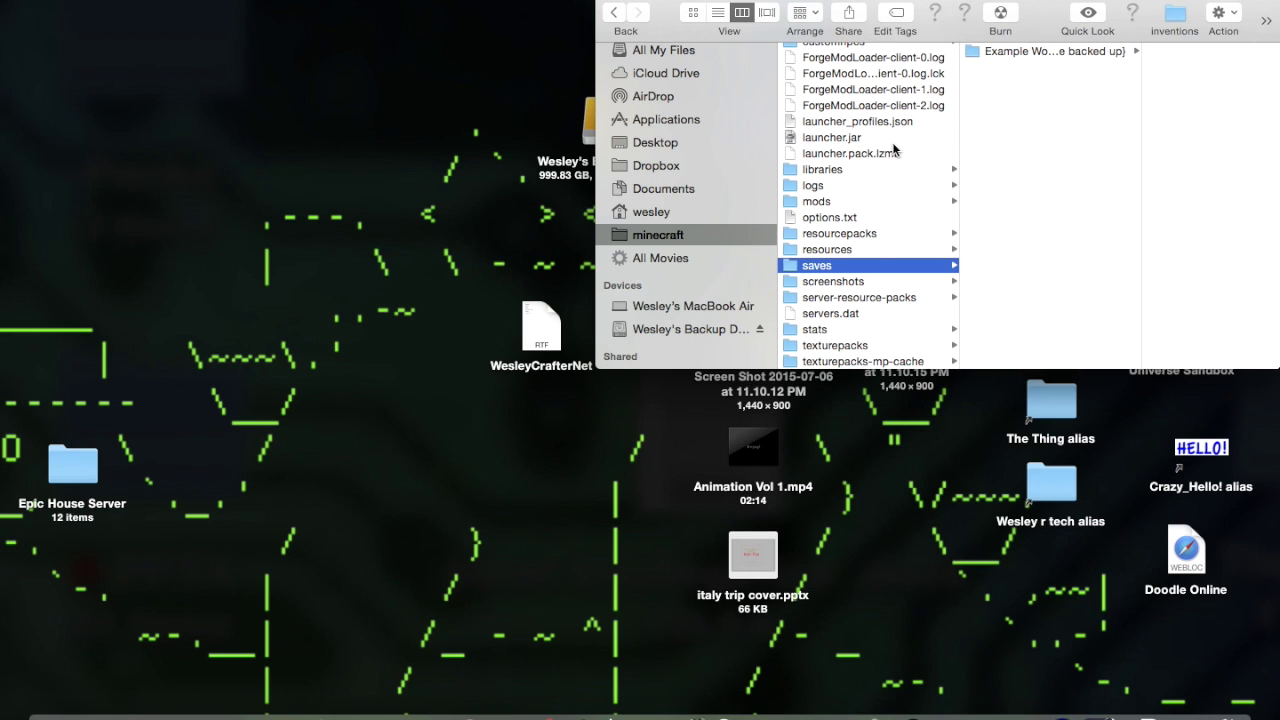
scroll(895, 150, "up", 3)
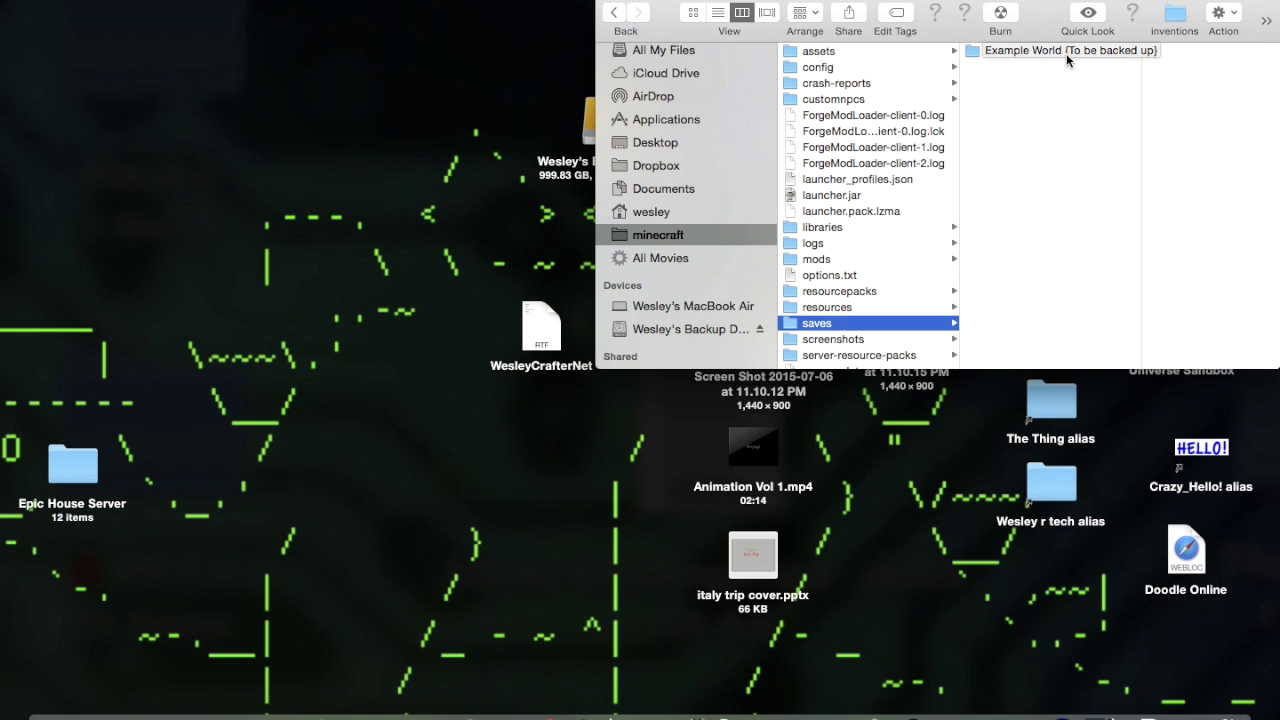
- Create 'untitled folder', 'untitled folder 2' and 'untitled folder 3' with the desktop's New Folder command
right_click(177, 158)
left_click(185, 161)
key("Return")
right_click(218, 281)
left_click(228, 294)
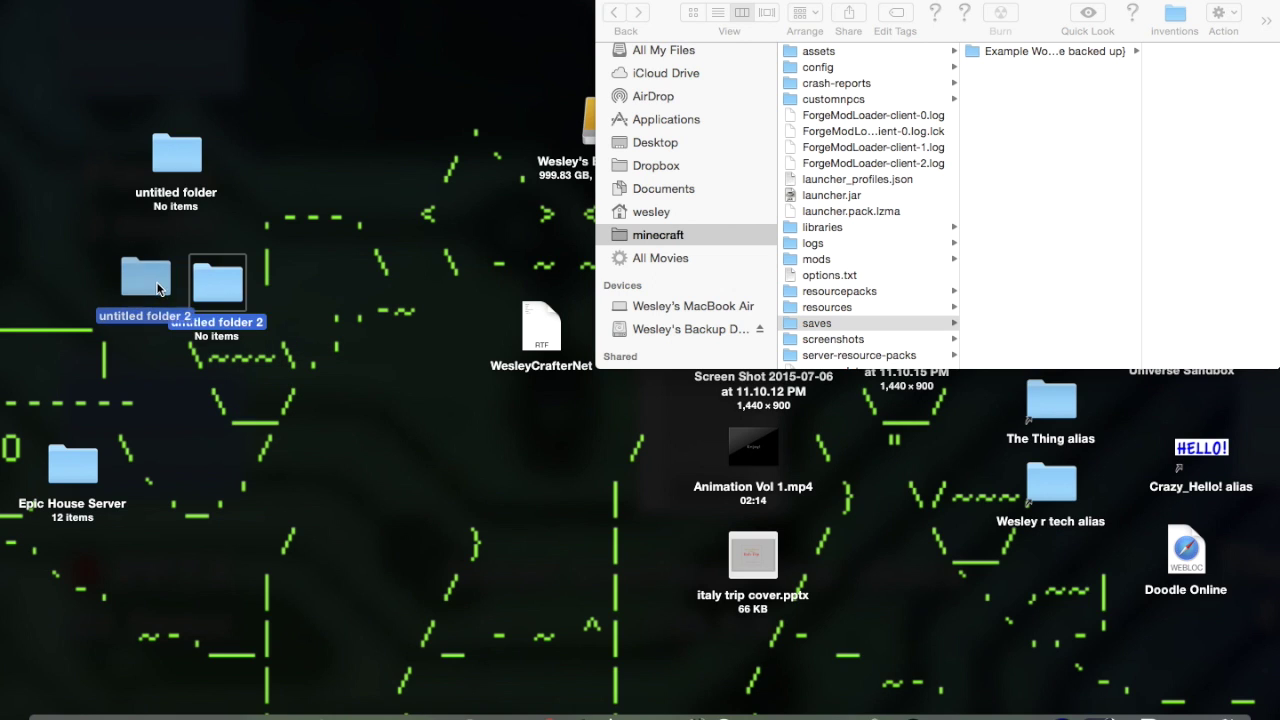
right_click(199, 386)
left_click(200, 391)
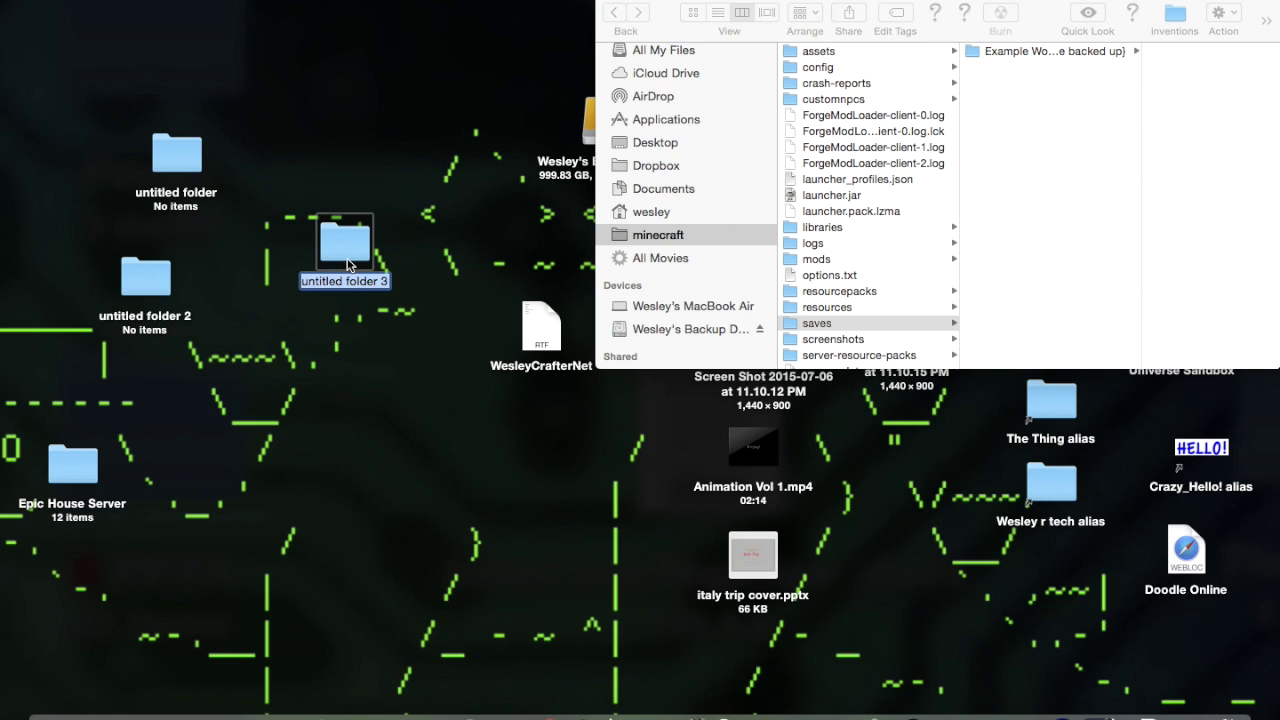
- Rename the three new folders to 'Mod Backups', 'World Backups' and 'Minecraft Backups'
type("Mod Backups")
key("Return")
left_click(167, 280)
key("Return")
type("World")
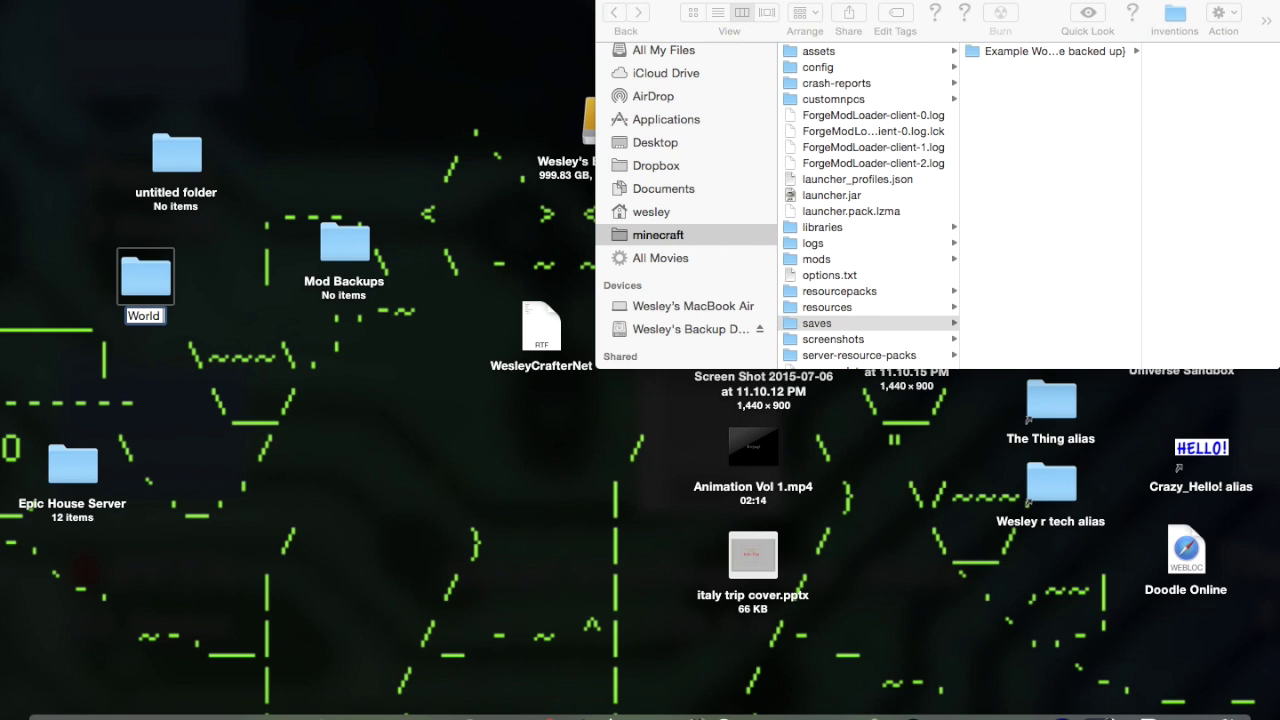
type(" Backups")
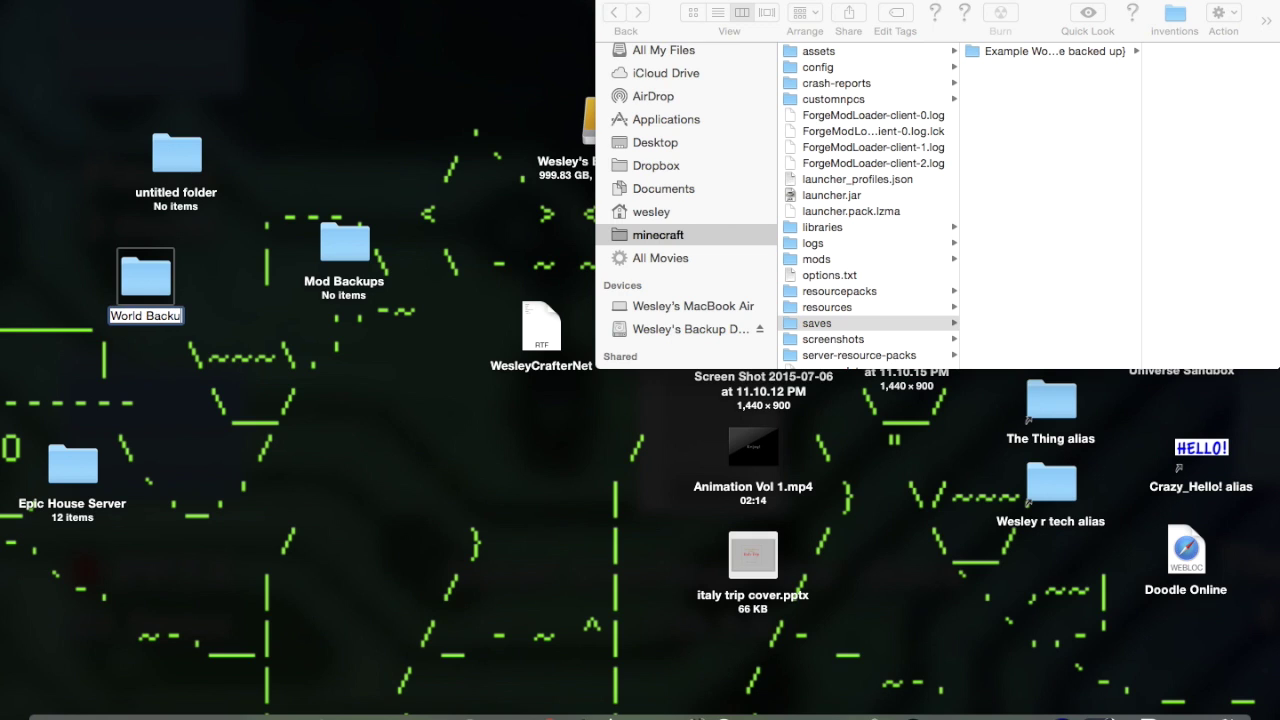
left_click(170, 155)
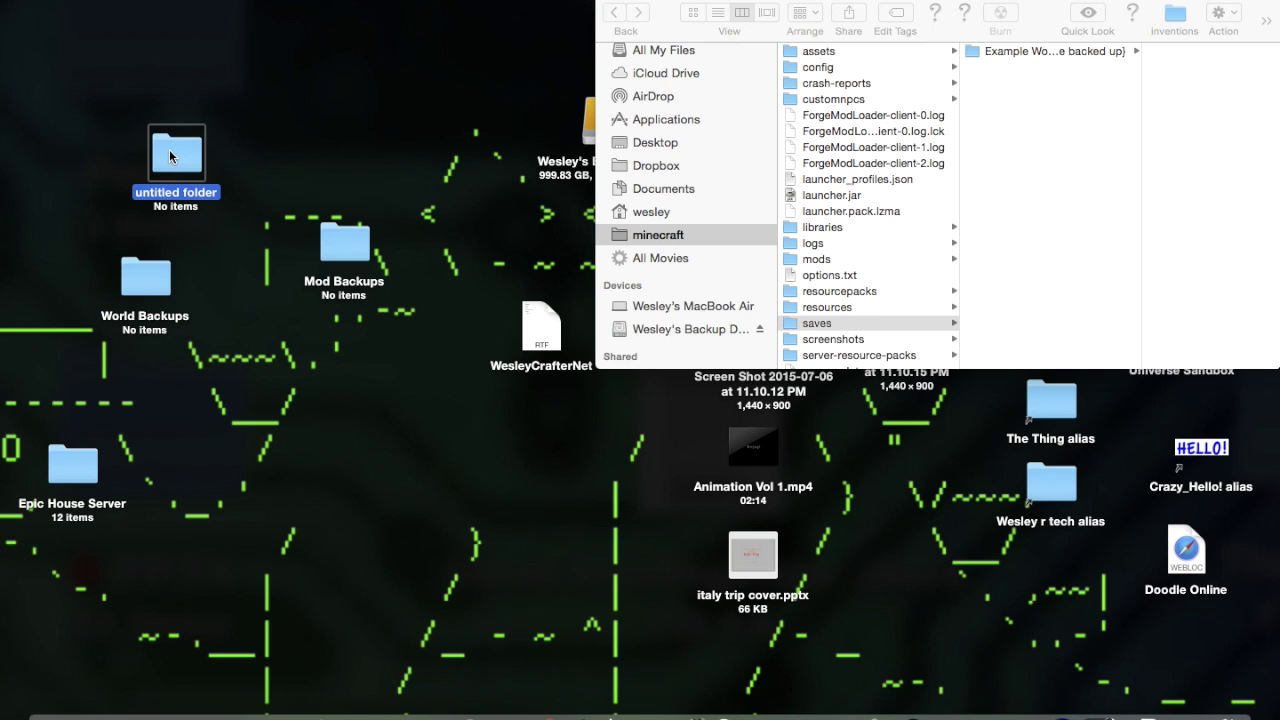
key("Return")
type("Minecraft")
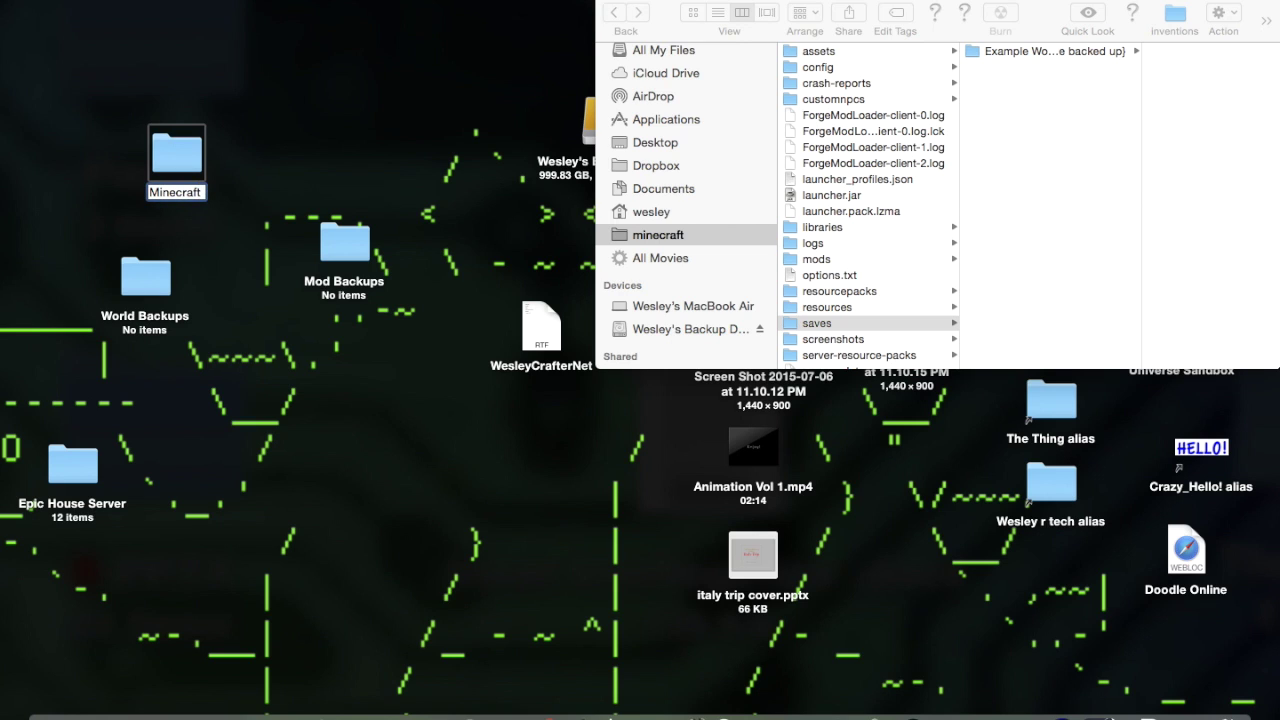
type(" Back")
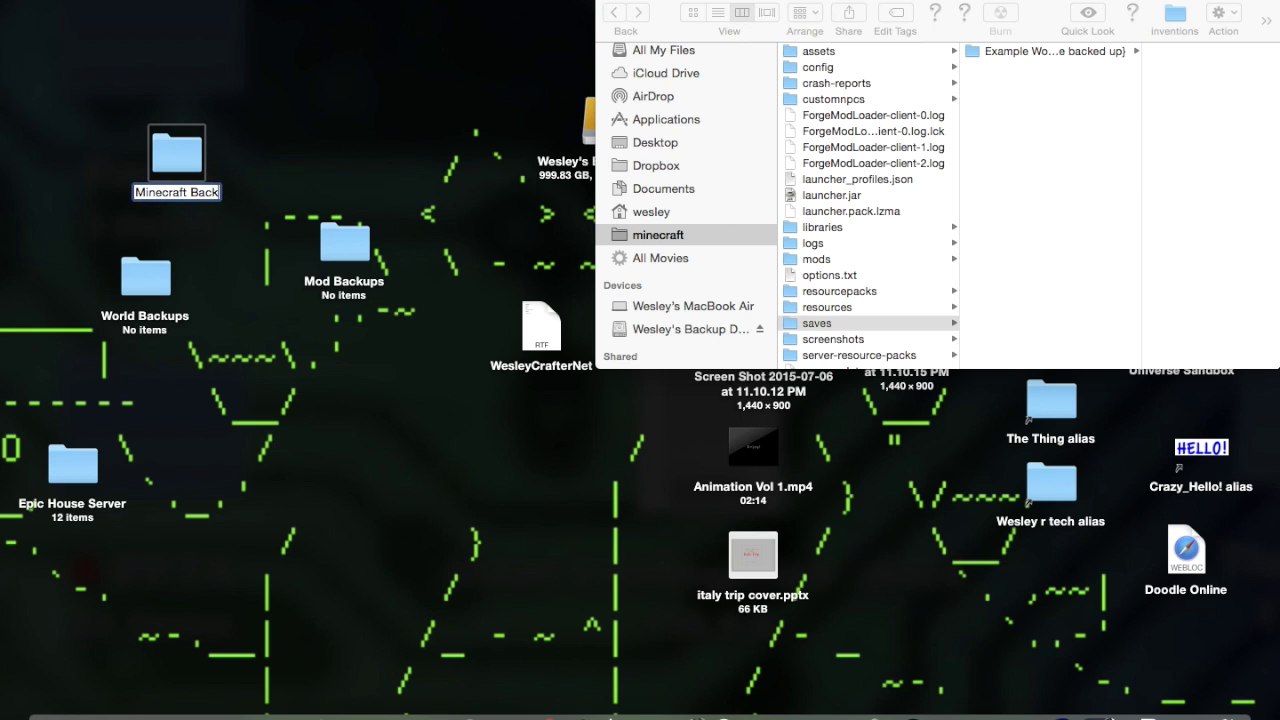
type("ups")
key("Return")
- Move Mod Backups and World Backups into the Minecraft Backups folder
left_click_drag(352, 250, 176, 154)
left_click_drag(145, 278, 172, 146)
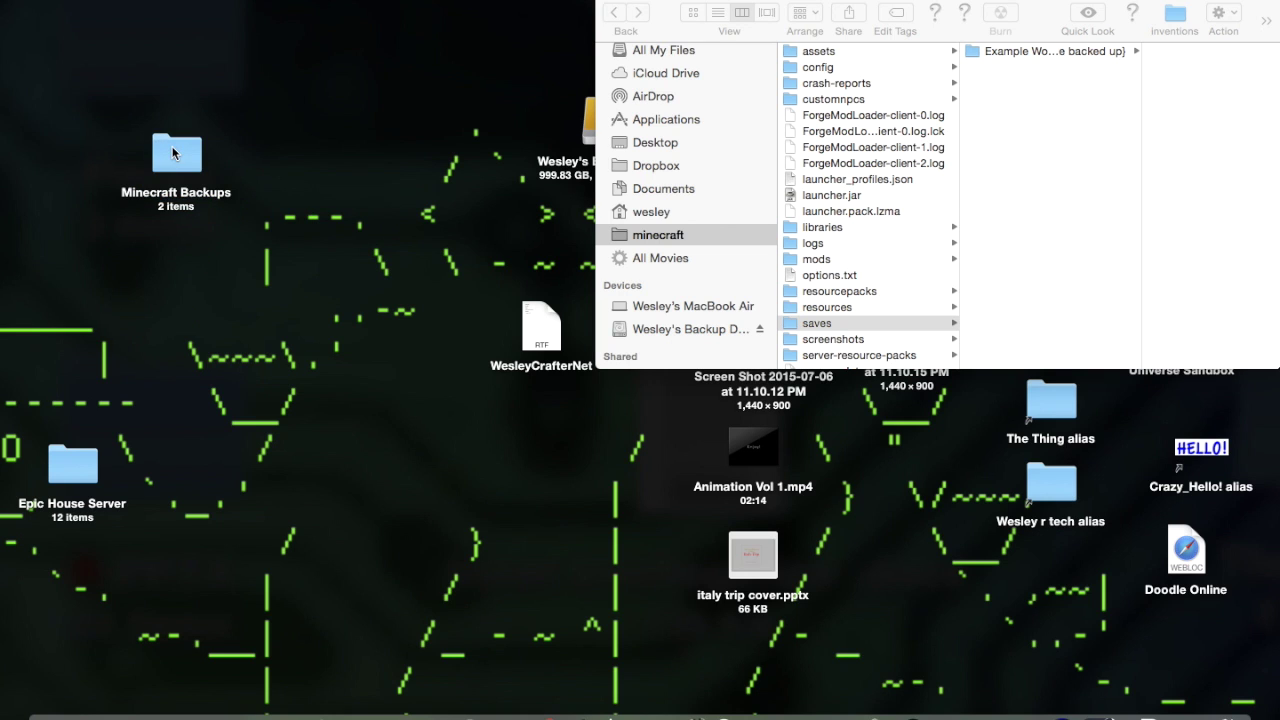
left_click(172, 146)
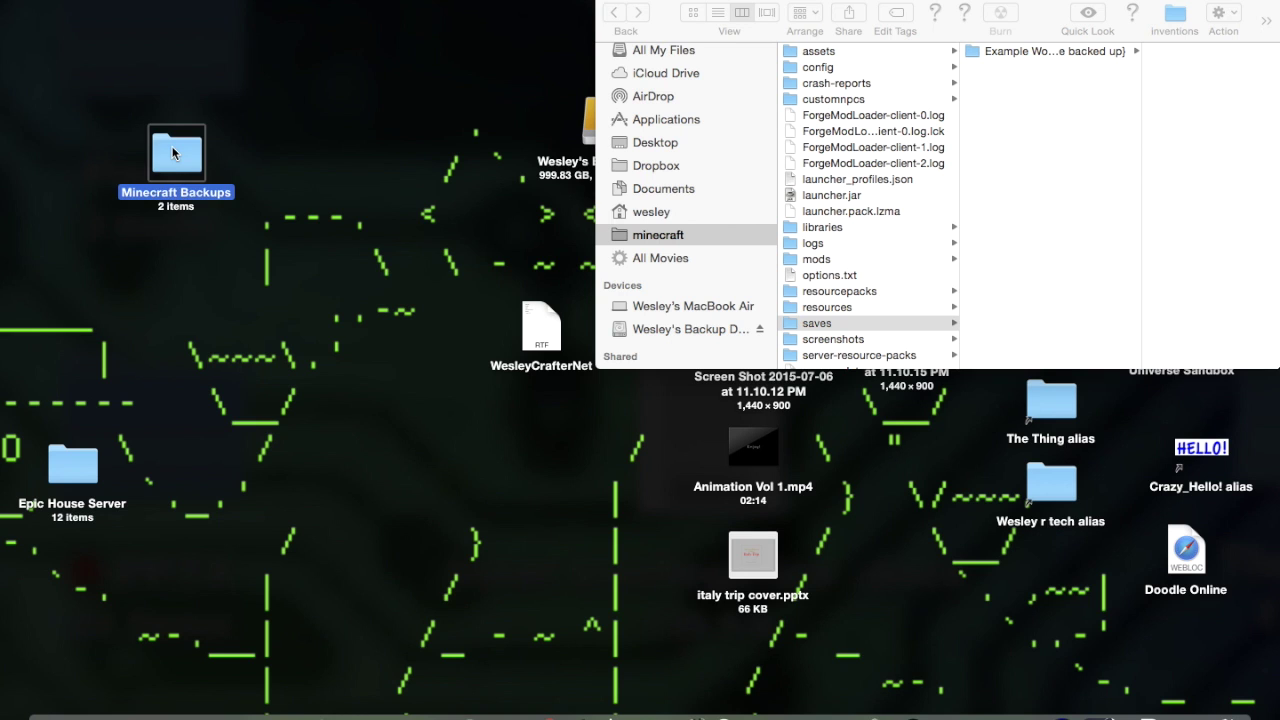
- Open World Backups inside Minecraft Backups, then select the Example World save in the minecraft saves window
double_click(172, 146)
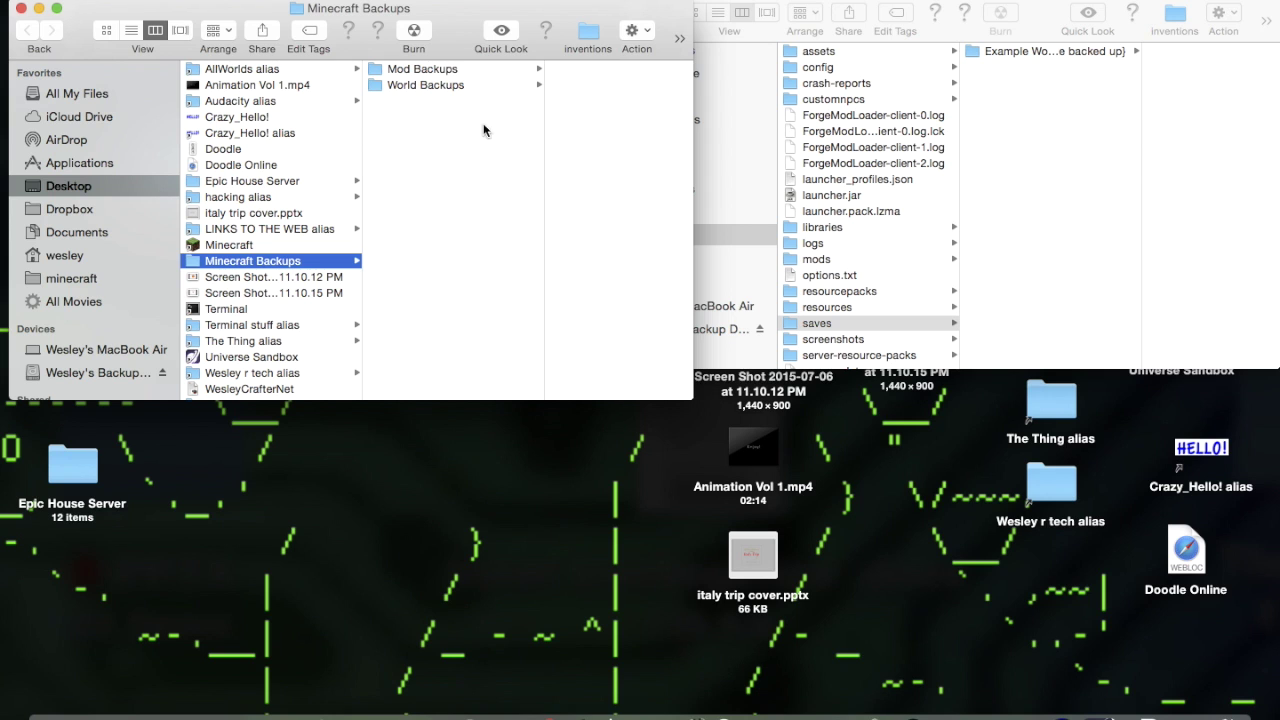
left_click(484, 89)
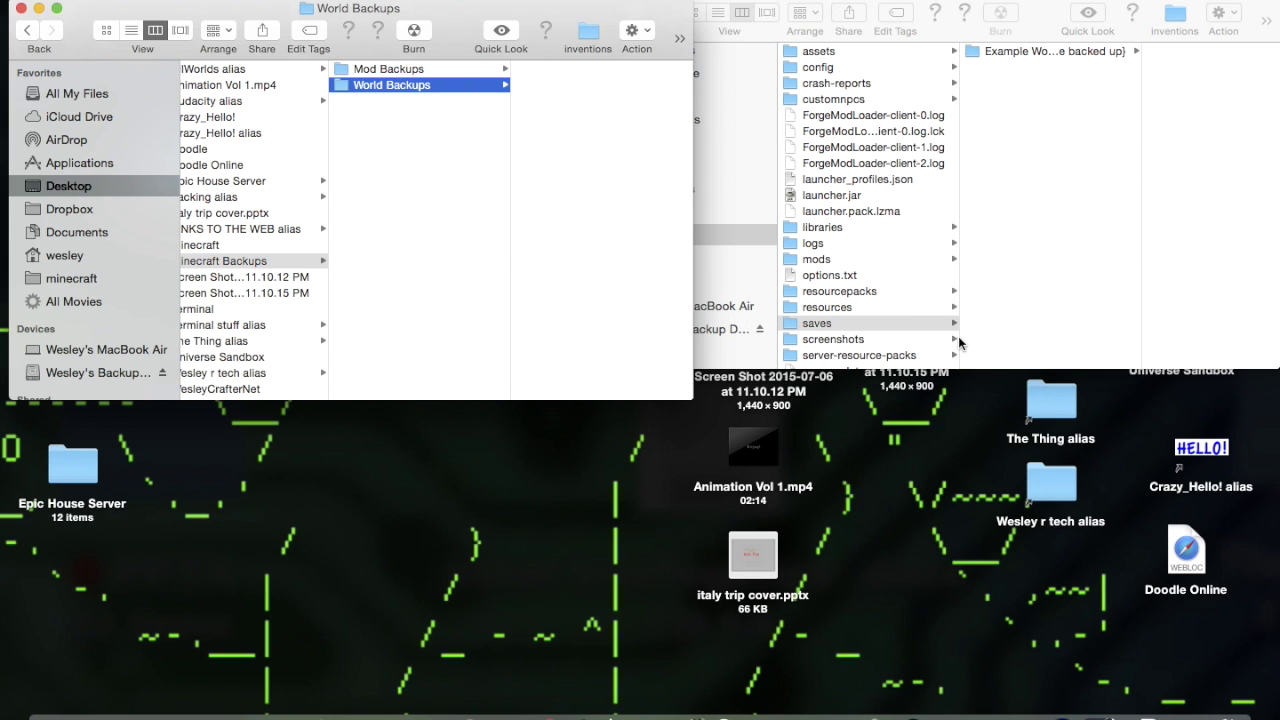
left_click(910, 320)
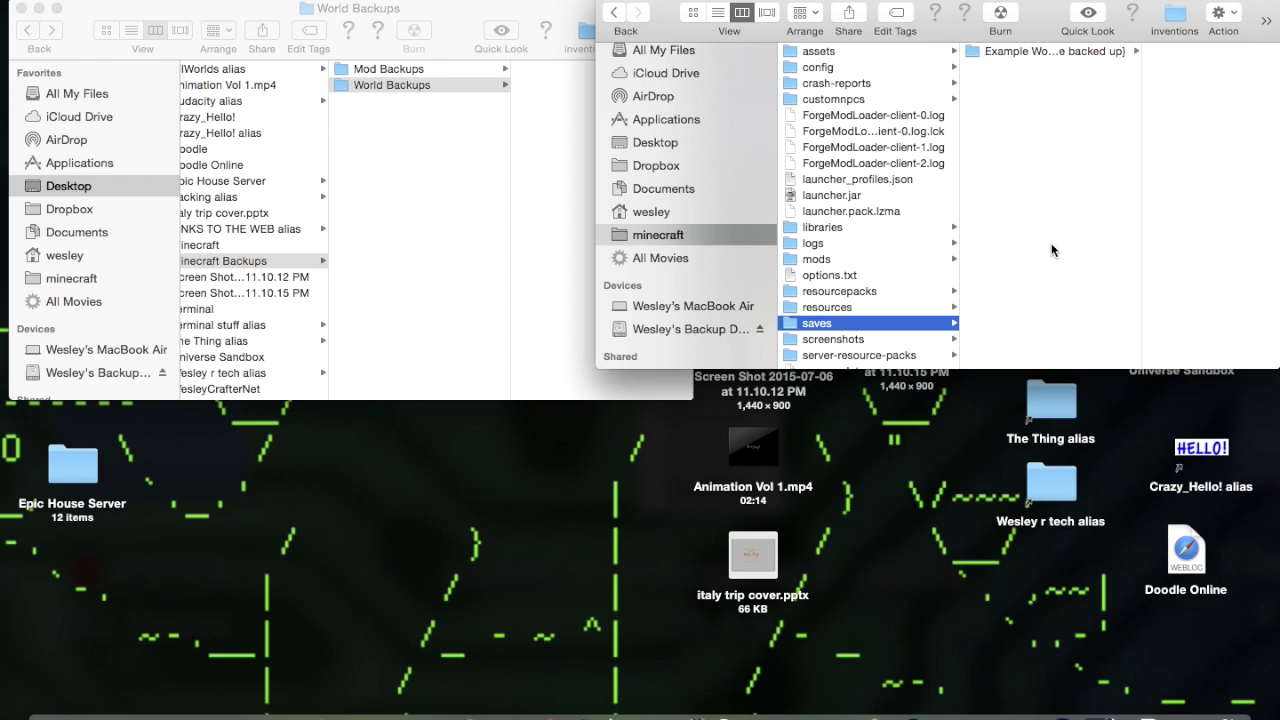
left_click(1050, 53)
left_click(1021, 98)
left_click(1036, 60)
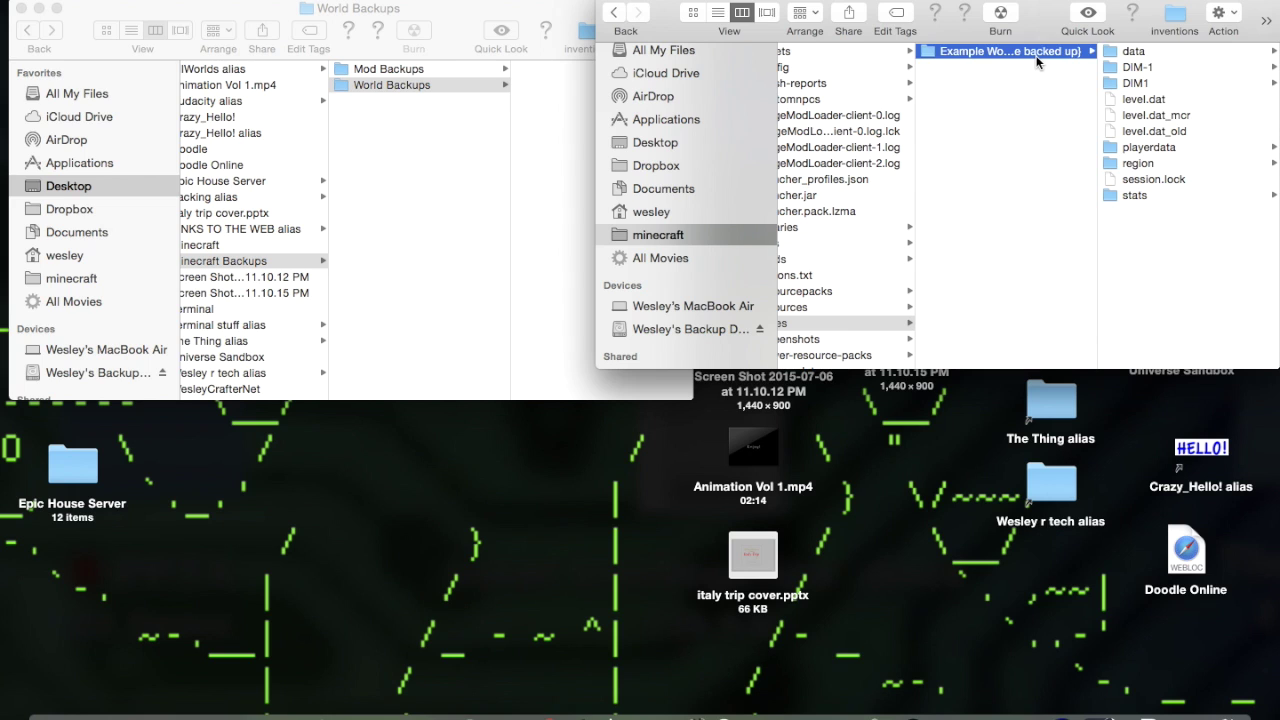
left_click(1036, 60)
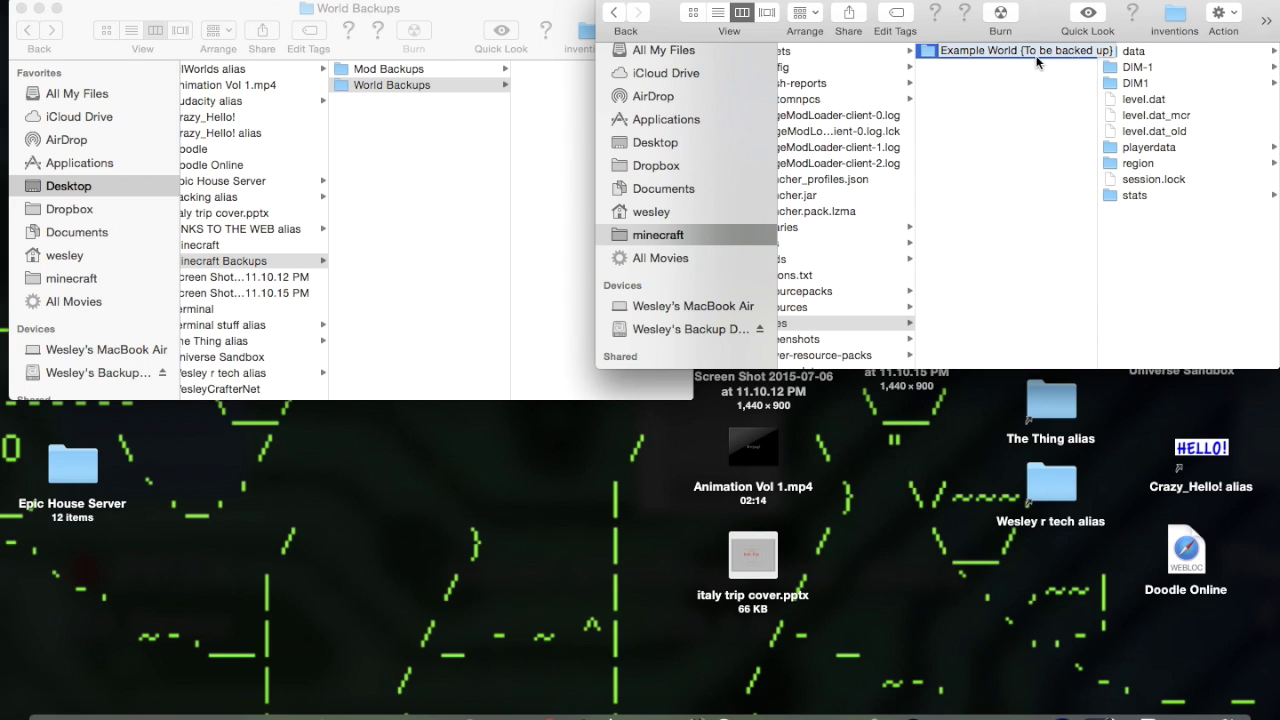
key("Return")
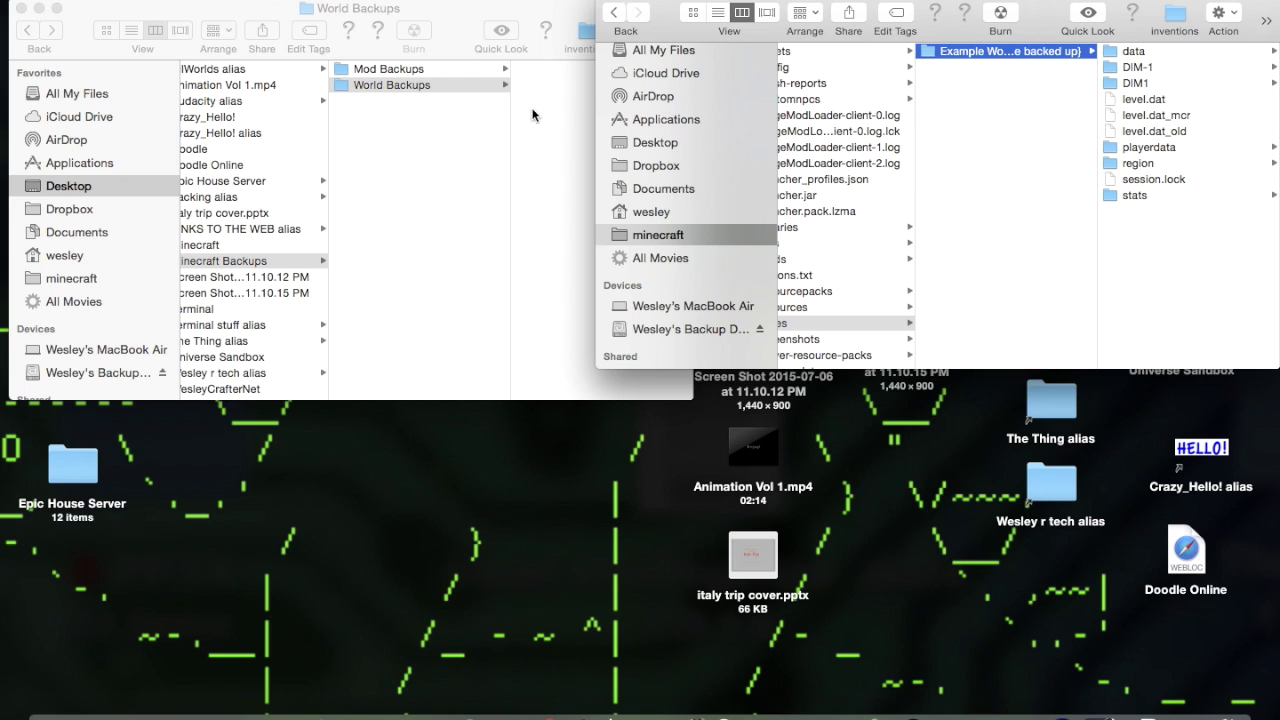
- Copy the Example World save into World Backups and check the copy there
left_click_drag(1057, 50, 555, 134)
left_click(447, 224)
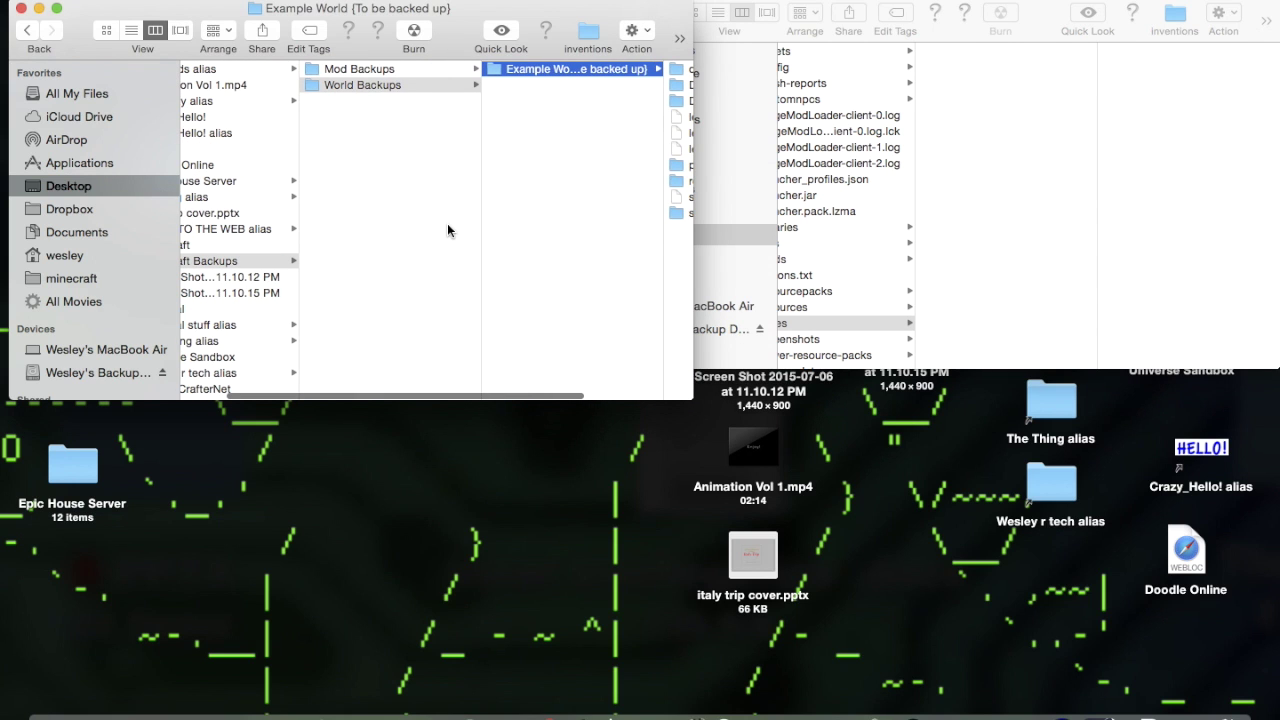
left_click(447, 71)
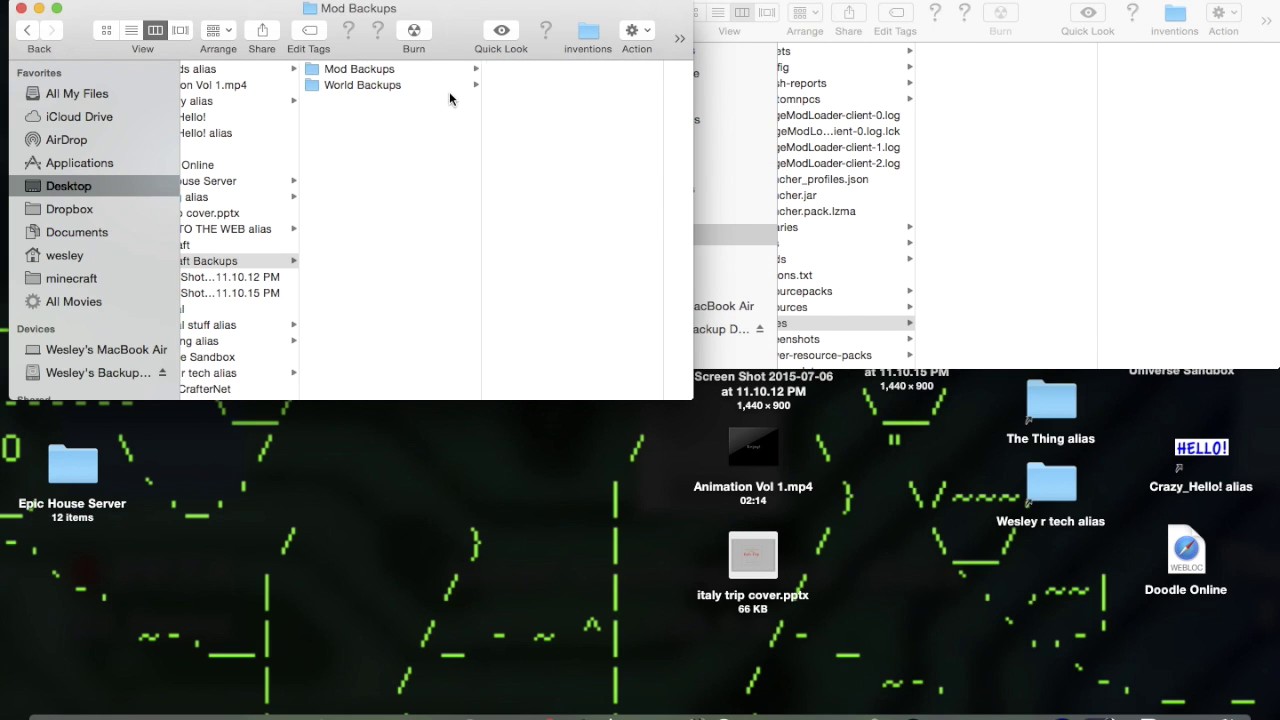
- Inspect the minecraft mods folder and the 1.7.10 folder inside it
key("Left")
scroll(930, 240, "left", 3)
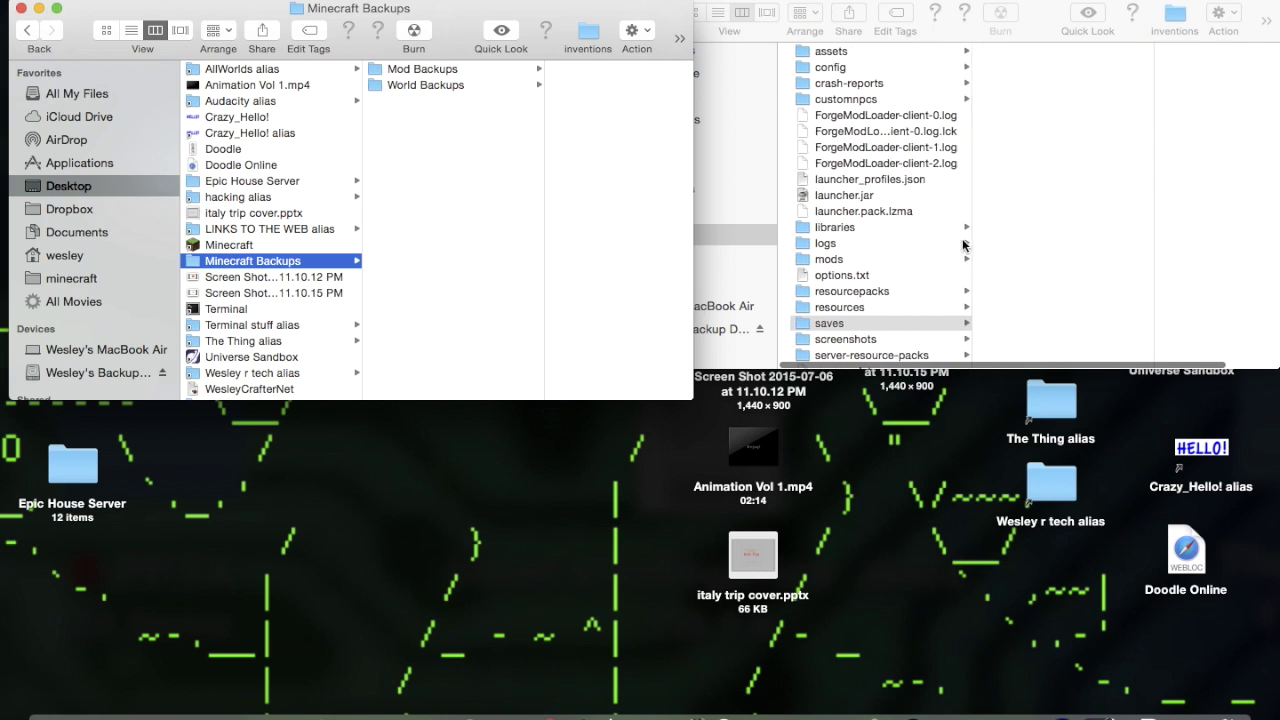
left_click(905, 259)
left_click(905, 259)
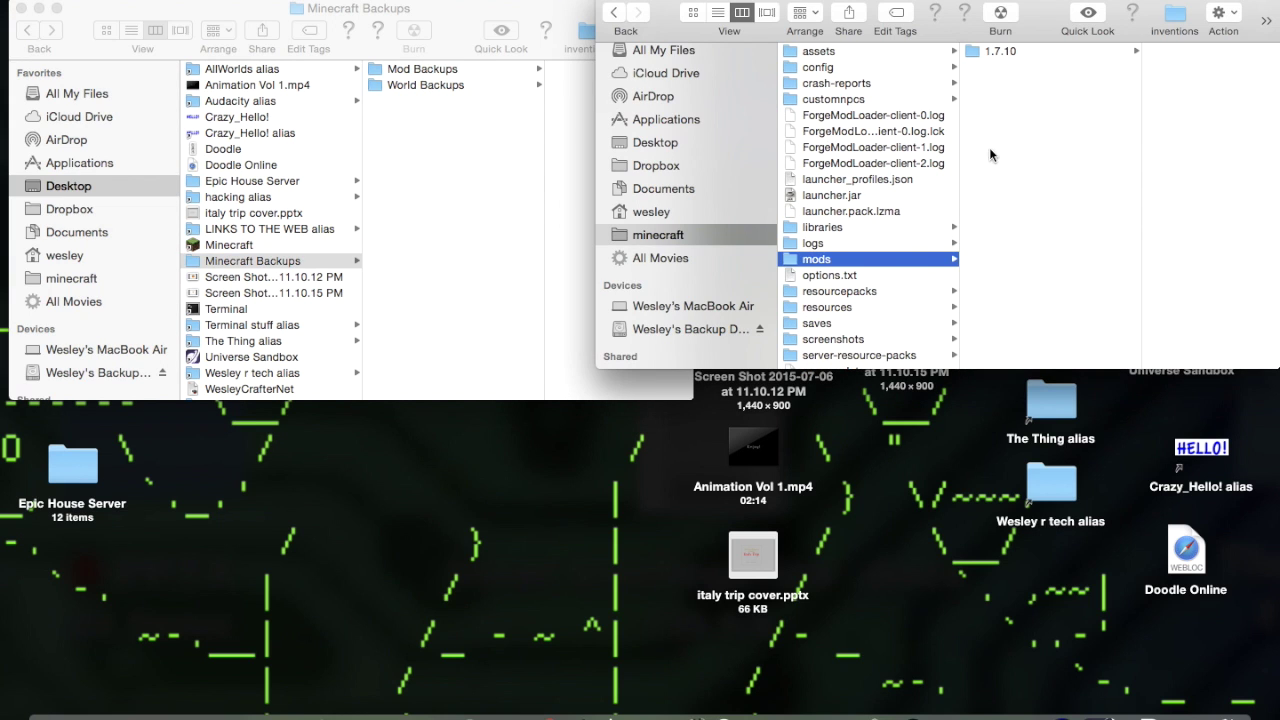
left_click(1043, 186)
key("Left")
left_click(1054, 51)
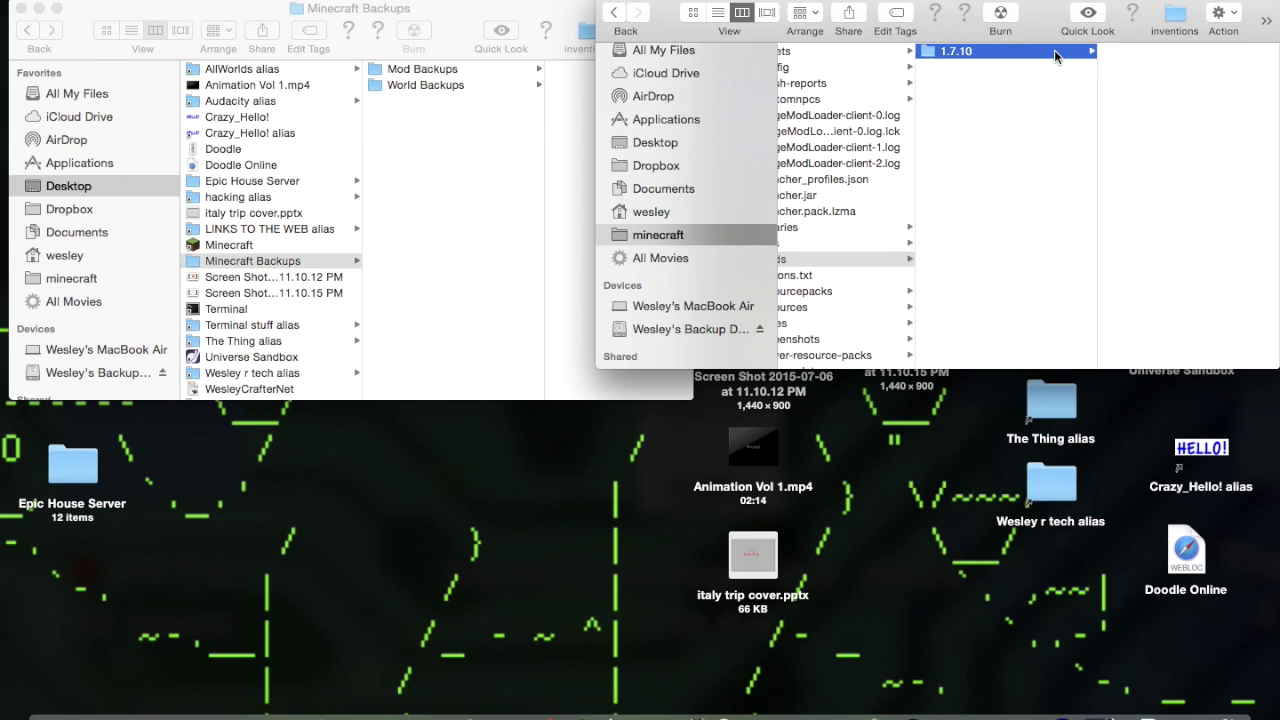
key("Left")
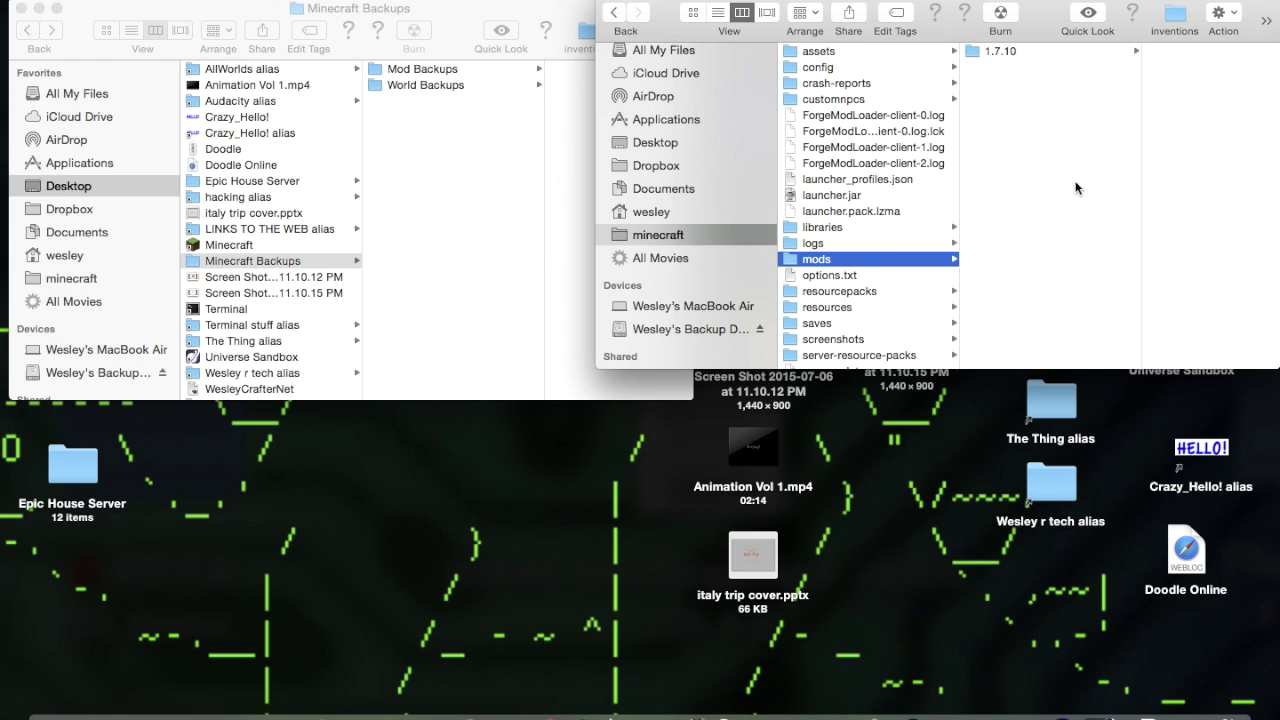
- Check the Mod Backups and World Backups contents, then close the Minecraft Backups window
left_click(486, 69)
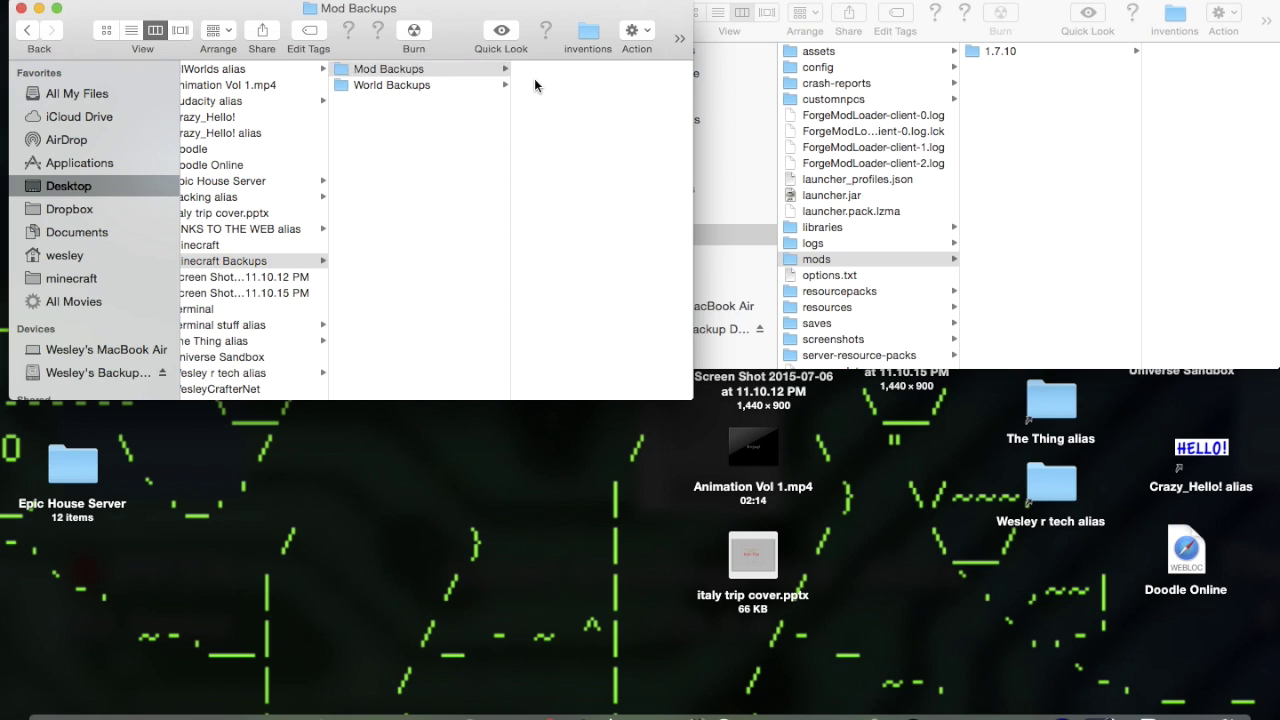
left_click(450, 134)
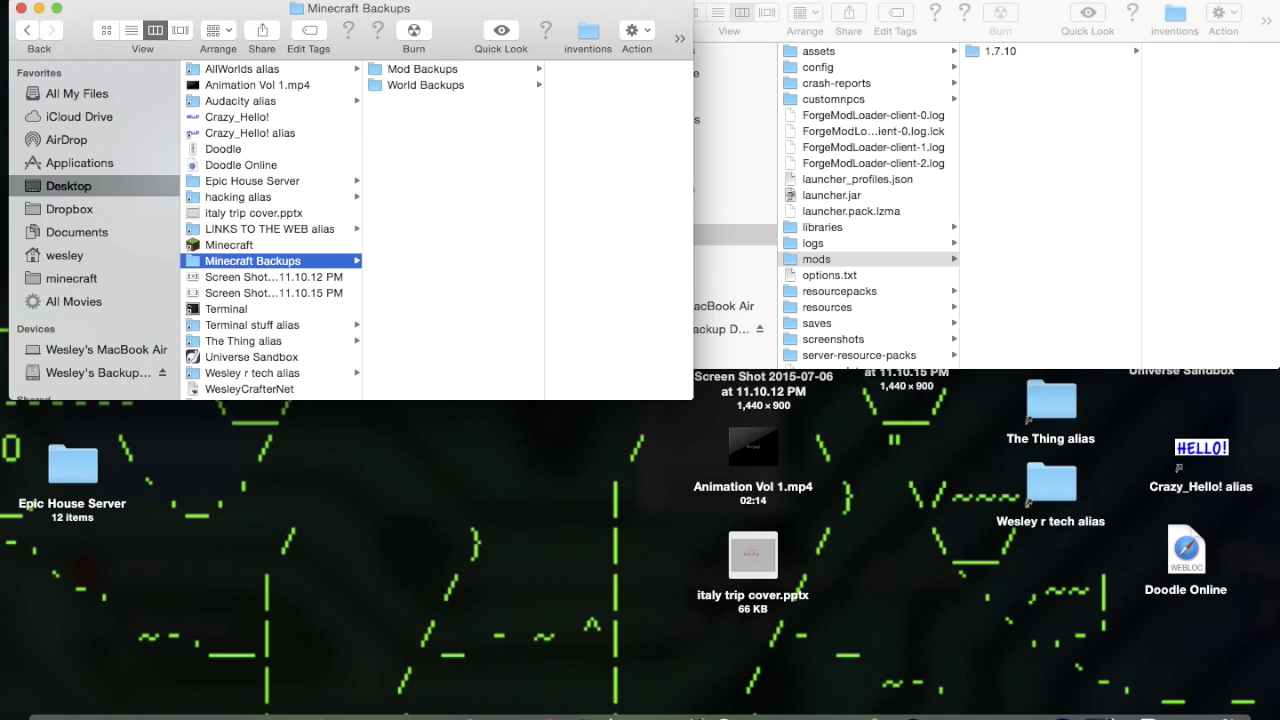
left_click(446, 86)
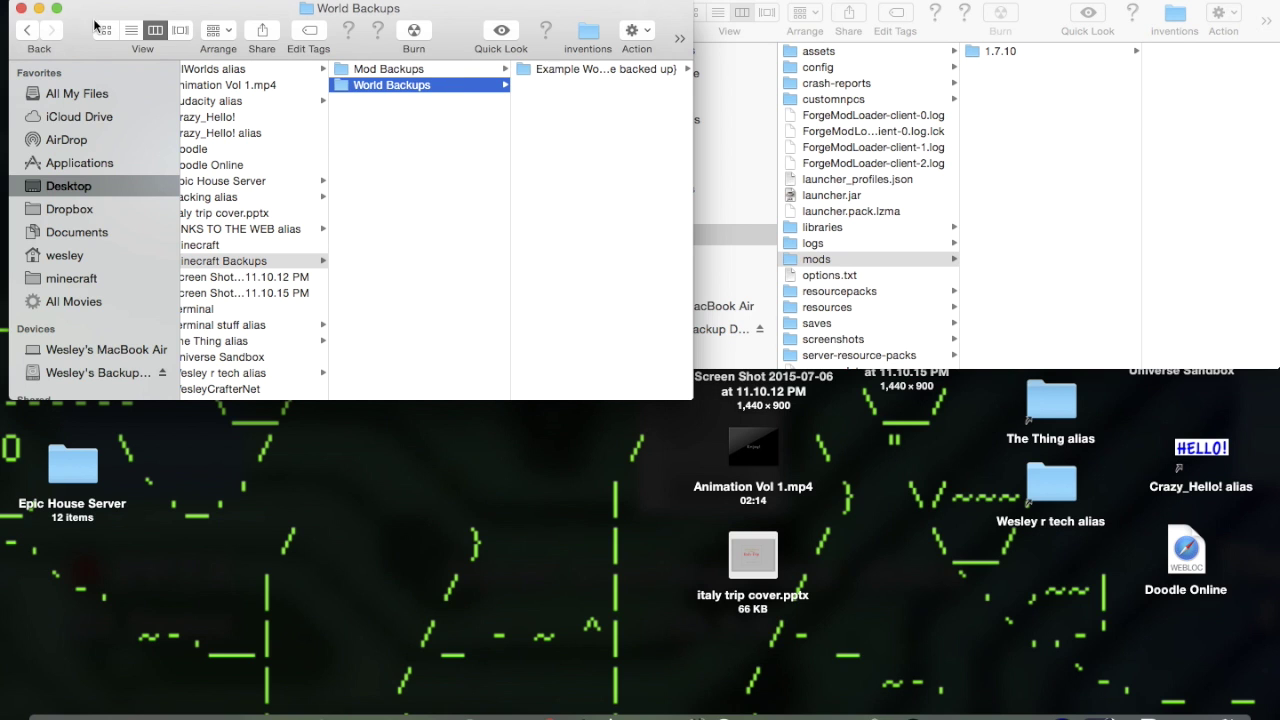
left_click(19, 8)
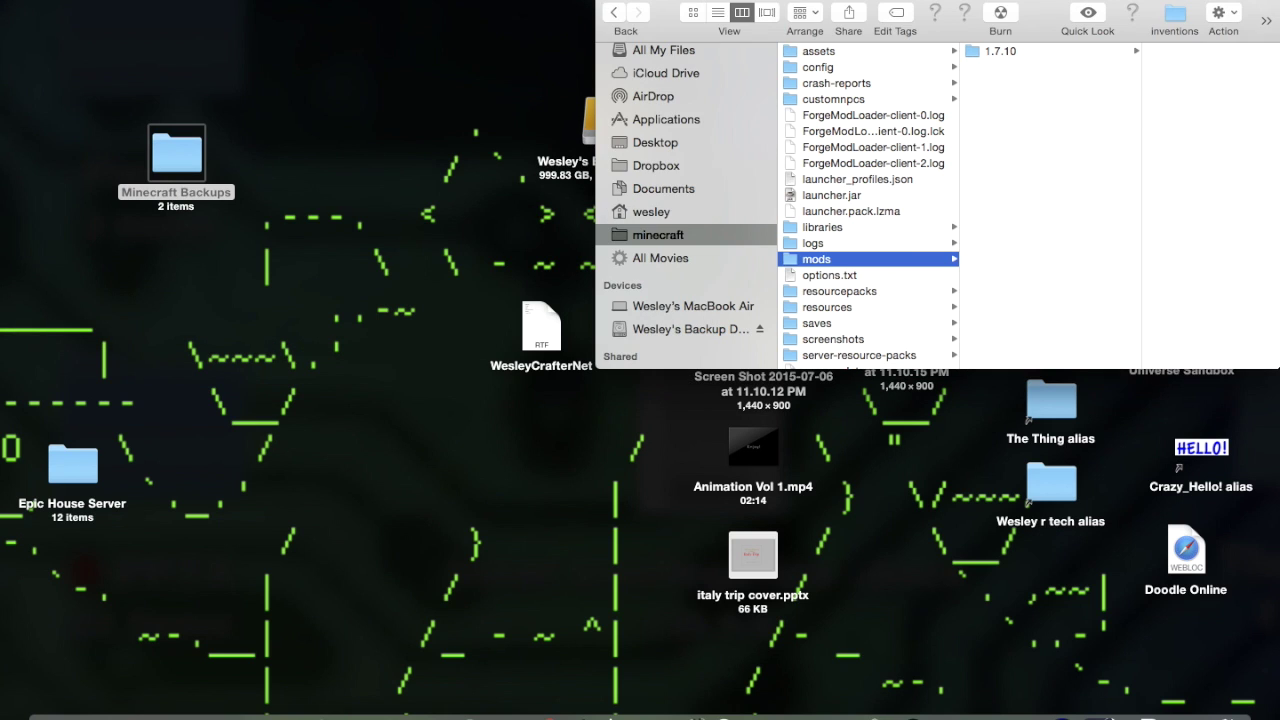
- Close the minecraft Finder window, switch to Chrome, close the old tabs and start a new tab
left_click(607, 3)
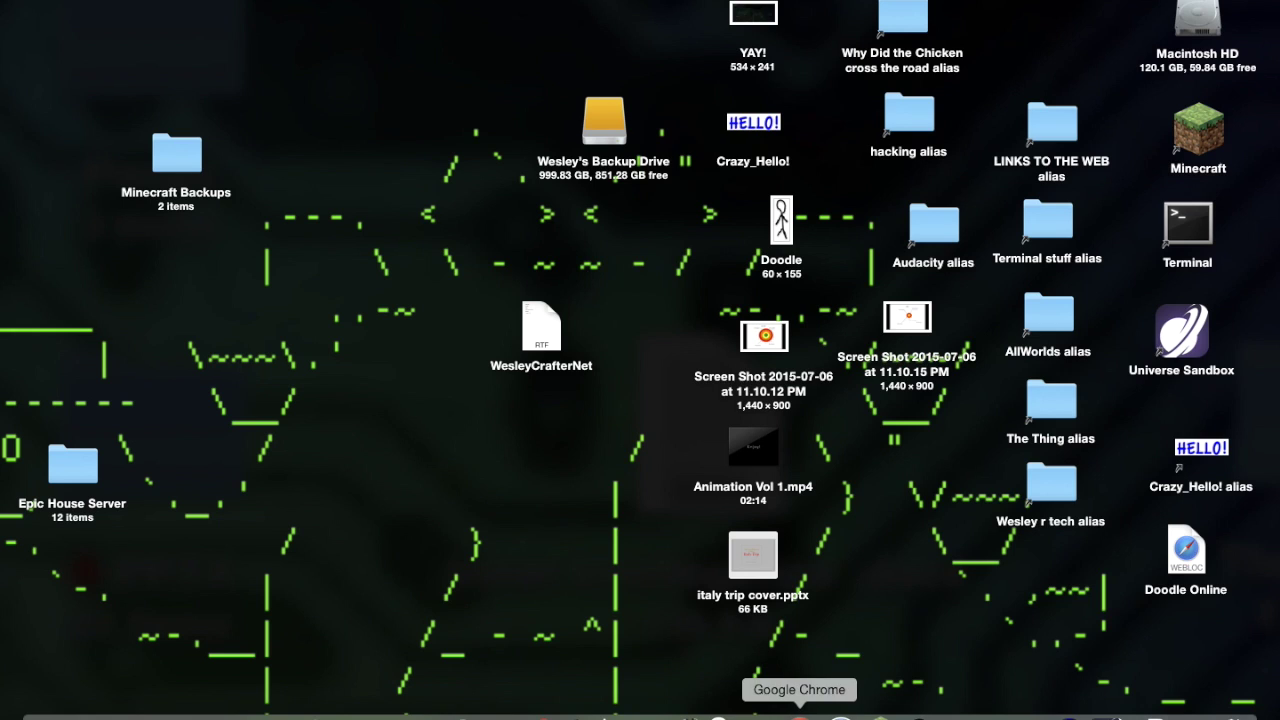
left_click(805, 712)
left_click(1230, 7)
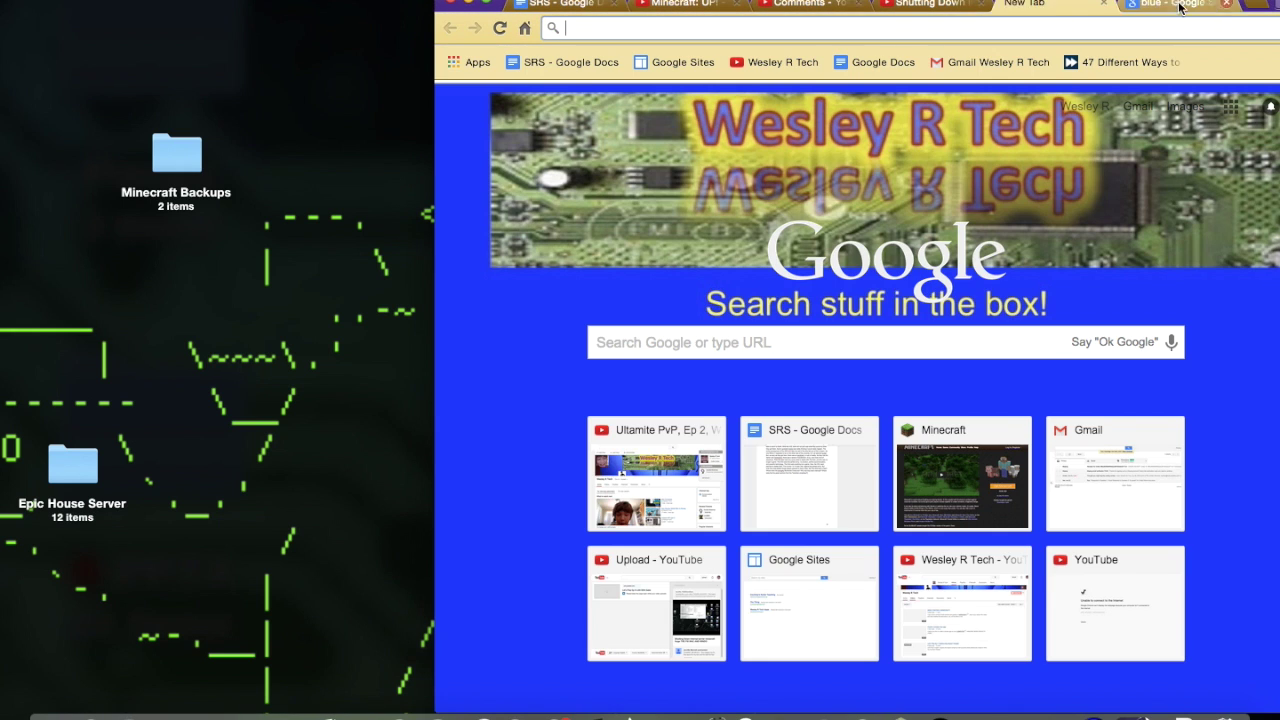
left_click(1226, 4)
key("super+t")
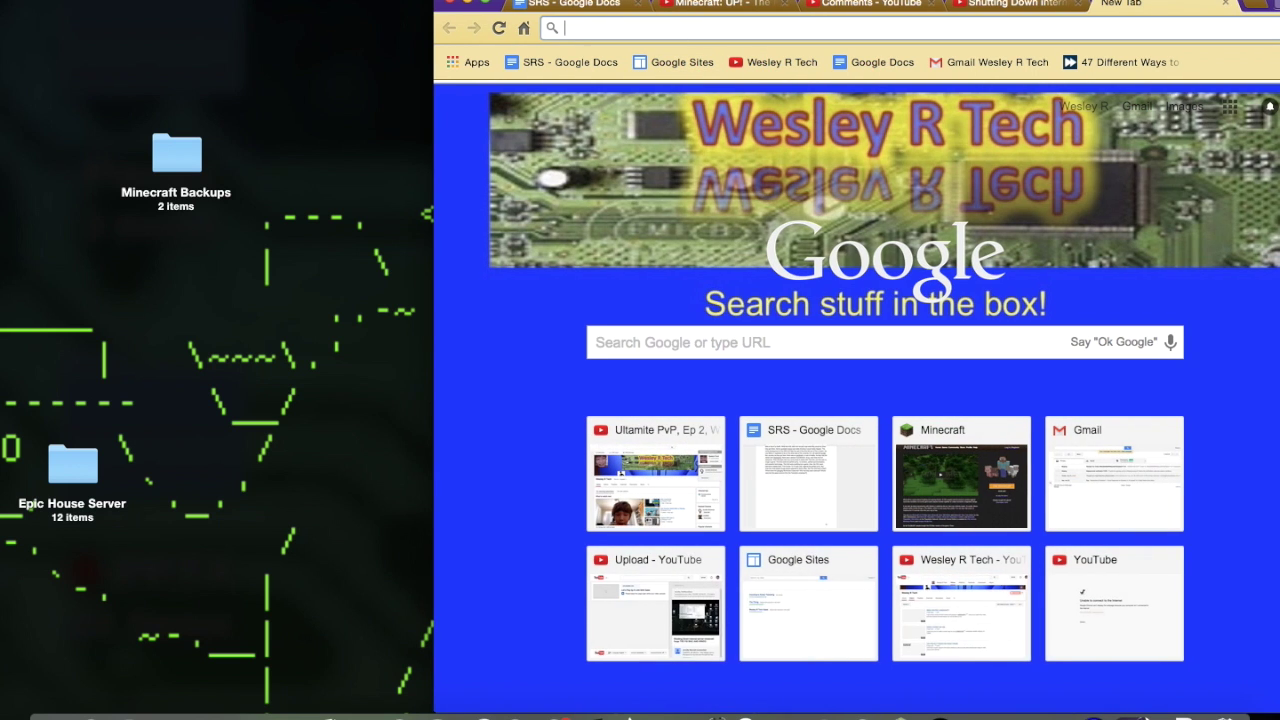
left_click_drag(1180, 6, 937, 6)
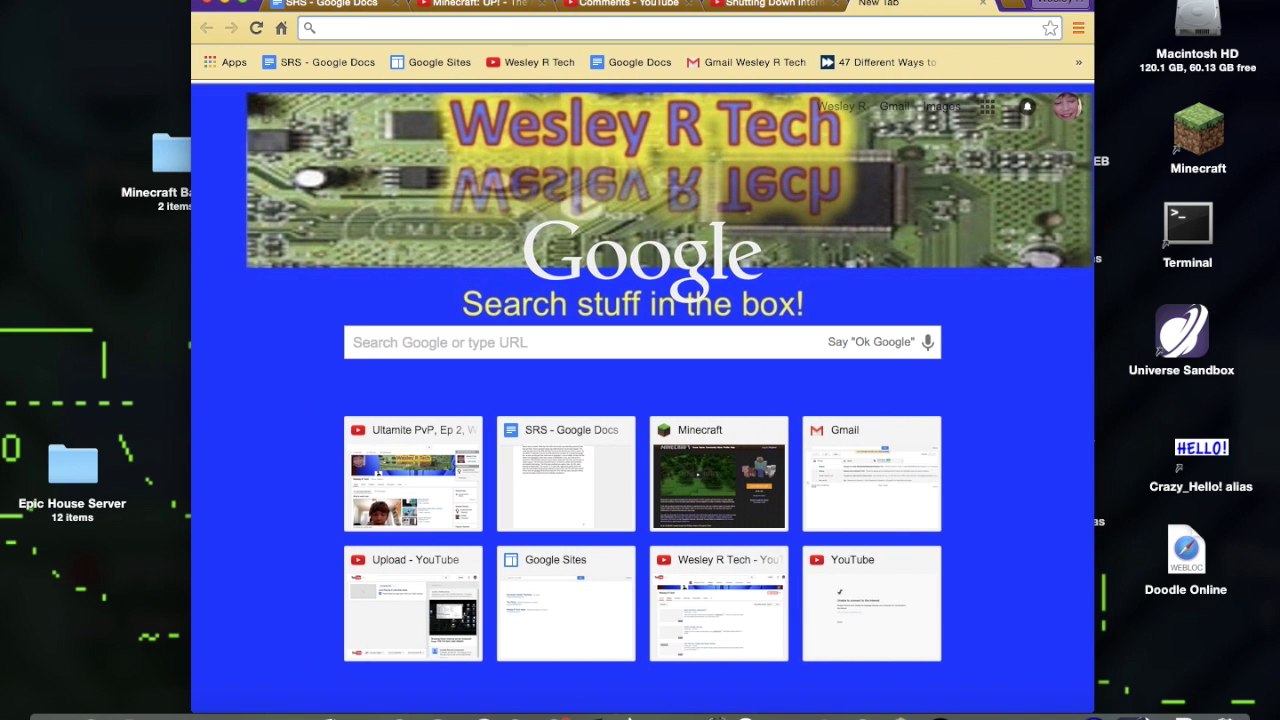
left_click(541, 3)
- Search Google for 'foge', then correct the query to 'forge' and search again
type("foge")
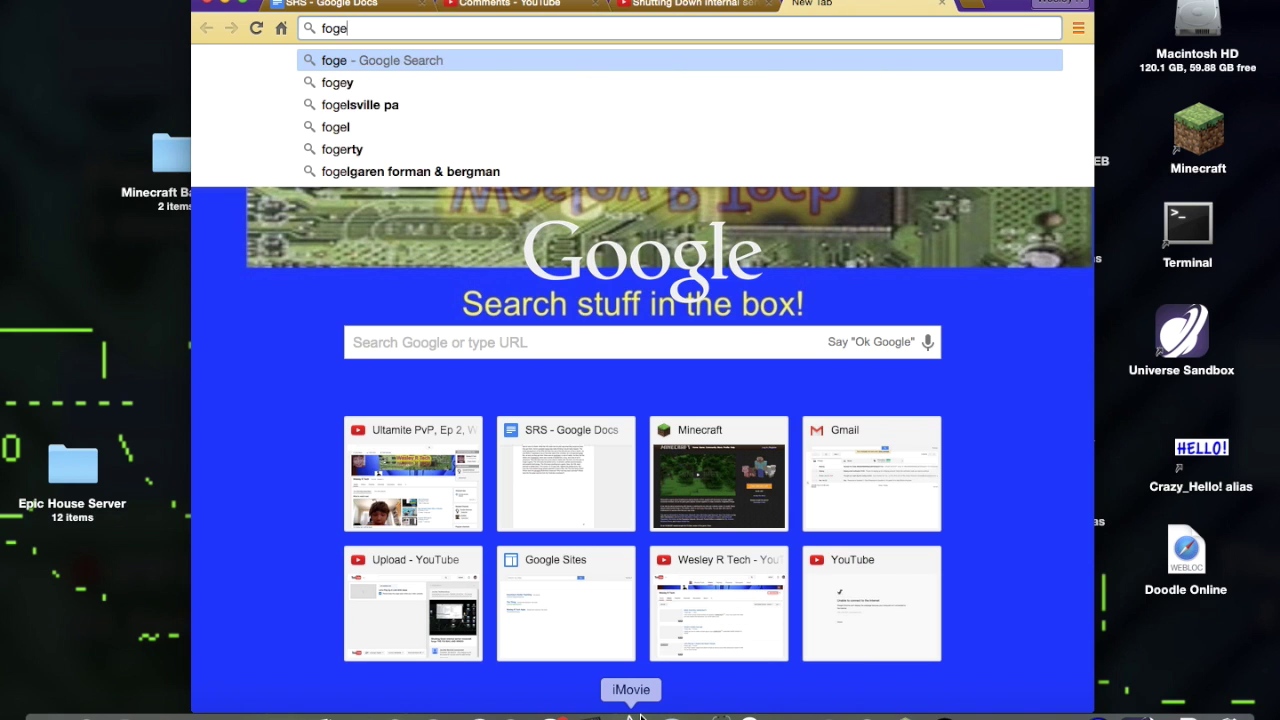
key("Return")
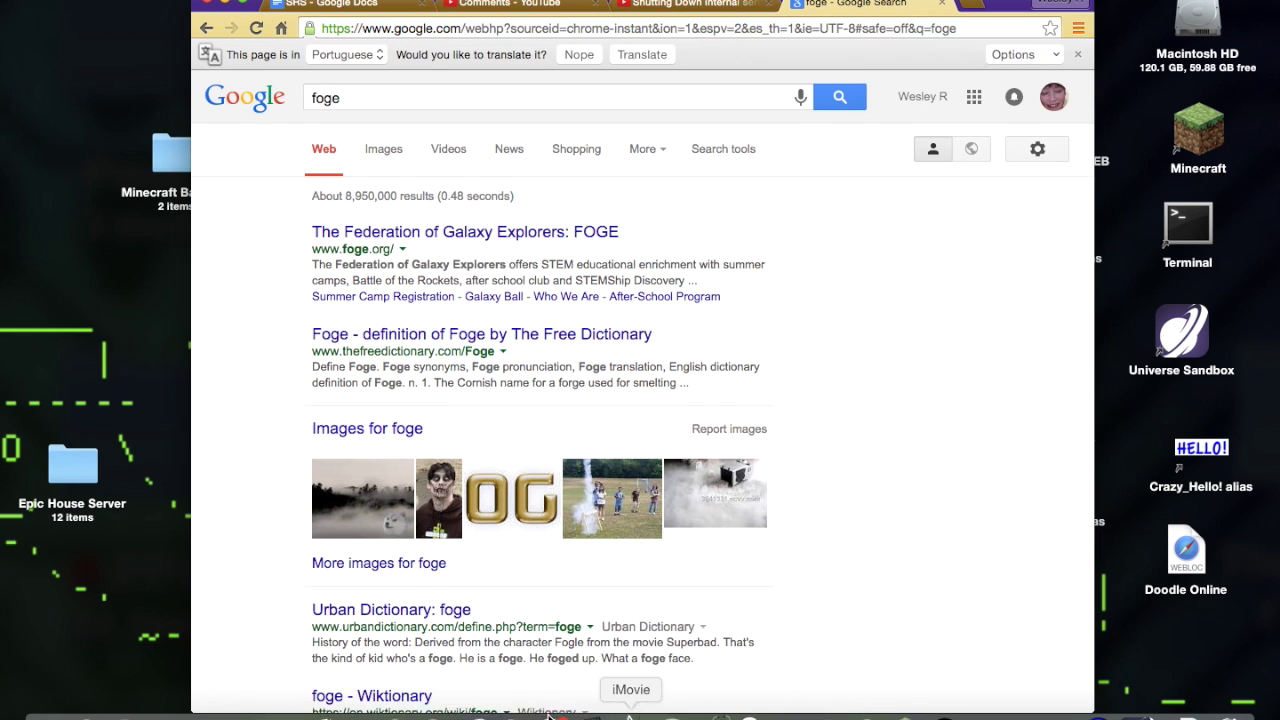
left_click(326, 103)
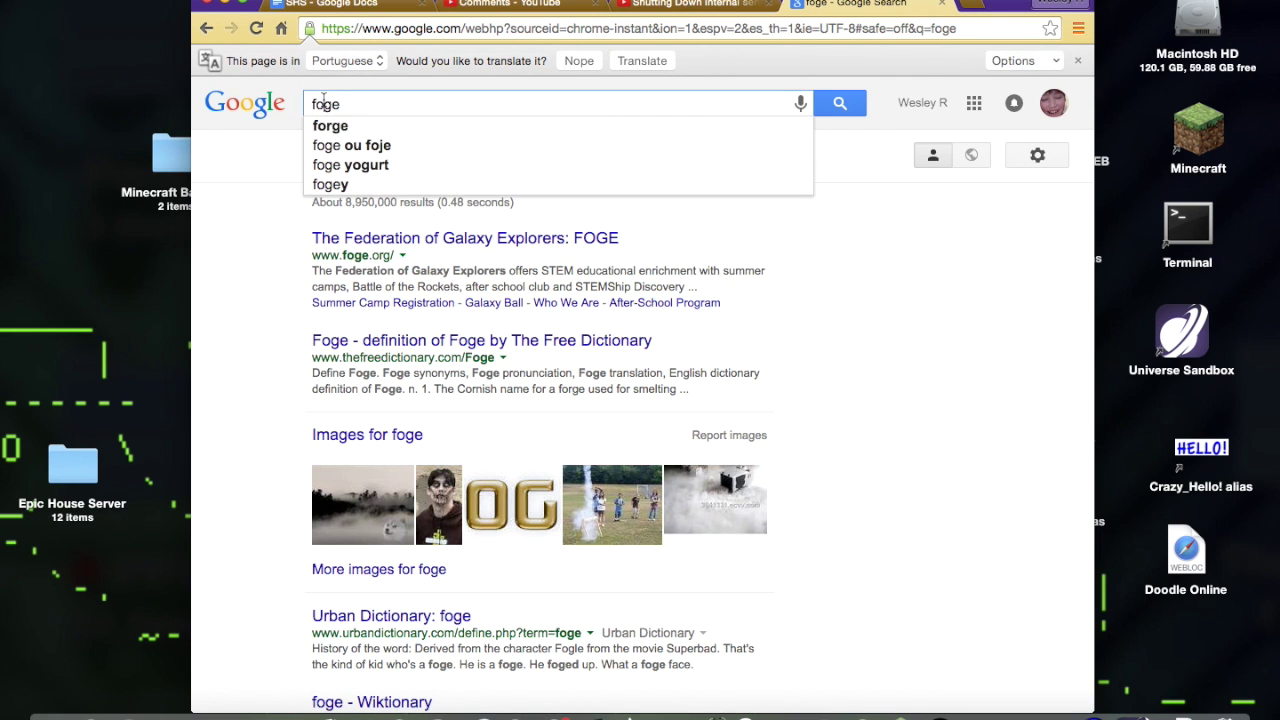
type("r")
key("Return")
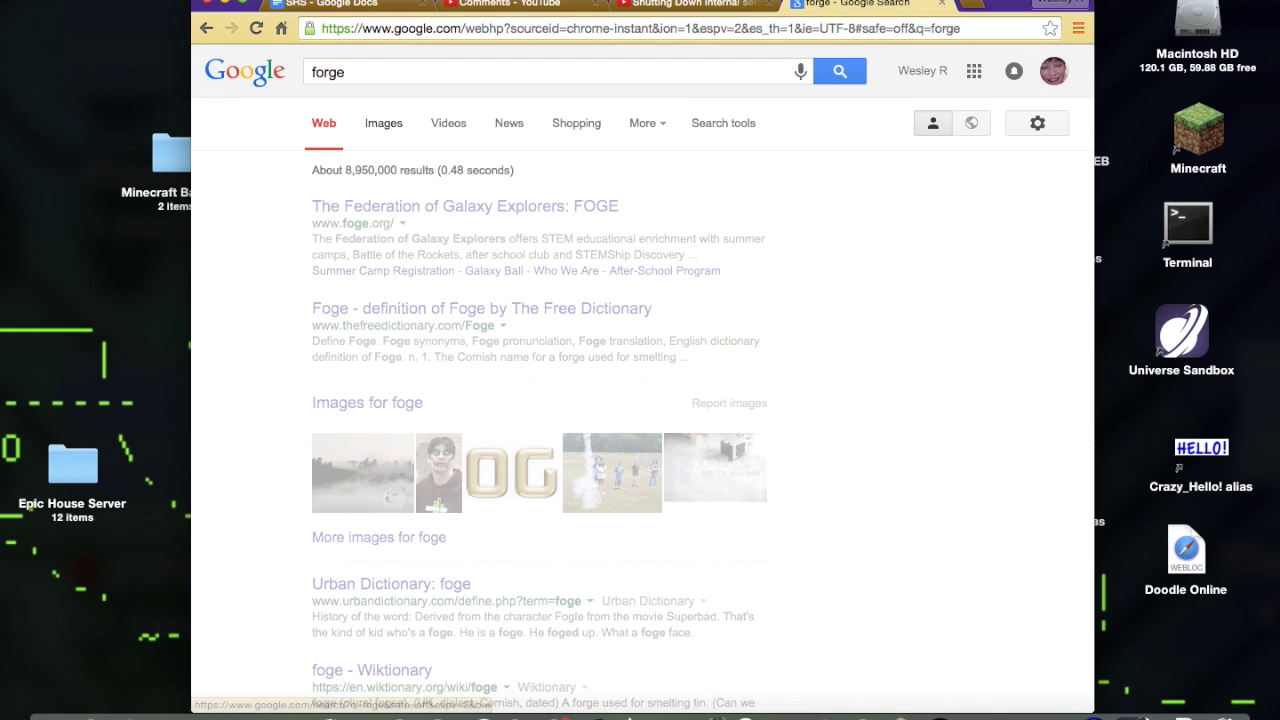
- Open the Forge files site, then browse Minecraft Backups > World Backups > Example World in Finder
left_click(386, 207)
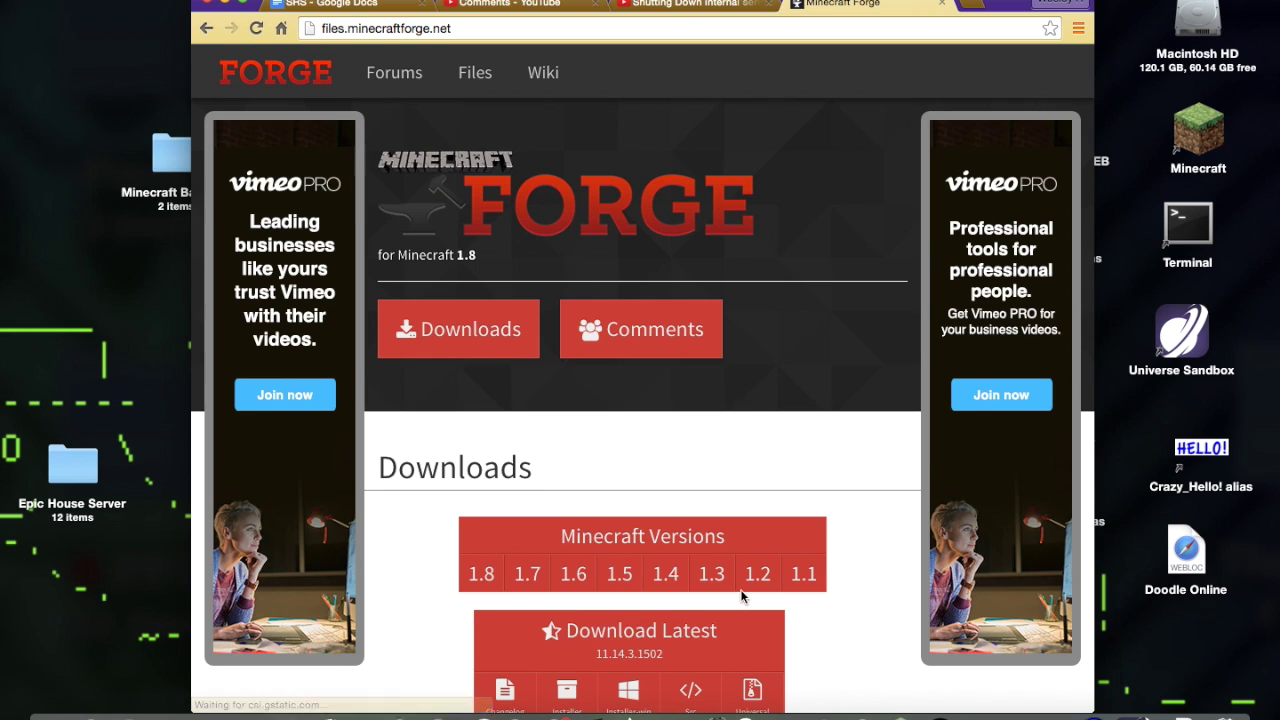
scroll(740, 598, "down", 1)
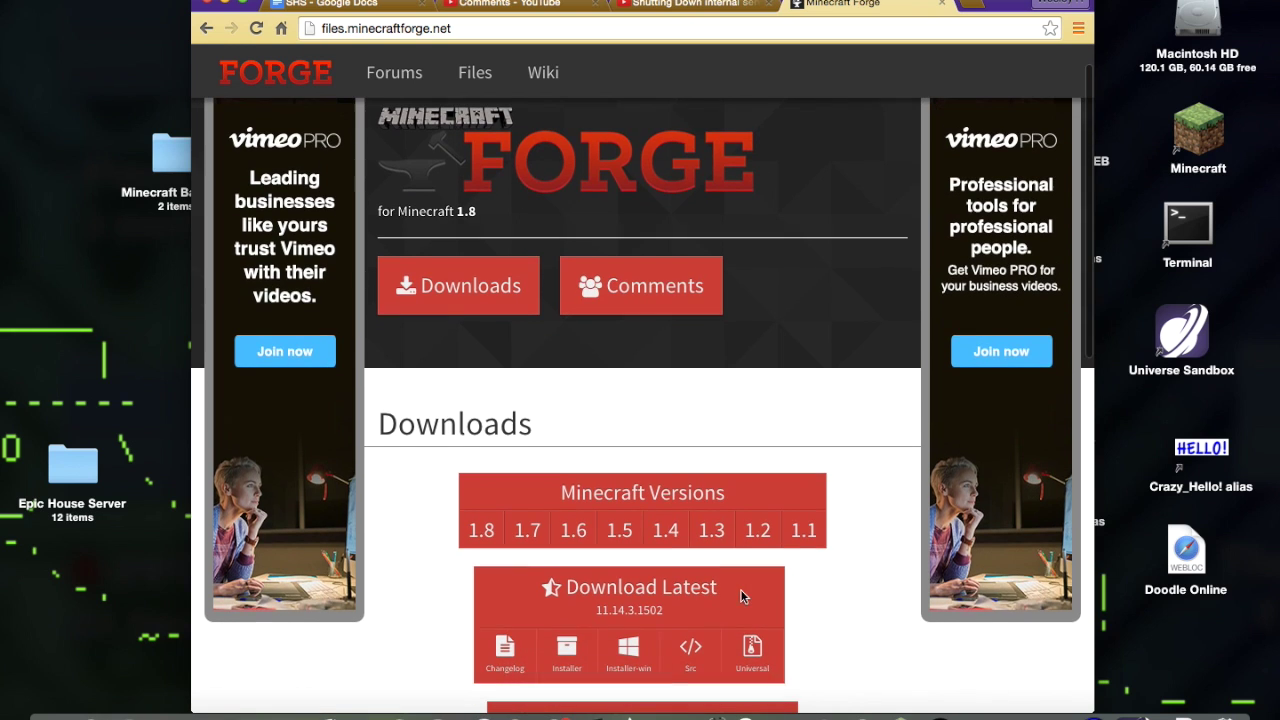
double_click(183, 162)
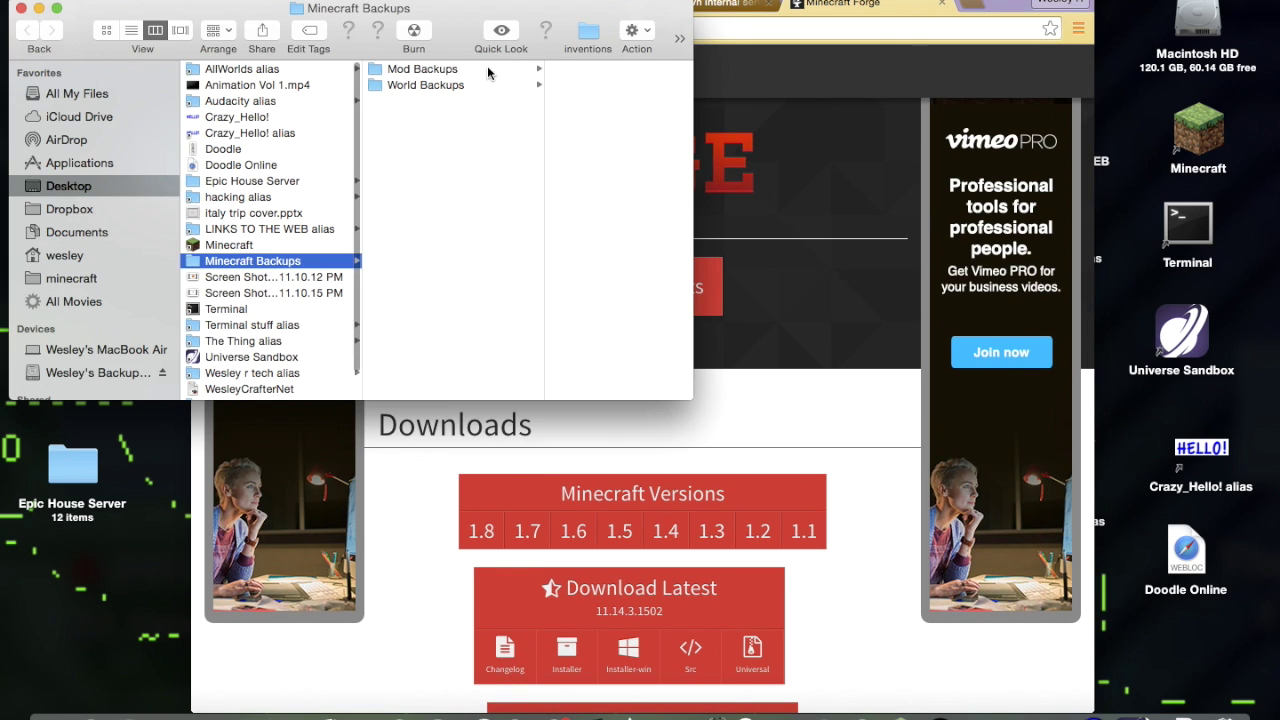
left_click(490, 87)
left_click(536, 72)
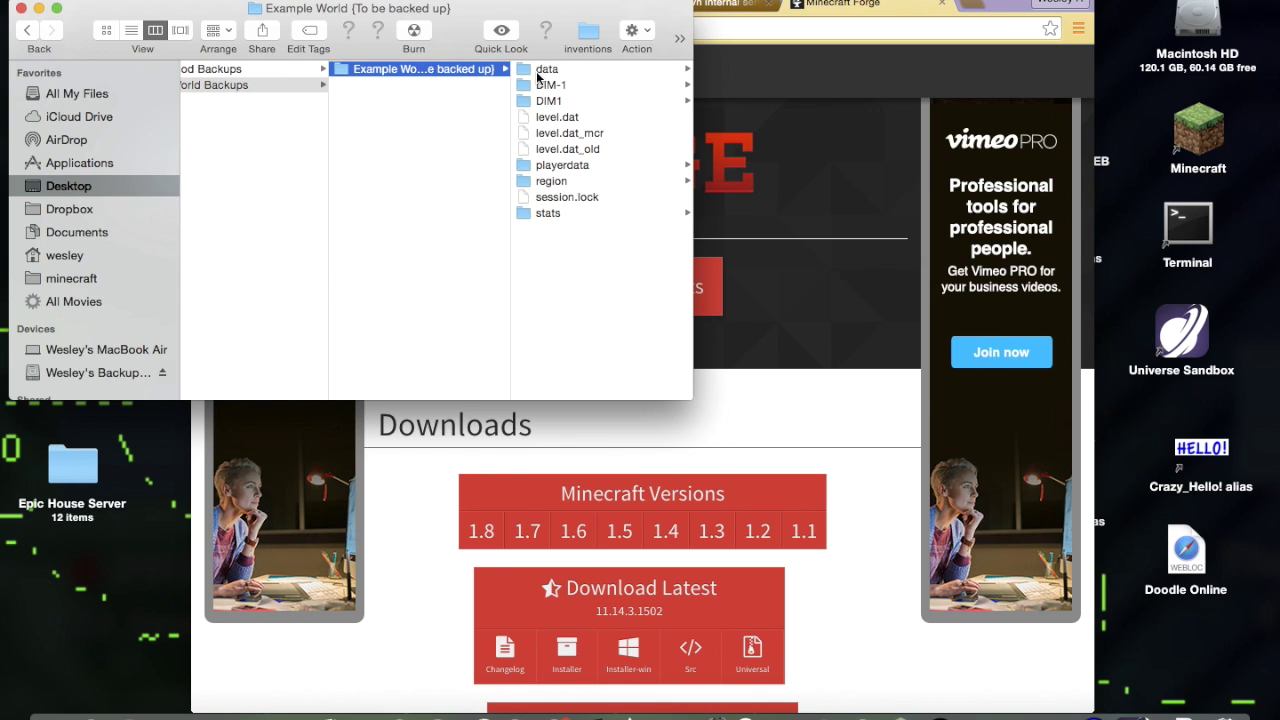
- Return to the Forge page and open the Minecraft 1.7.10 downloads
left_click(803, 276)
mouse_move(523, 533)
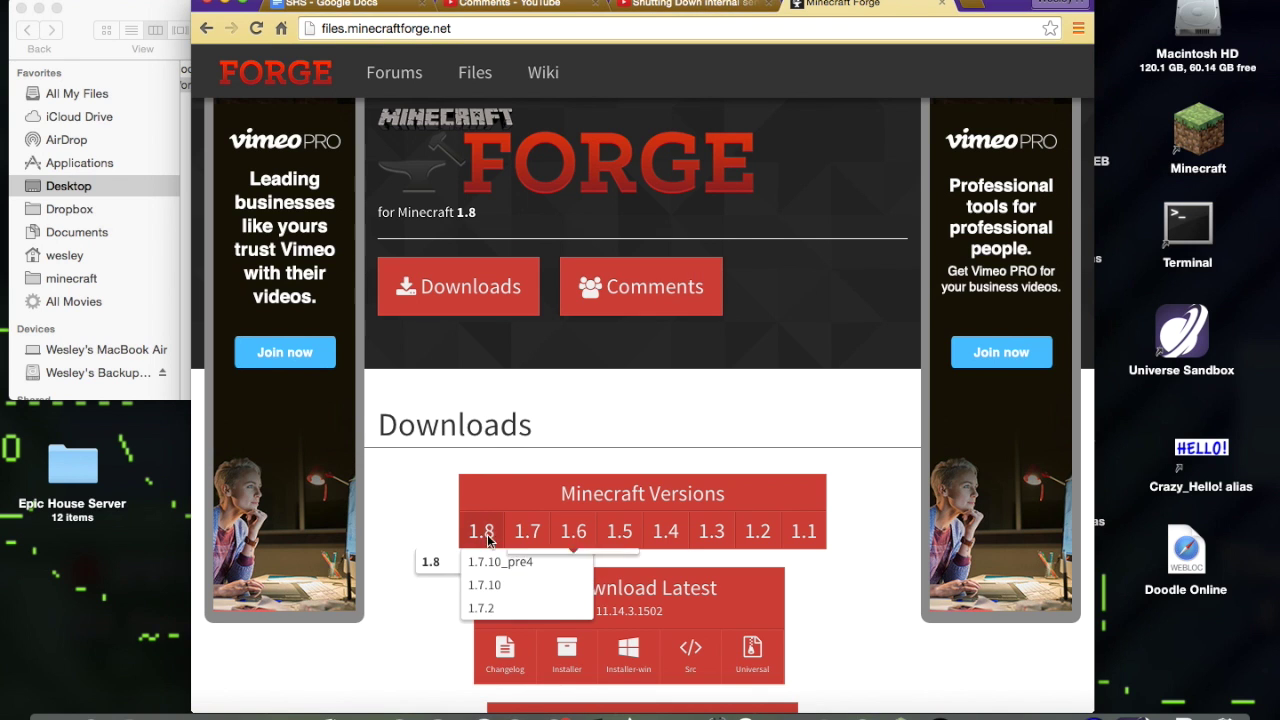
left_click(506, 585)
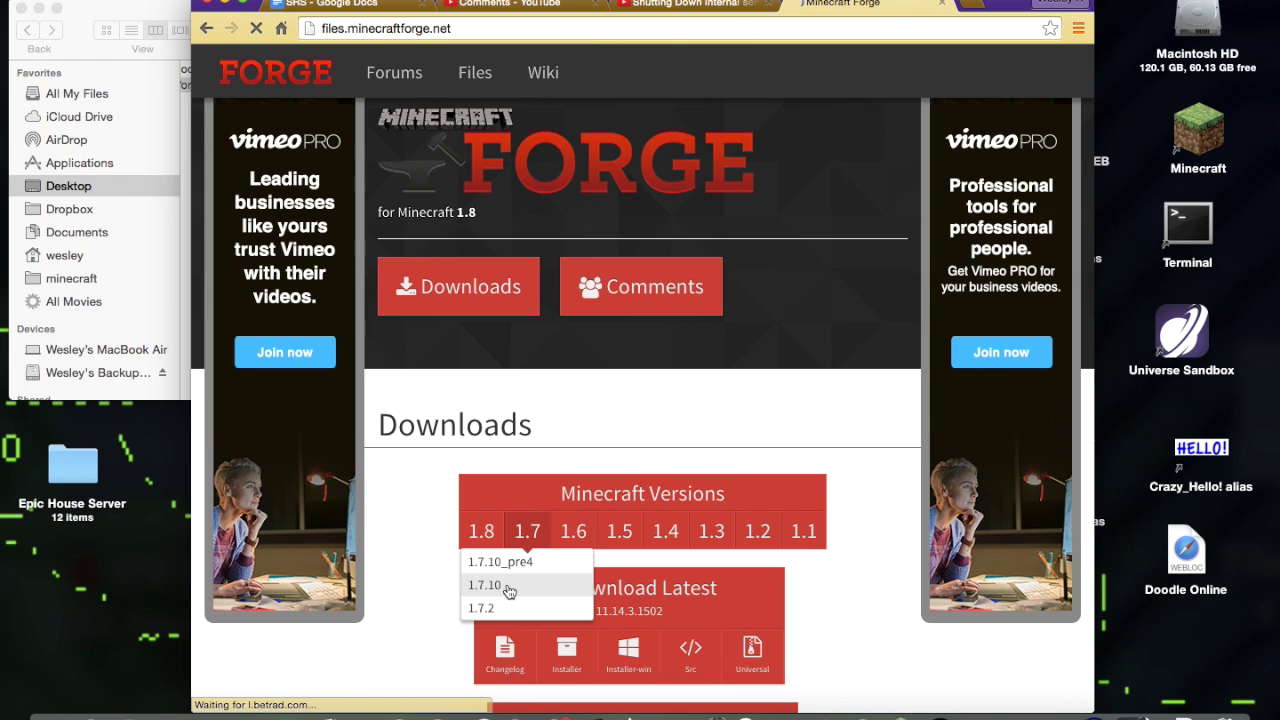
scroll(508, 588, "down", 5)
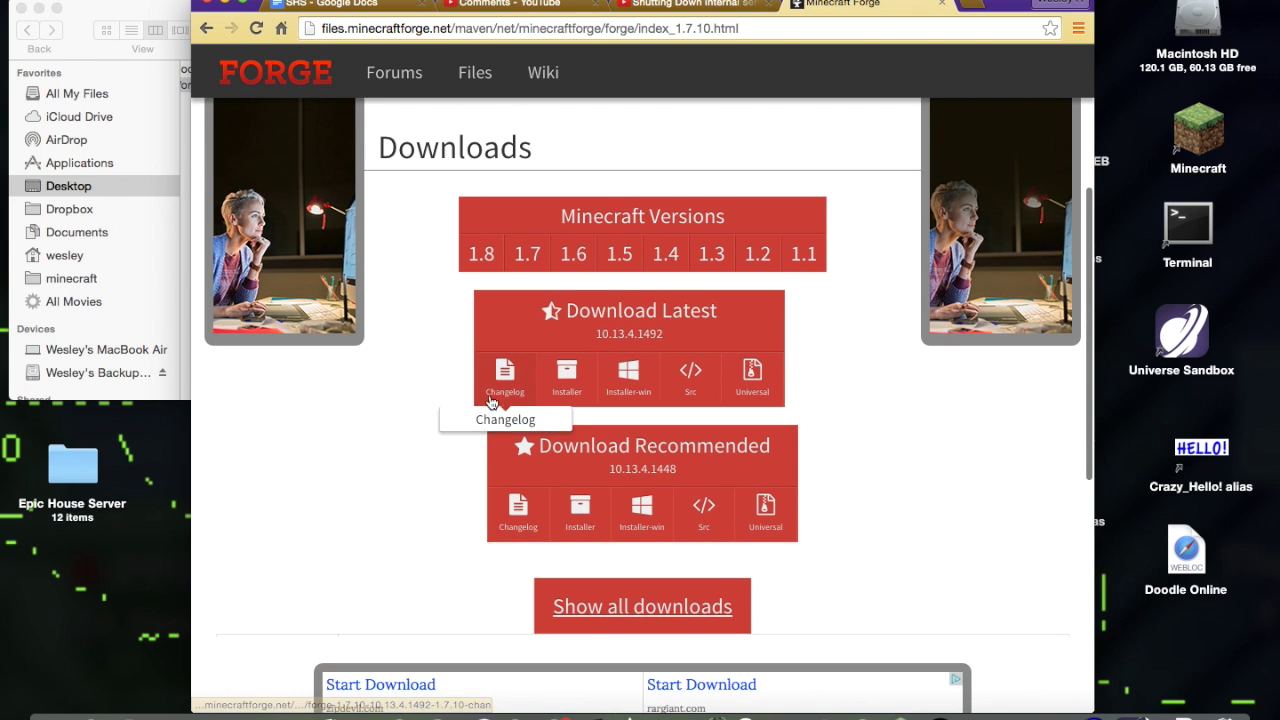
mouse_move(527, 254)
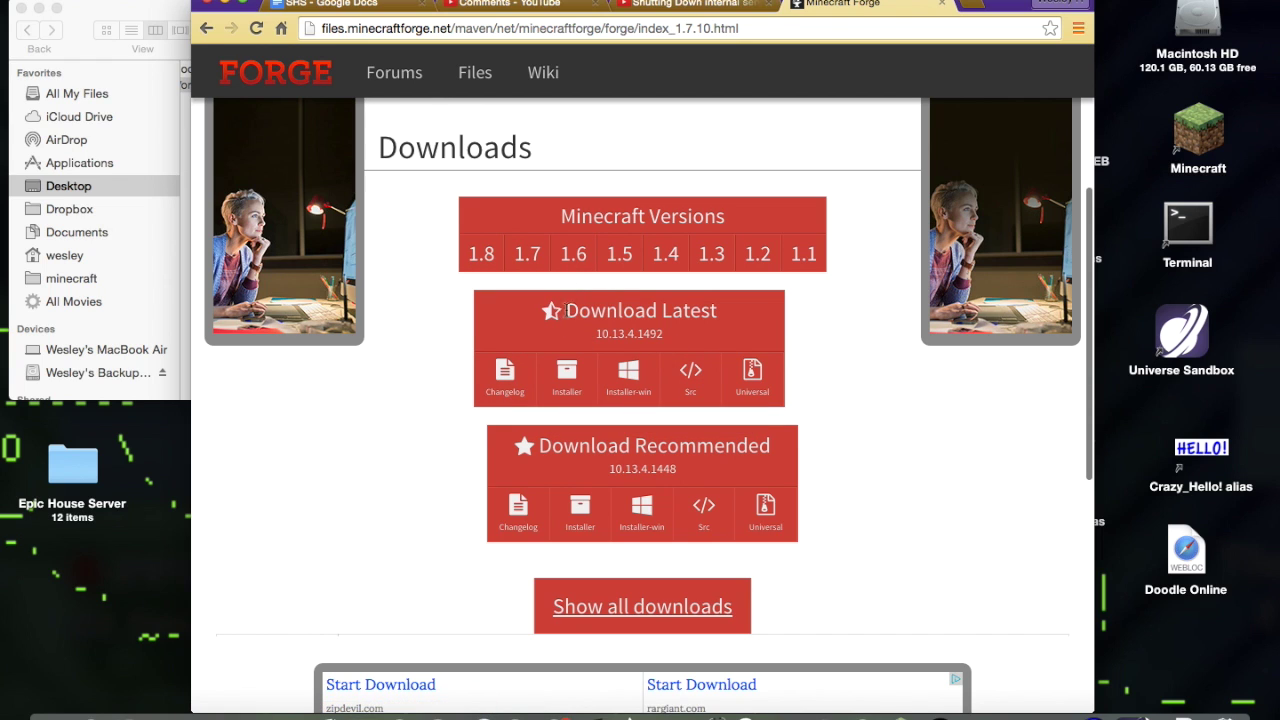
- Highlight the Download Latest and Download Recommended headings, then minimize Chrome and select World Backups
left_click_drag(569, 314, 718, 322)
left_click_drag(540, 446, 785, 447)
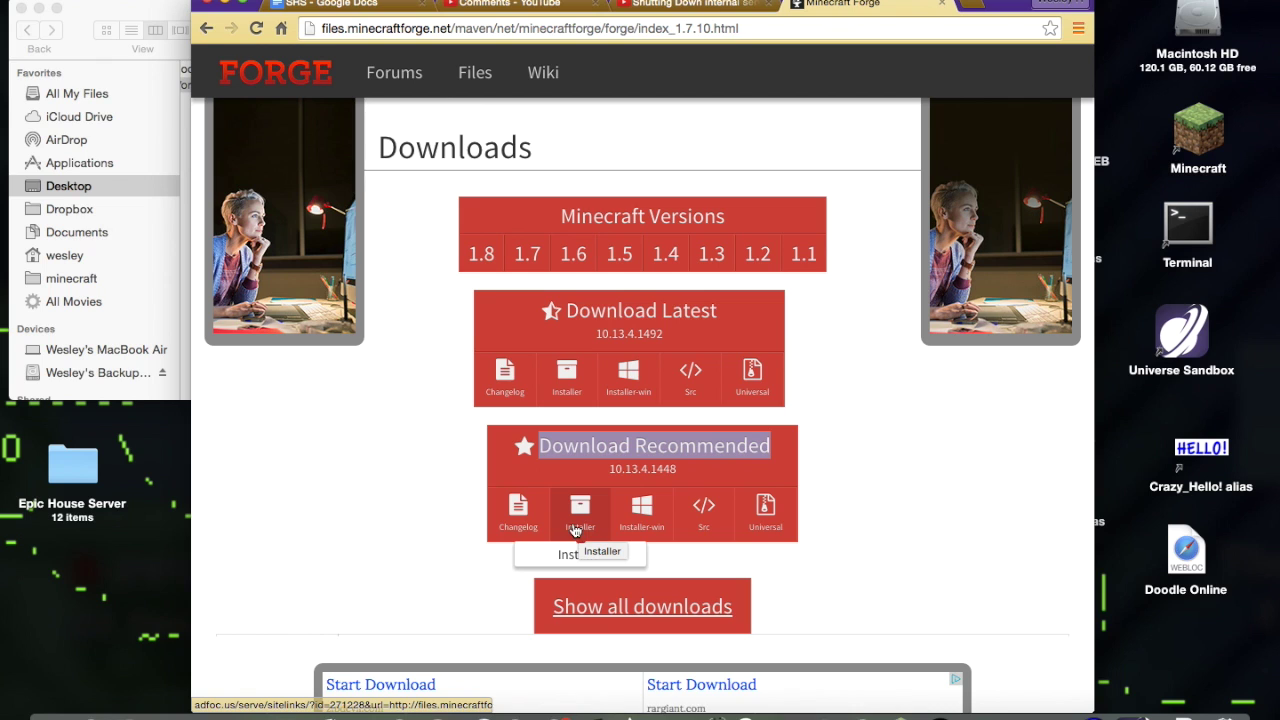
left_click(640, 445)
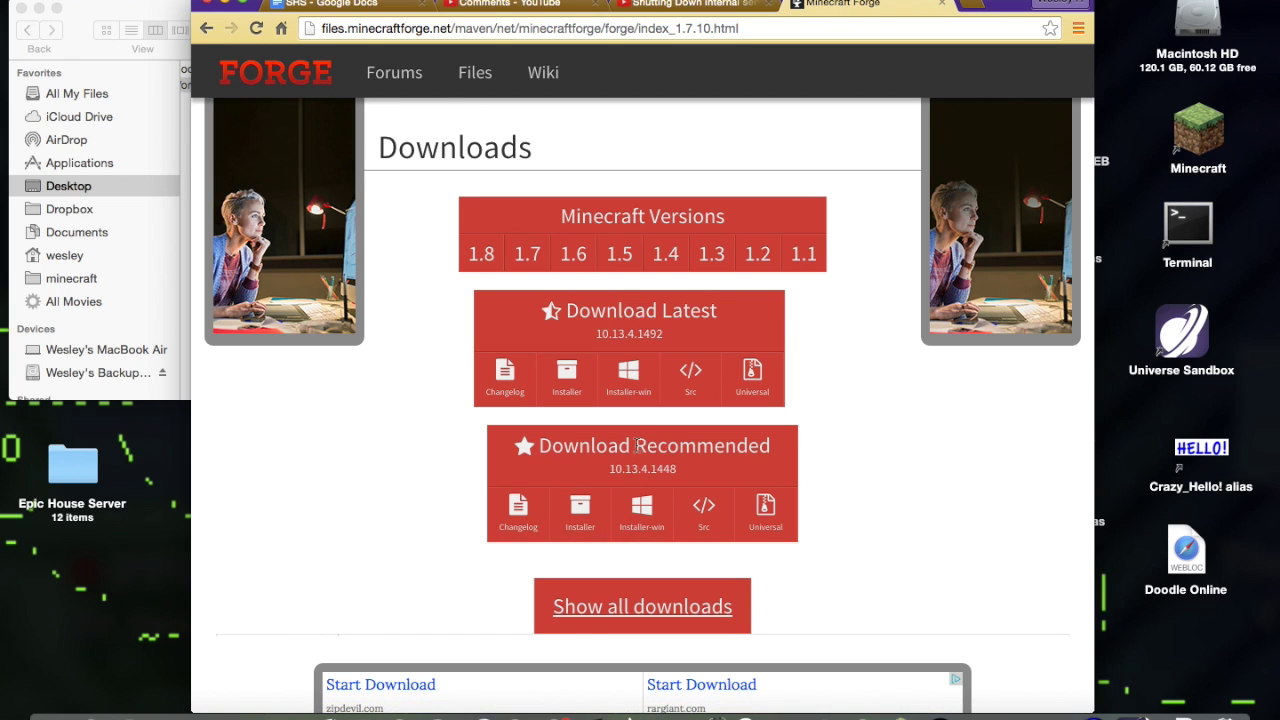
left_click_drag(636, 445, 774, 447)
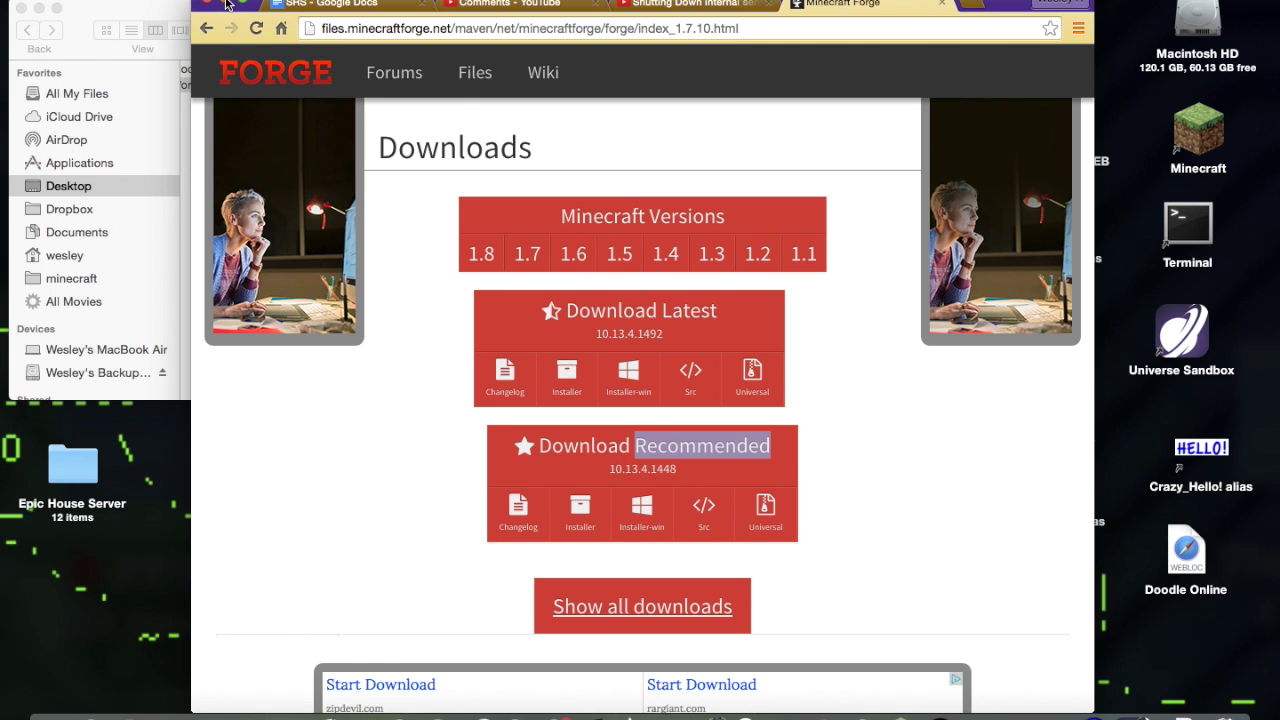
left_click(224, 5)
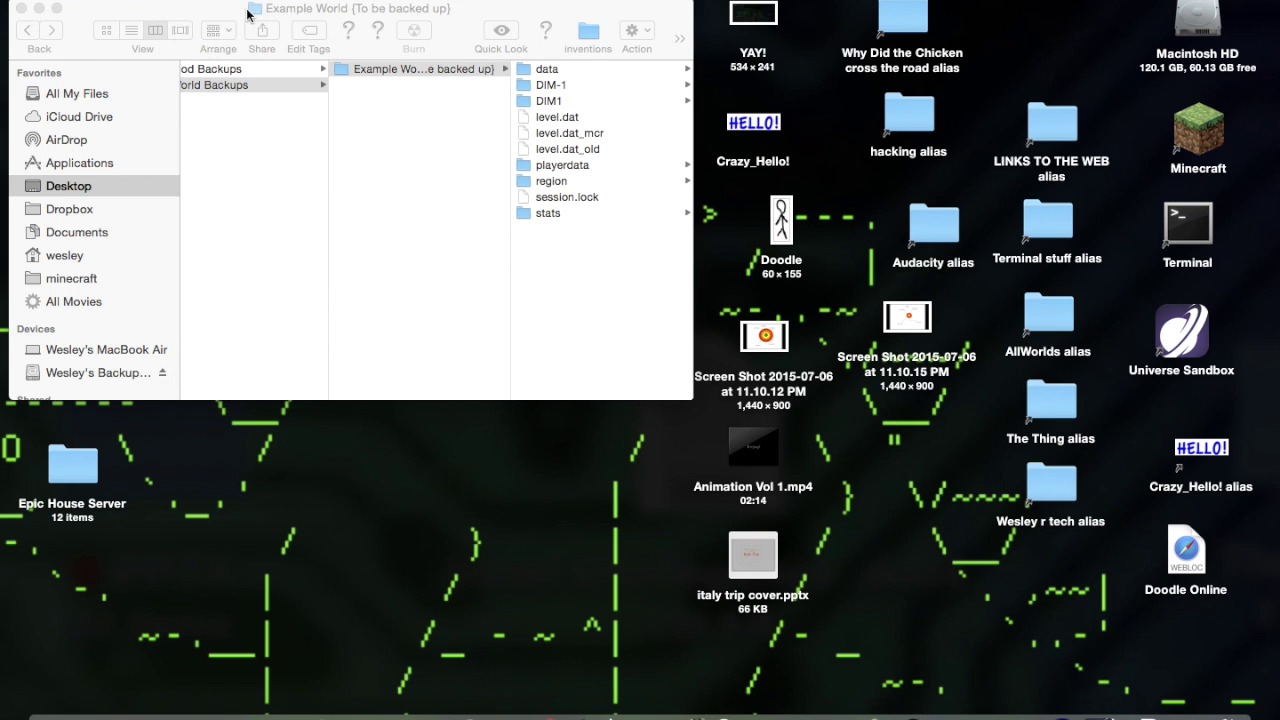
left_click(424, 195)
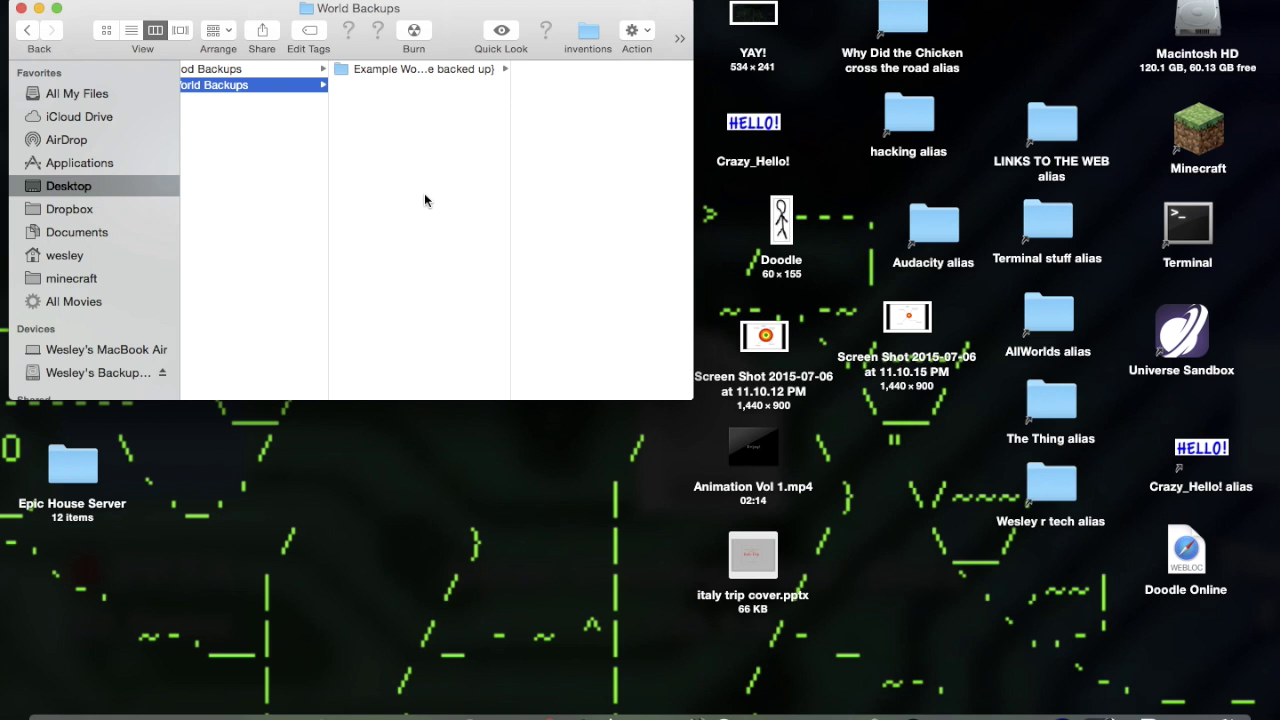
- Show the Example World backup's contents, then launch Minecraft from its desktop icon
left_click(445, 70)
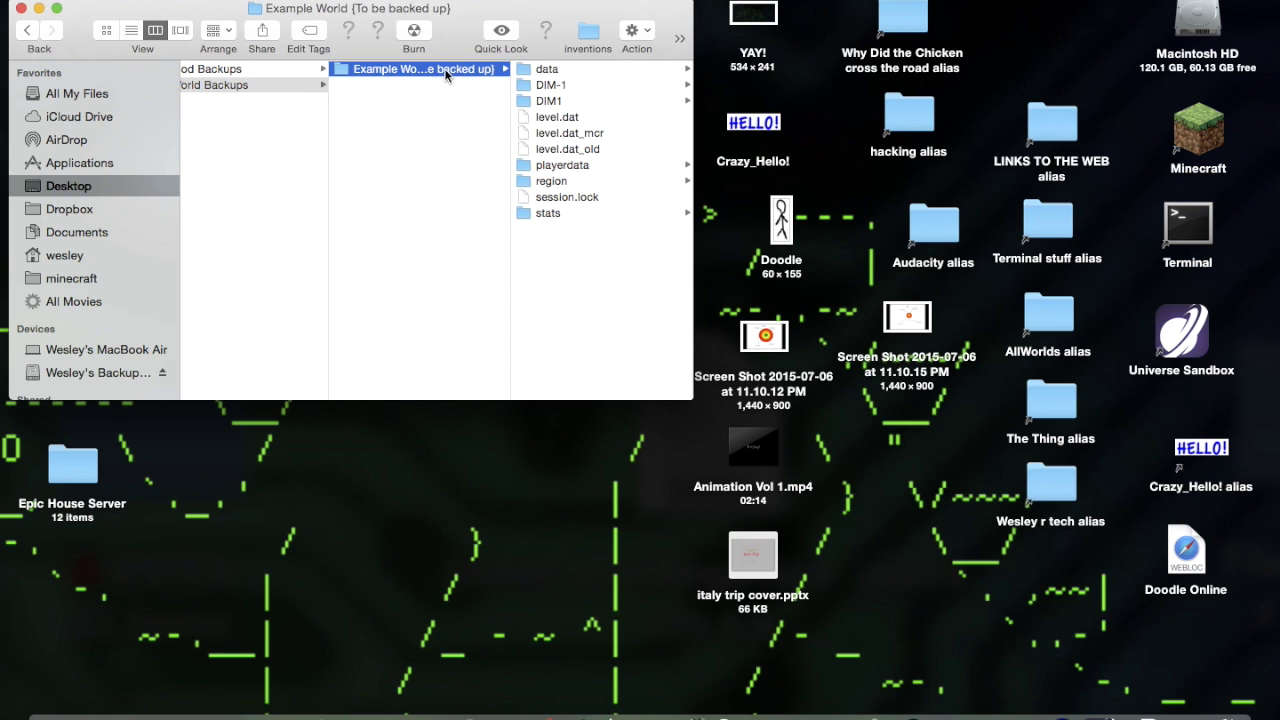
left_click(1190, 714)
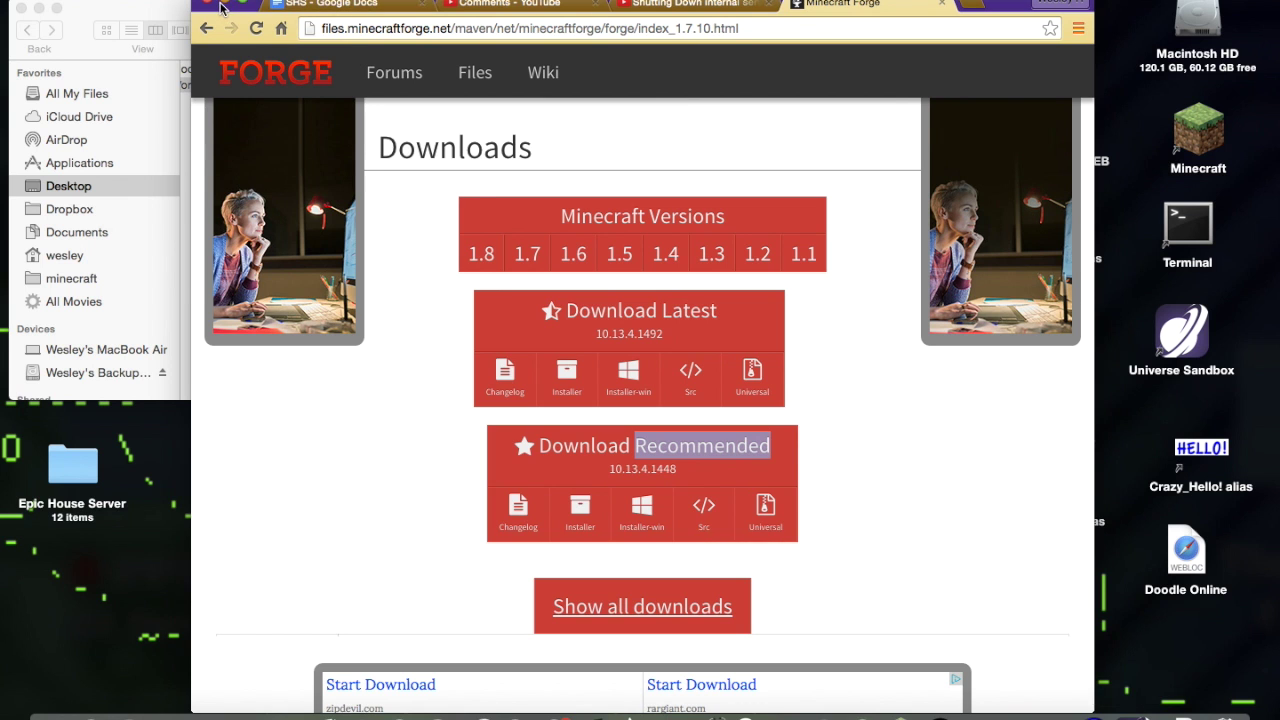
left_click(225, 4)
double_click(1225, 150)
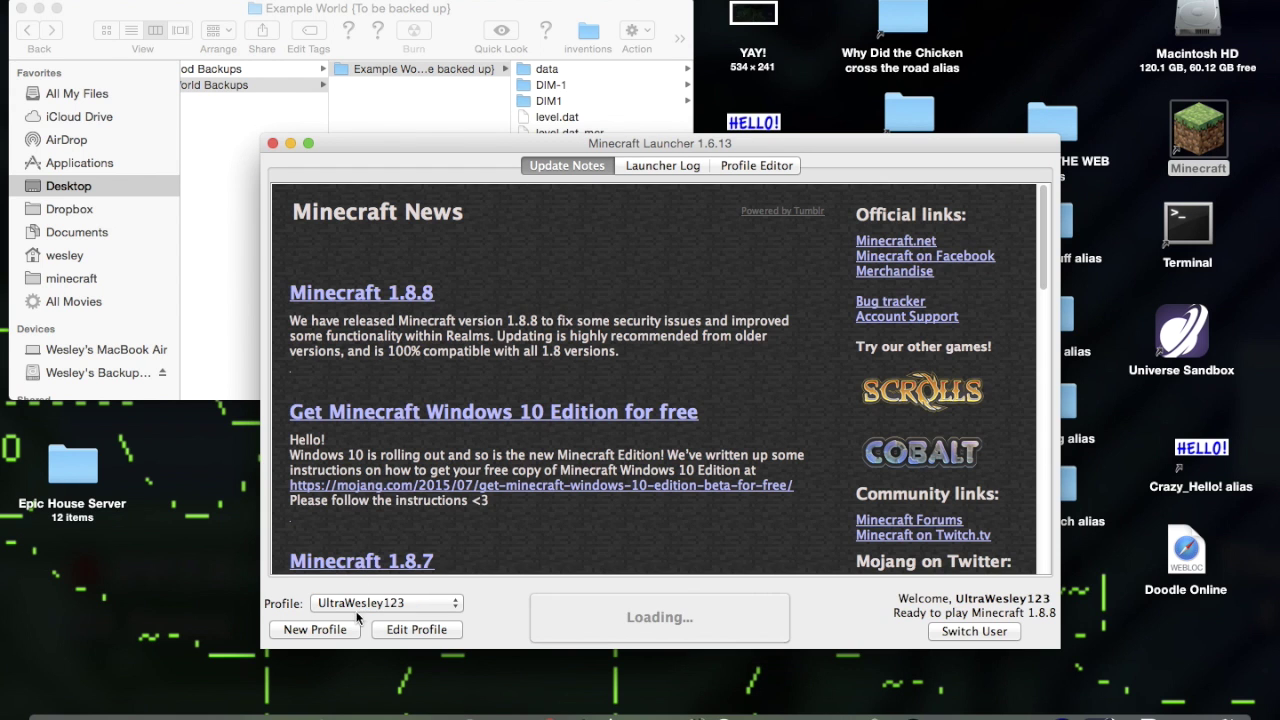
- Review the Profile list, keep the personal profile selected, and close the launcher
left_click(359, 603)
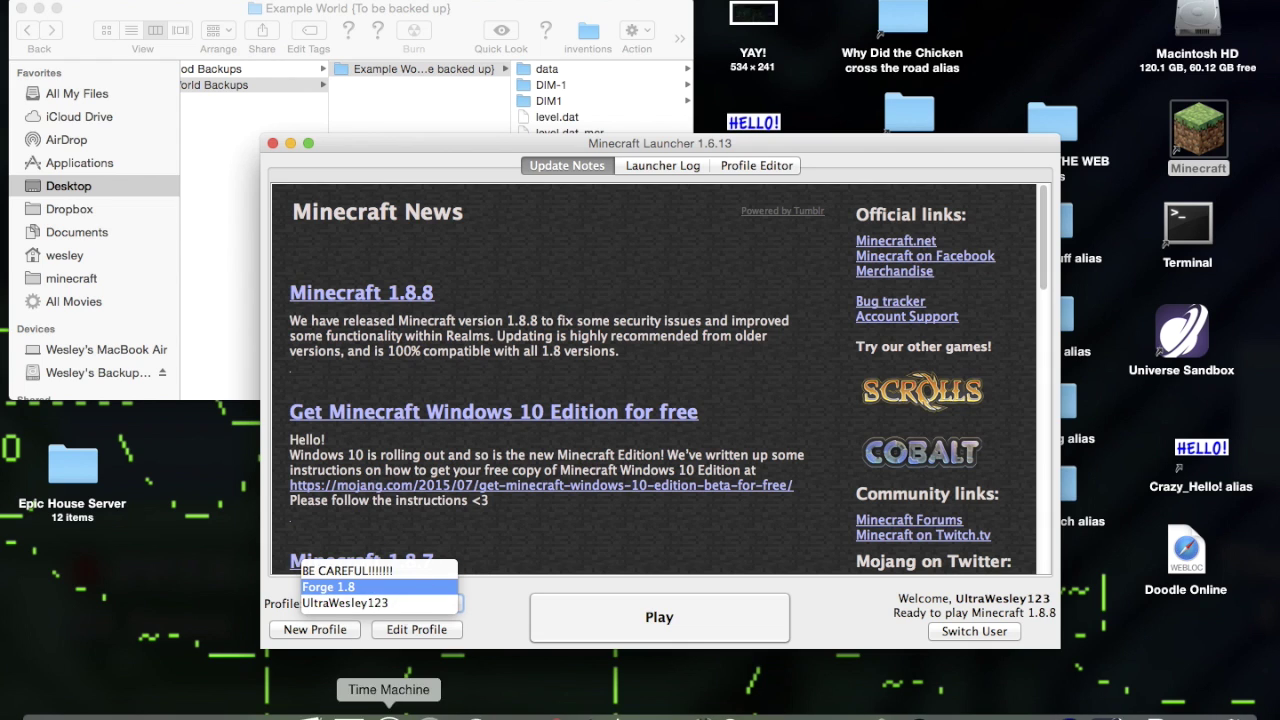
left_click(494, 605)
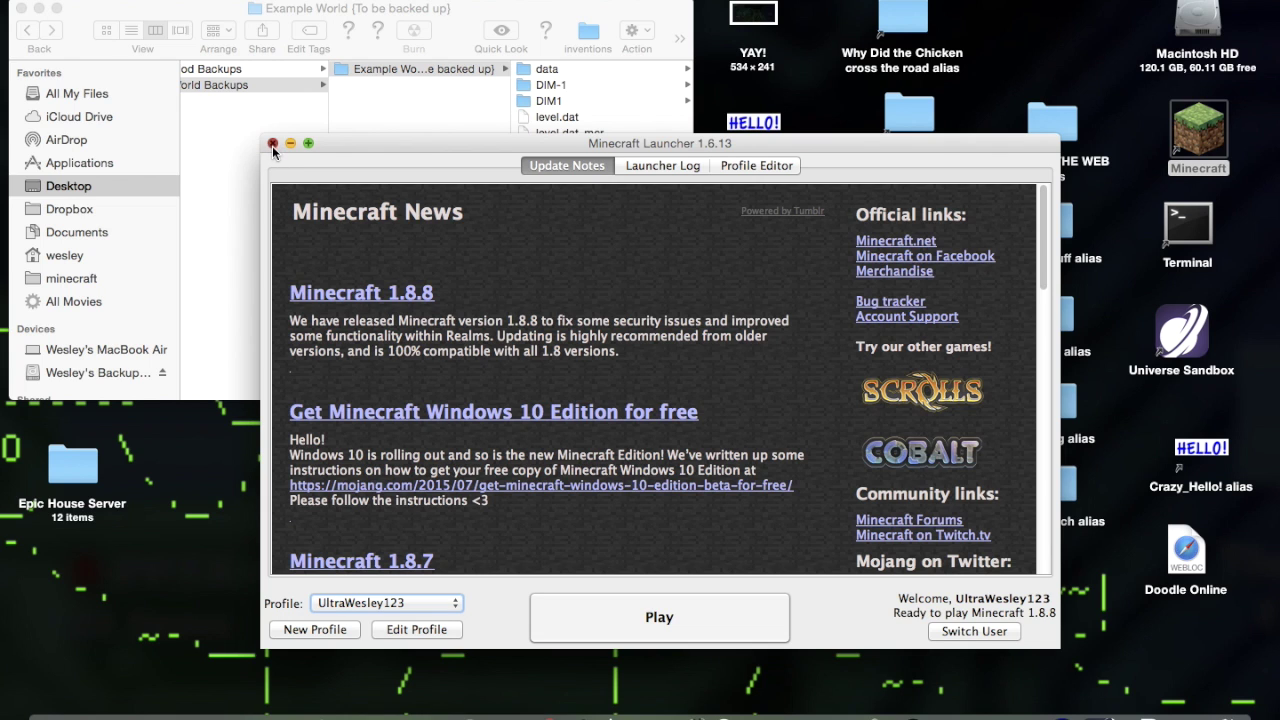
left_click(272, 146)
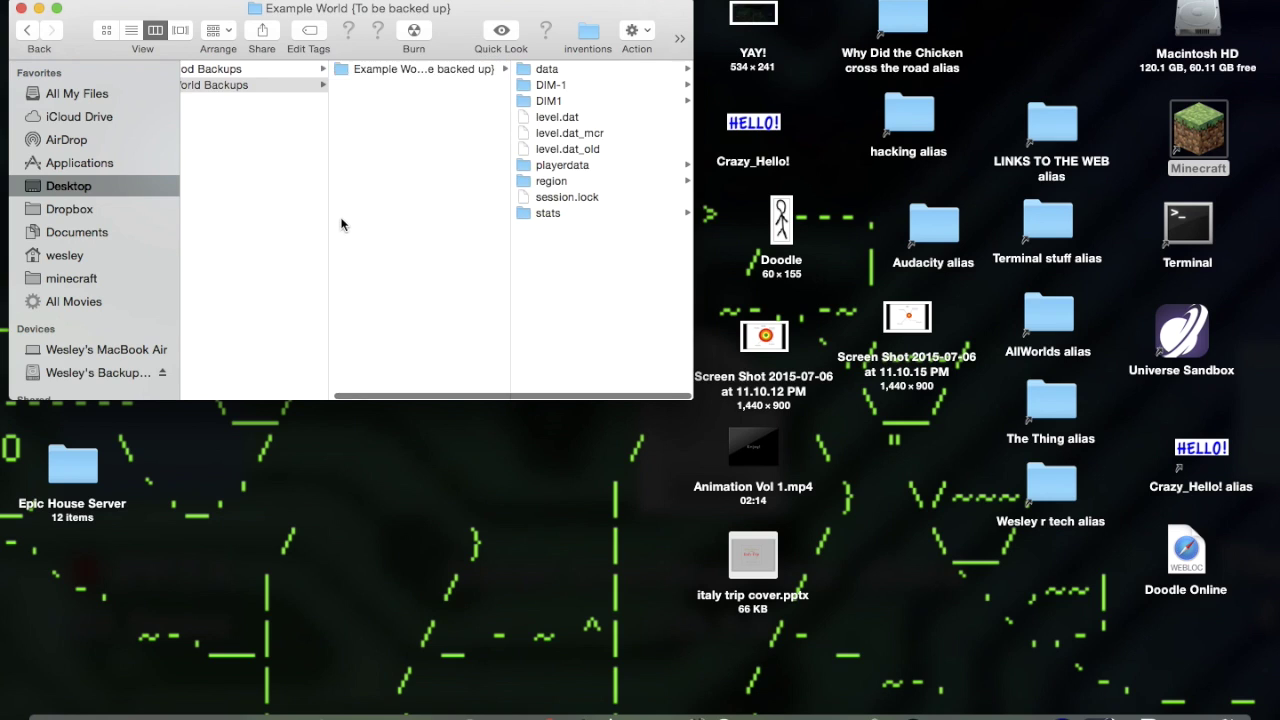
- Open the minecraft folder from Macintosh HD and compare its saves with the Example World backup
left_click(350, 247)
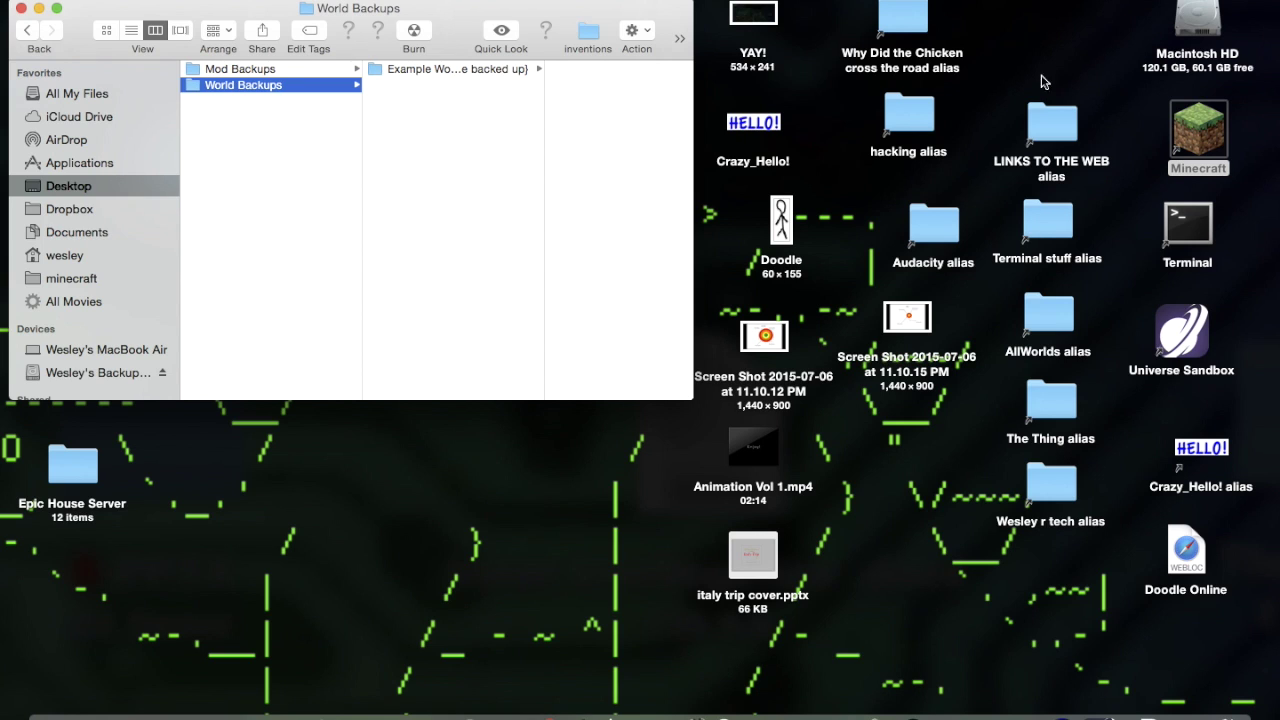
double_click(1198, 25)
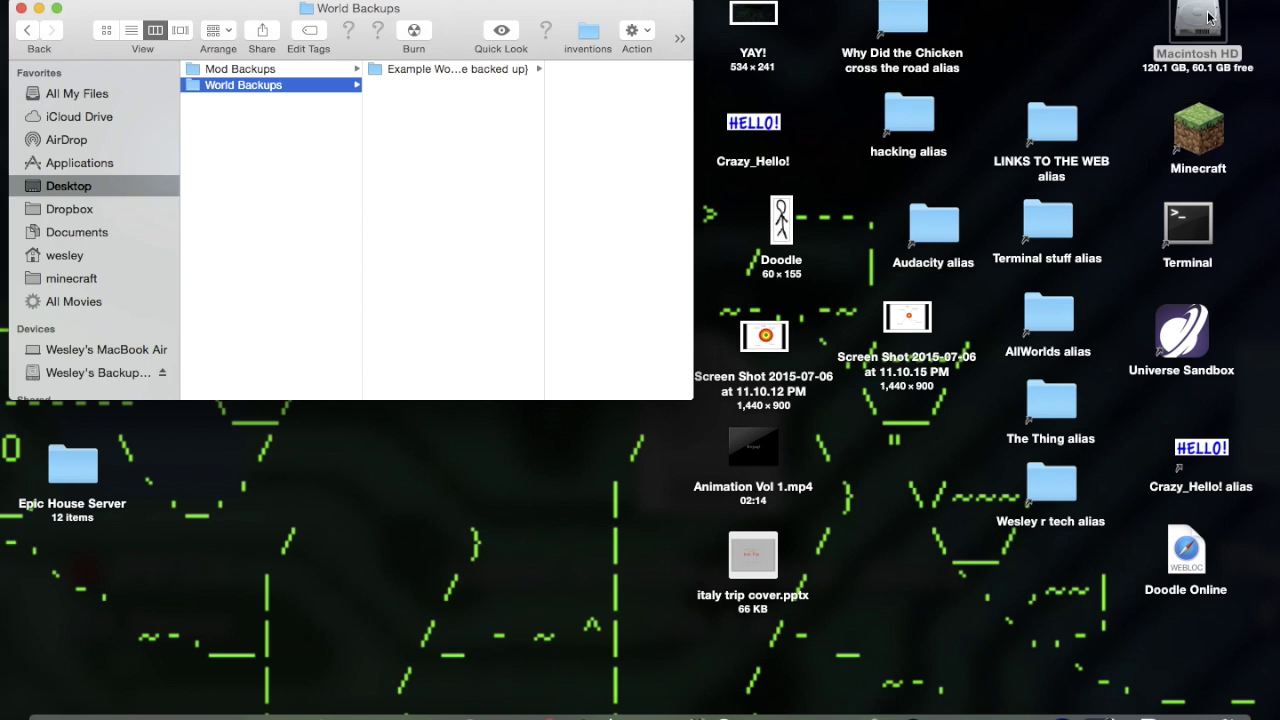
left_click(684, 265)
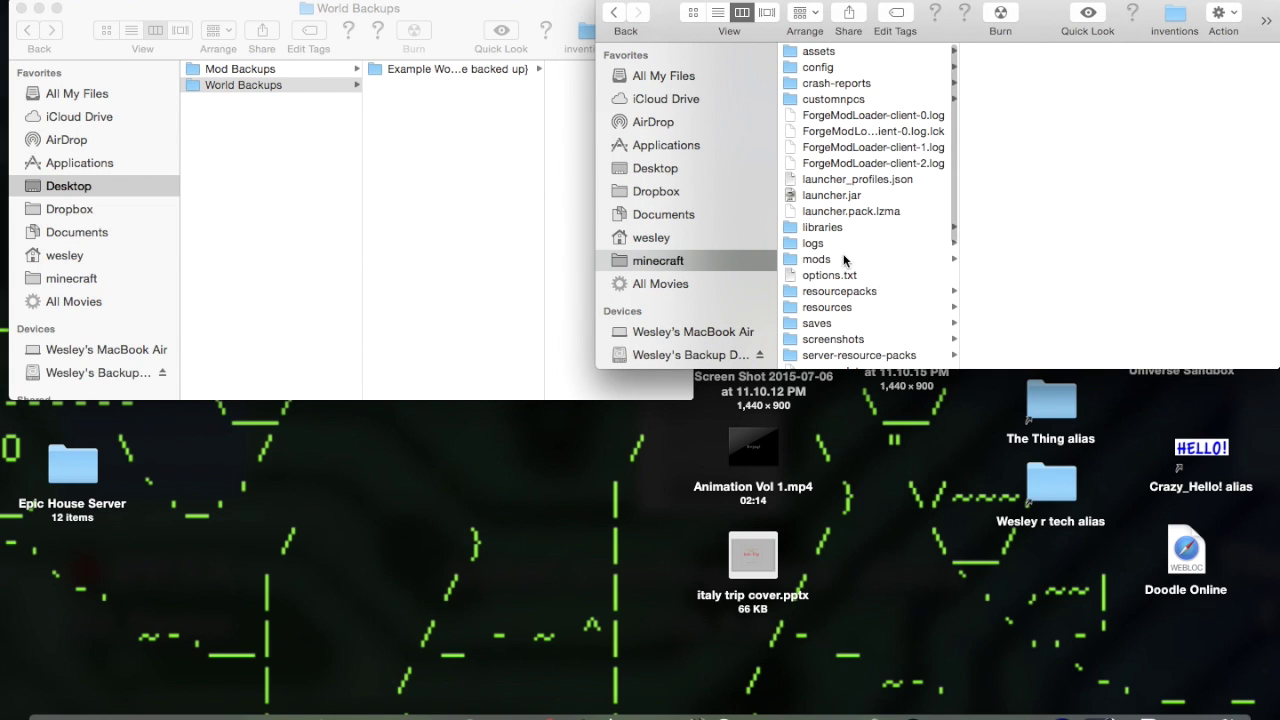
left_click(860, 323)
left_click(430, 65)
left_click(432, 66)
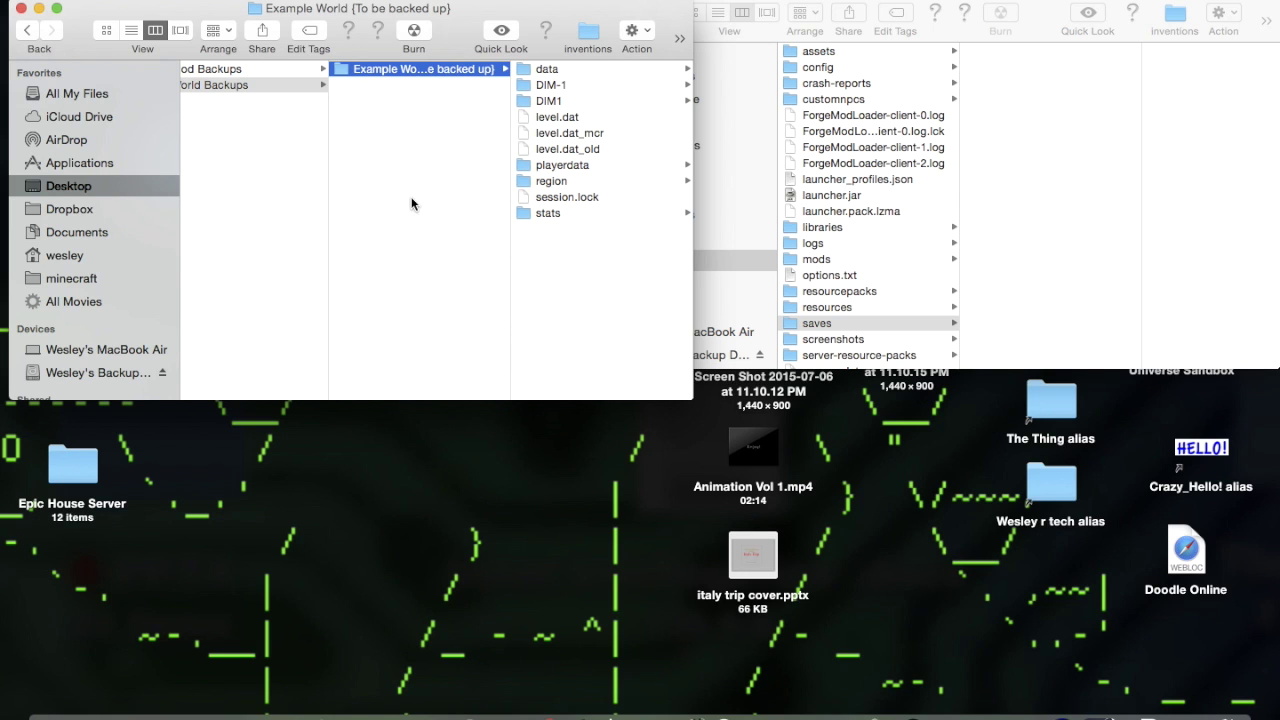
scroll(354, 150, "left", 3)
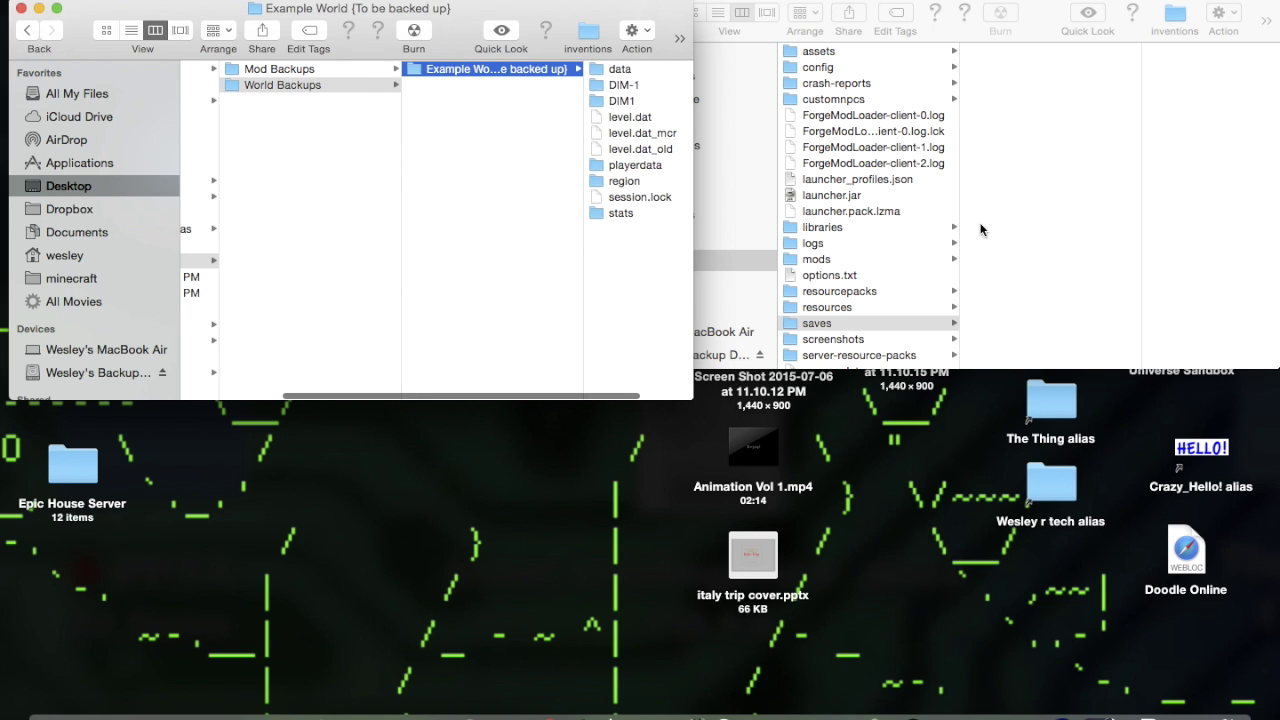
- Compare Mod Backups with the minecraft mods folder's 1.7.10 folder, then close both windows
left_click(1035, 226)
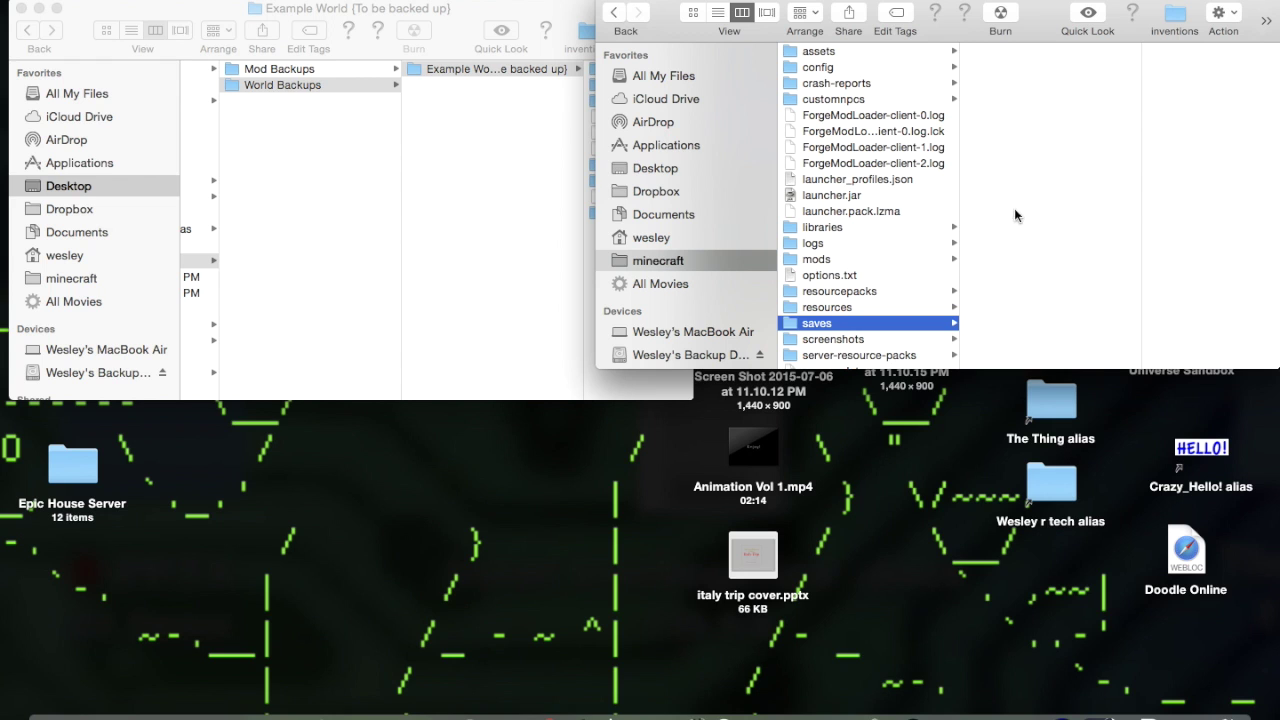
left_click(408, 128)
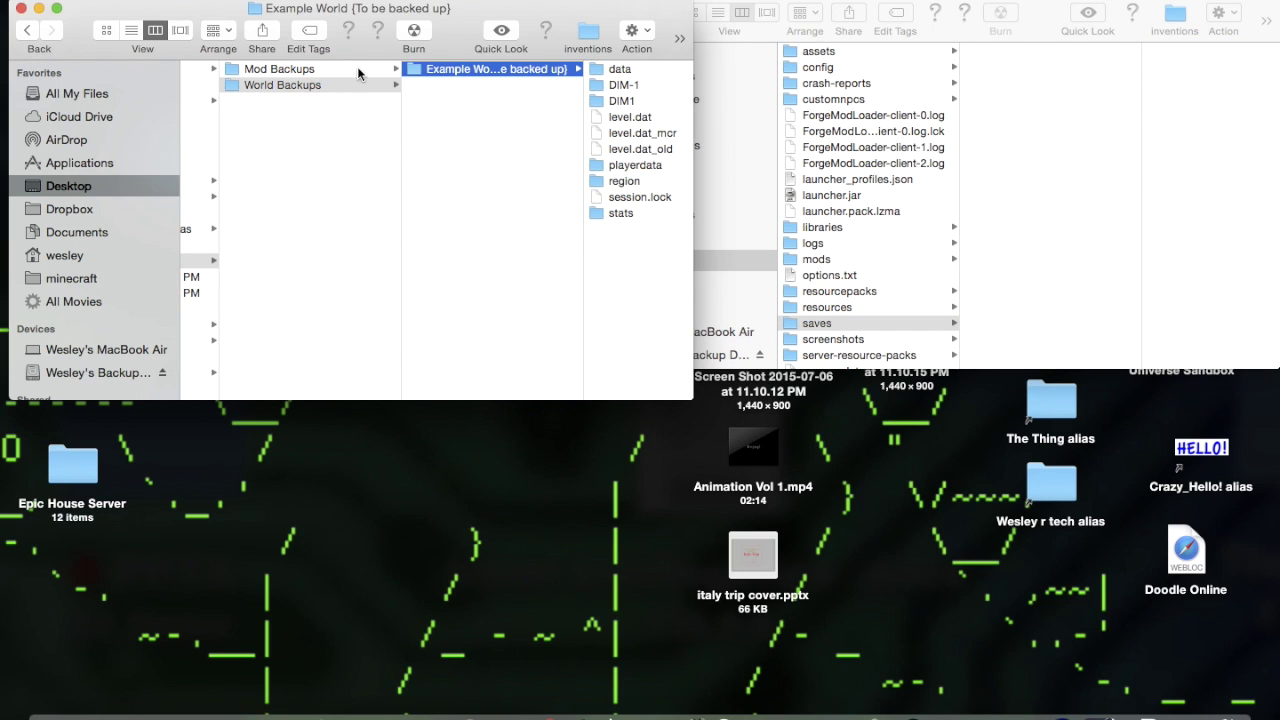
left_click(357, 68)
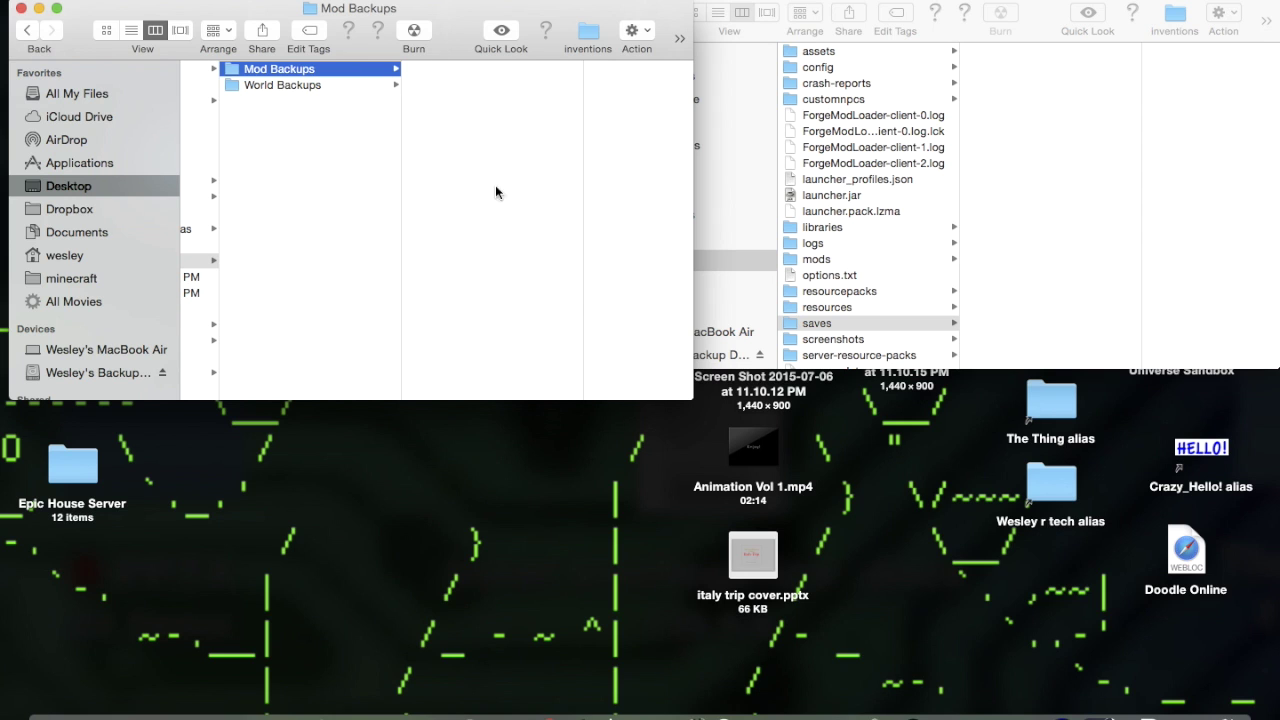
left_click(893, 262)
left_click(893, 262)
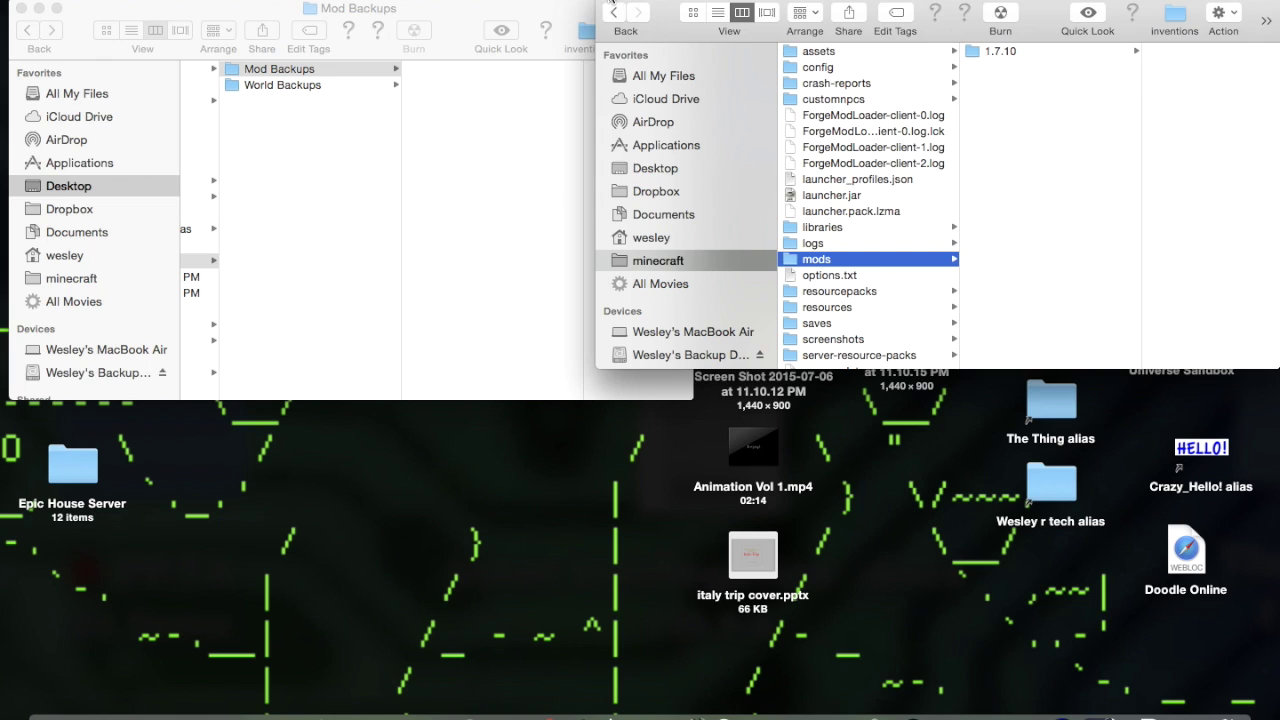
key("super+w")
left_click(23, 9)
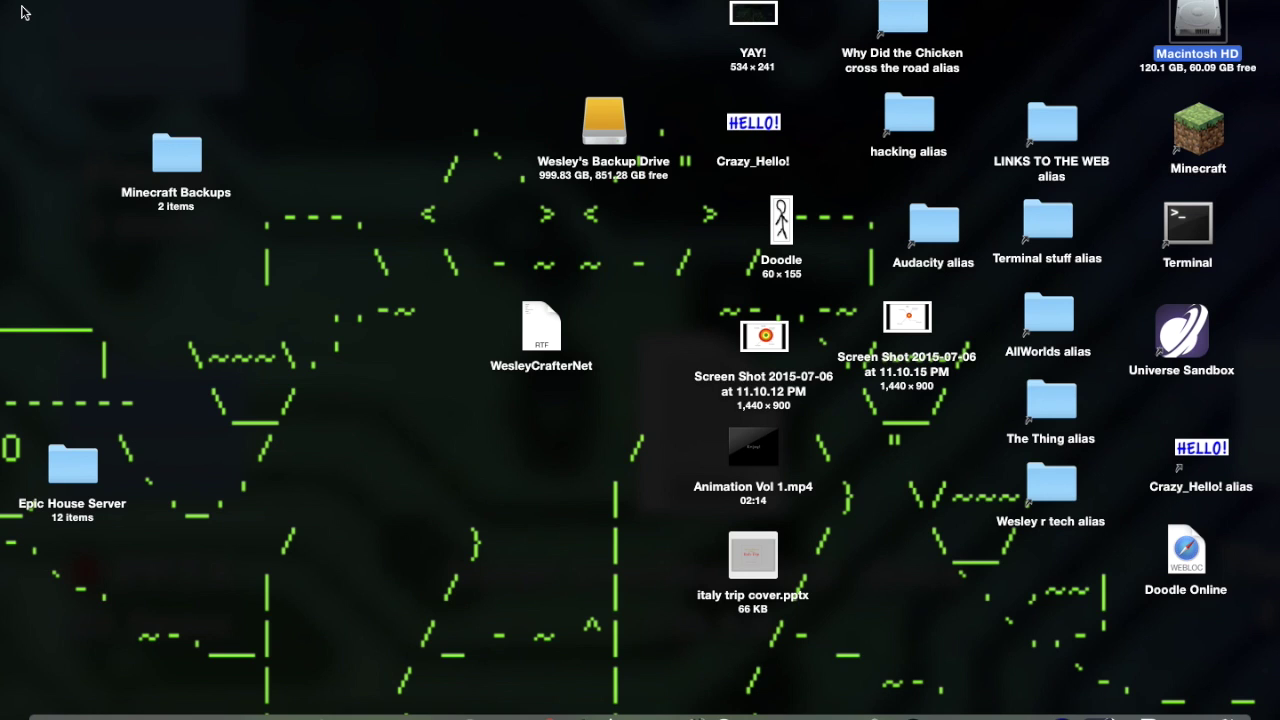
left_click_drag(277, 229, 605, 412)
left_click(656, 518)
left_click(605, 413)
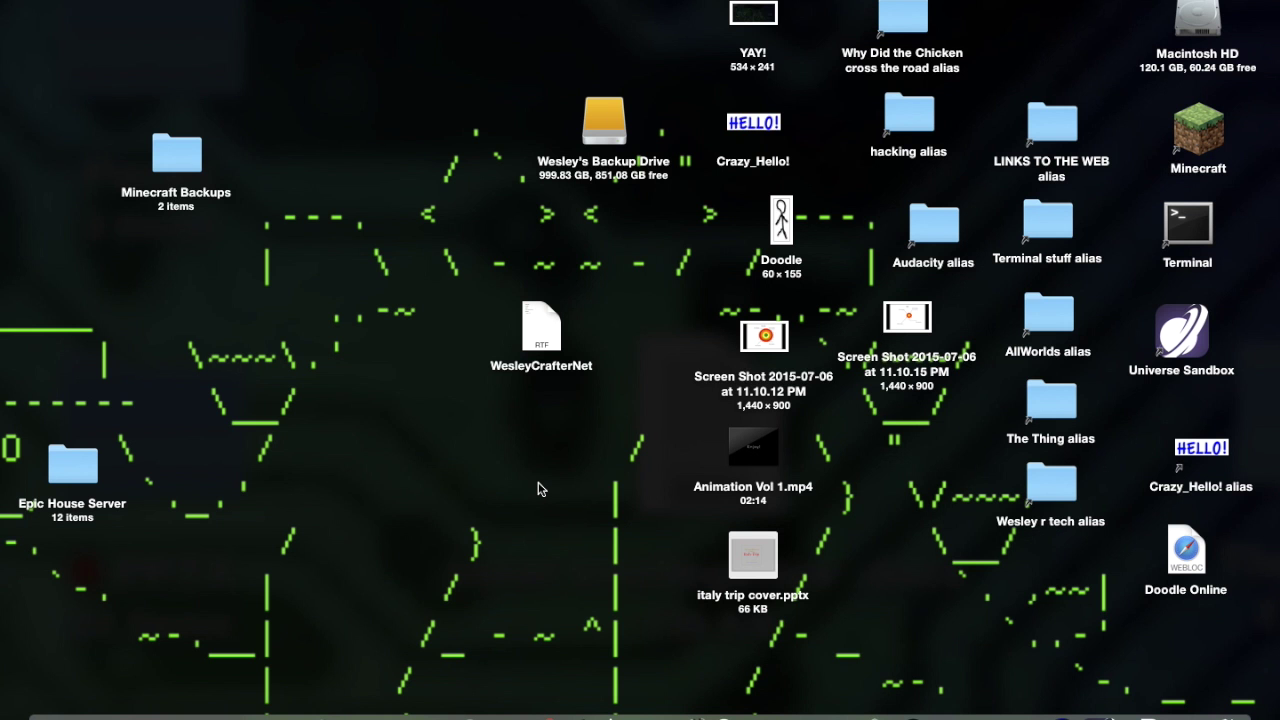
mouse_move(445, 470)
left_mouse_down()
mouse_move(857, 629)
mouse_move(587, 585)
mouse_move(474, 440)
mouse_move(491, 296)
mouse_move(520, 391)
mouse_move(574, 397)
mouse_move(567, 318)
mouse_move(514, 263)
mouse_move(466, 277)
mouse_move(571, 377)
mouse_move(624, 452)
mouse_move(612, 398)
left_mouse_up()
left_click(612, 398)
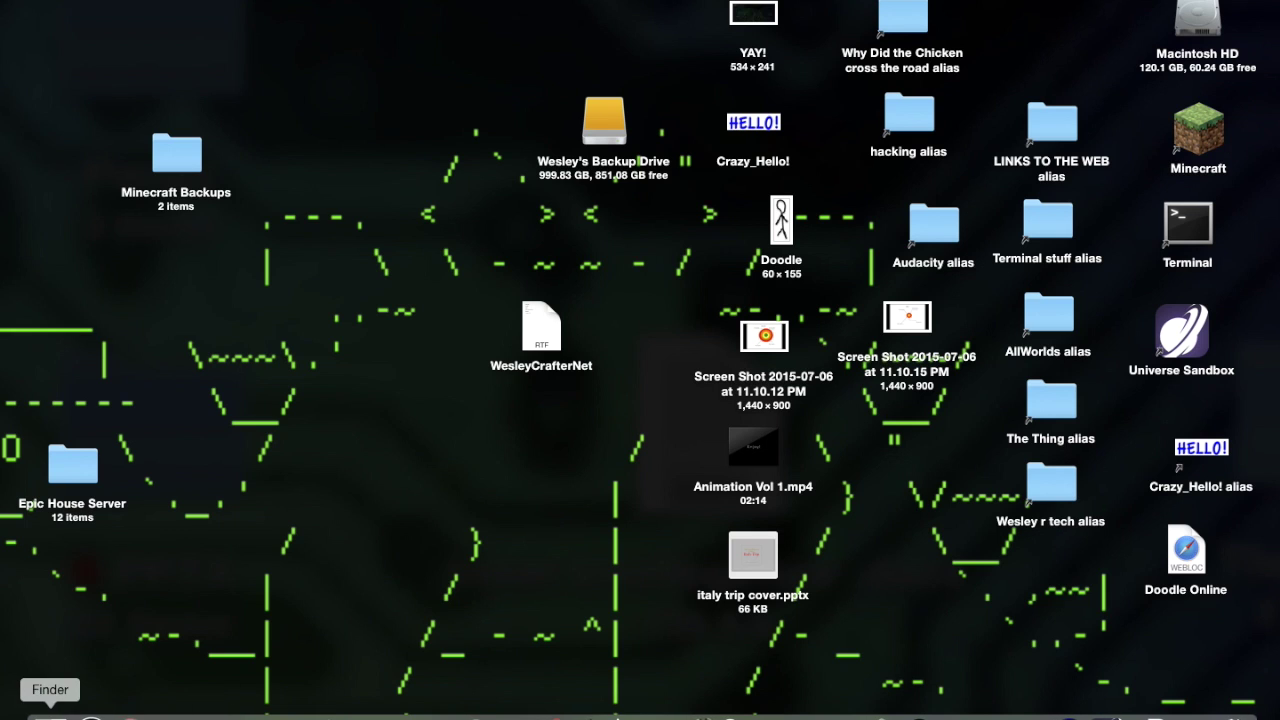
- Inspect the Minecraft app in Applications and the minecraft folder's contents, then close the window
left_click(49, 714)
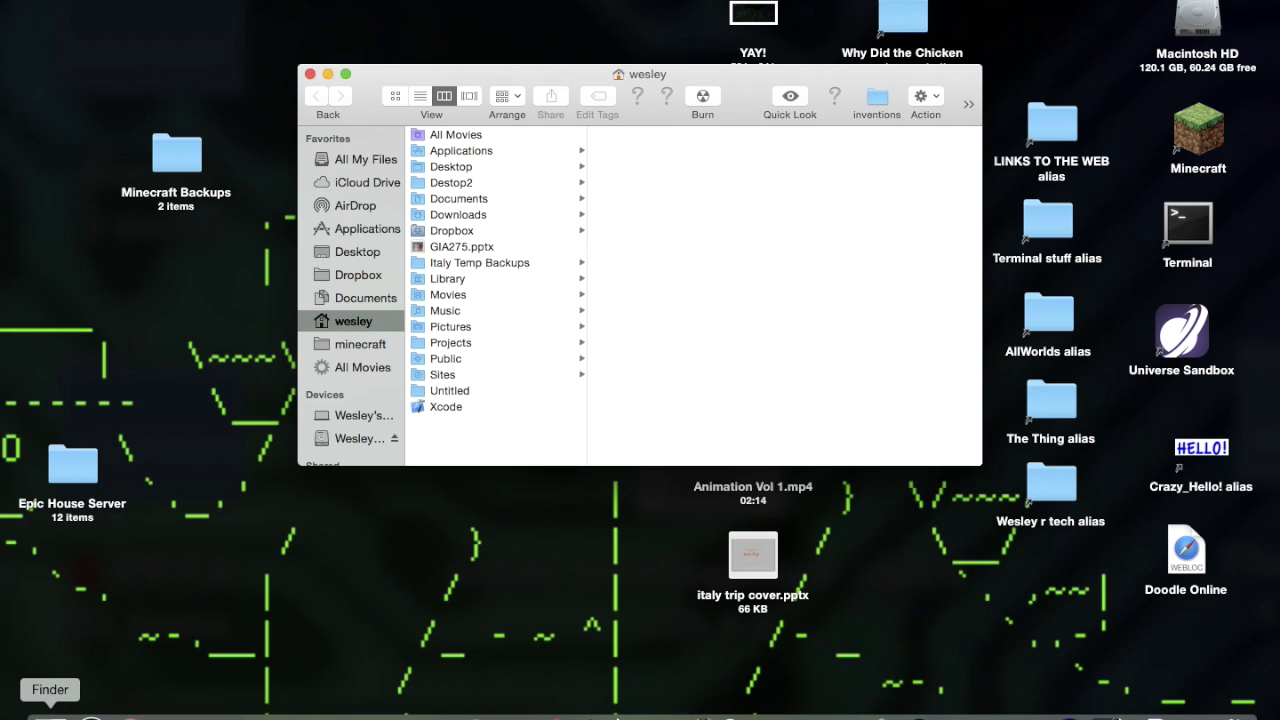
left_click(366, 230)
scroll(479, 264, "down", 5)
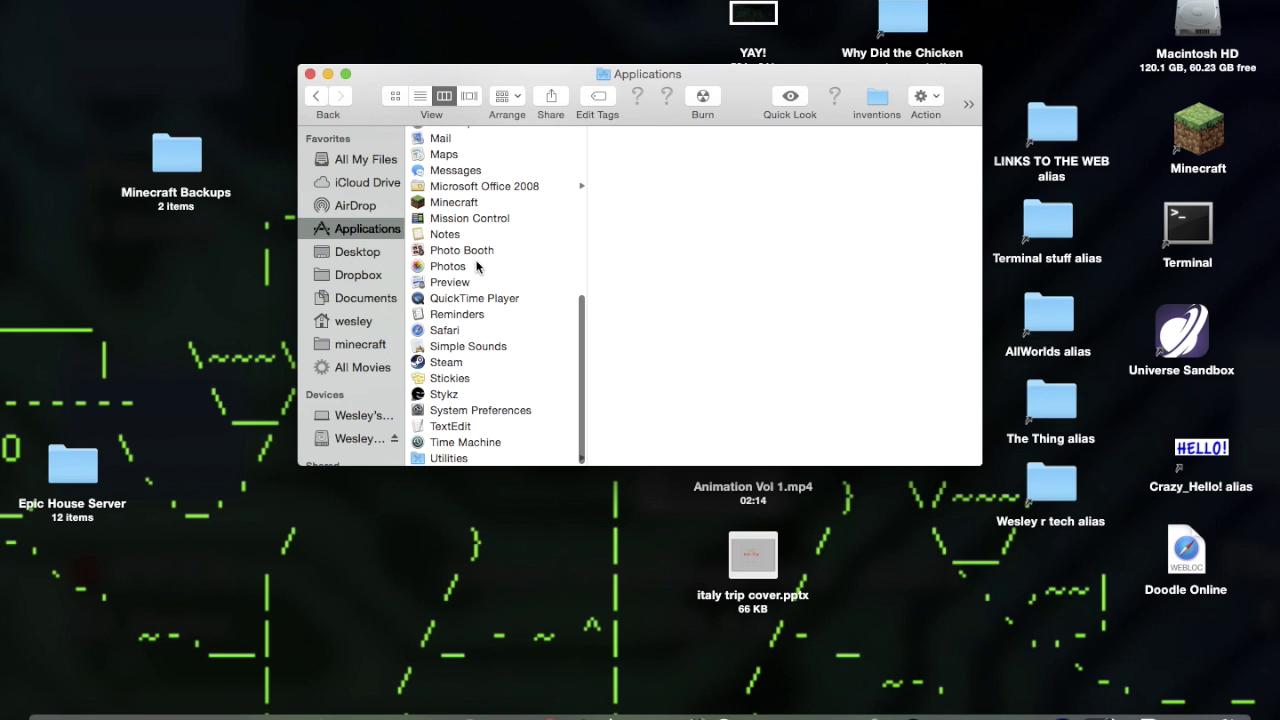
left_click(517, 203)
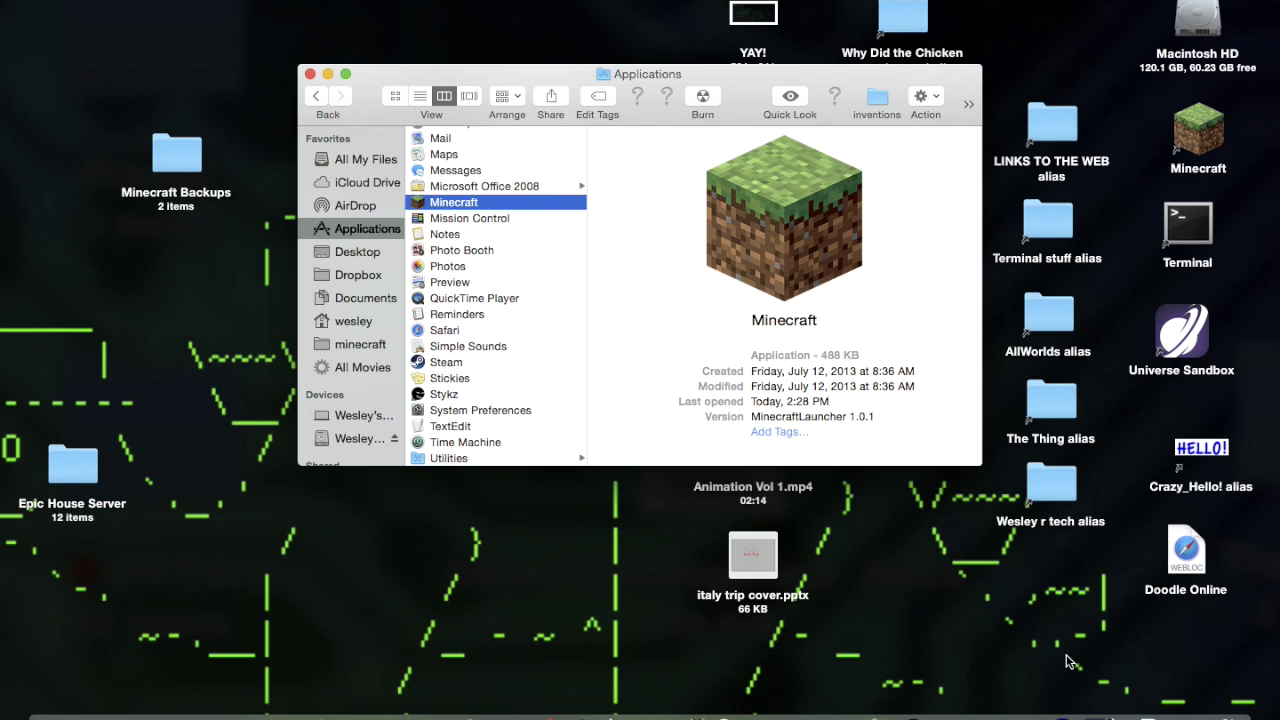
left_click(358, 344)
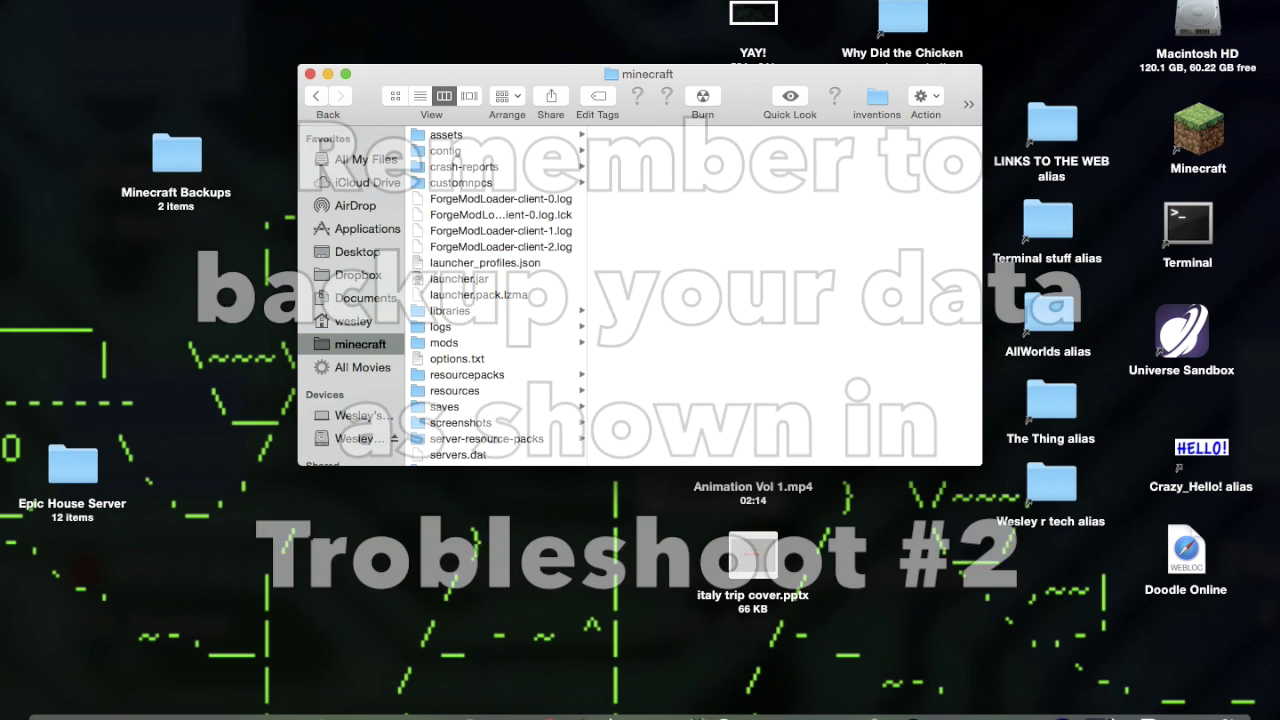
left_click(310, 74)
- Load minecraft.net in a new Chrome tab, close it, minimize Chrome, and select Minecraft Backups
left_click(800, 714)
key("super+t")
type("mi")
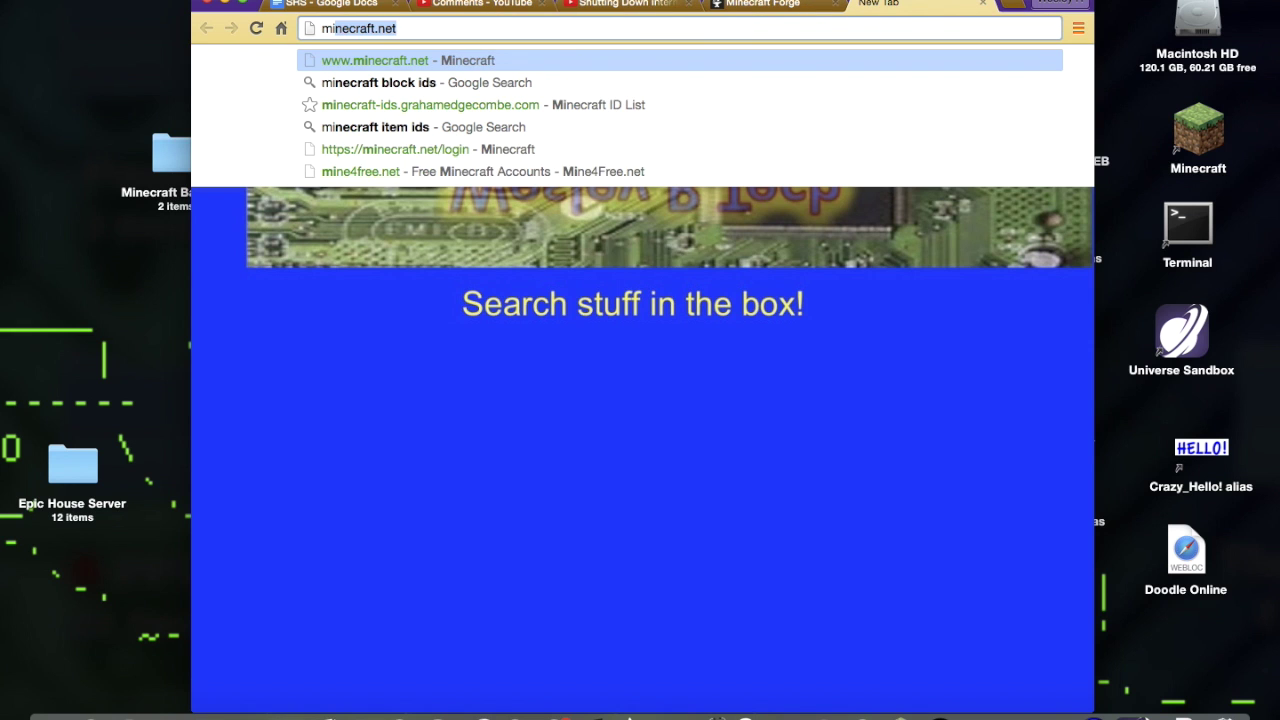
type("necraft.net")
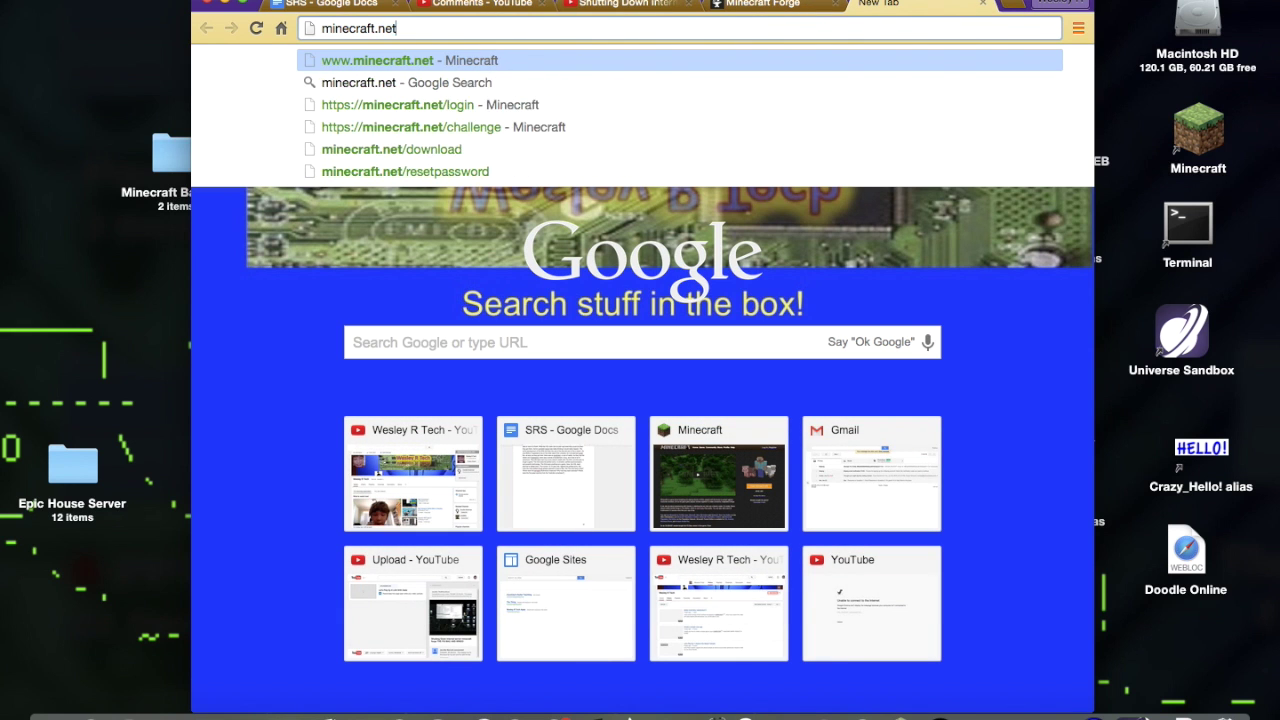
key("Return")
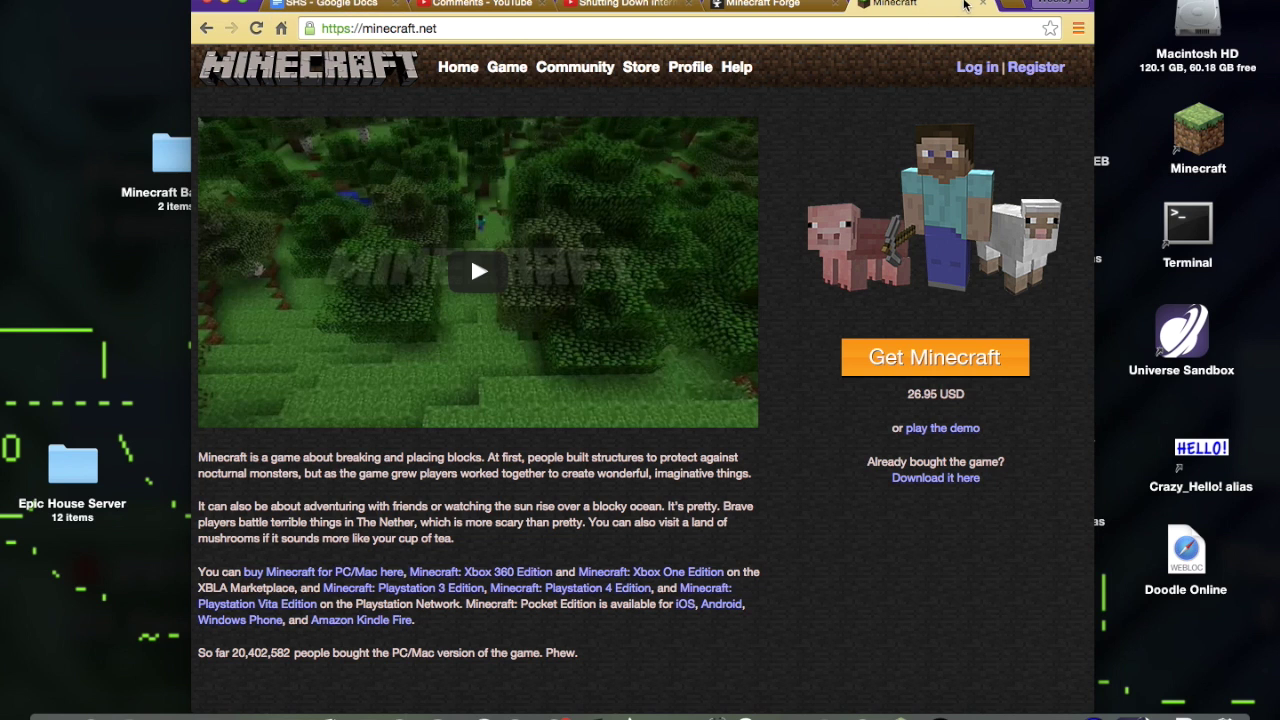
left_click(983, 4)
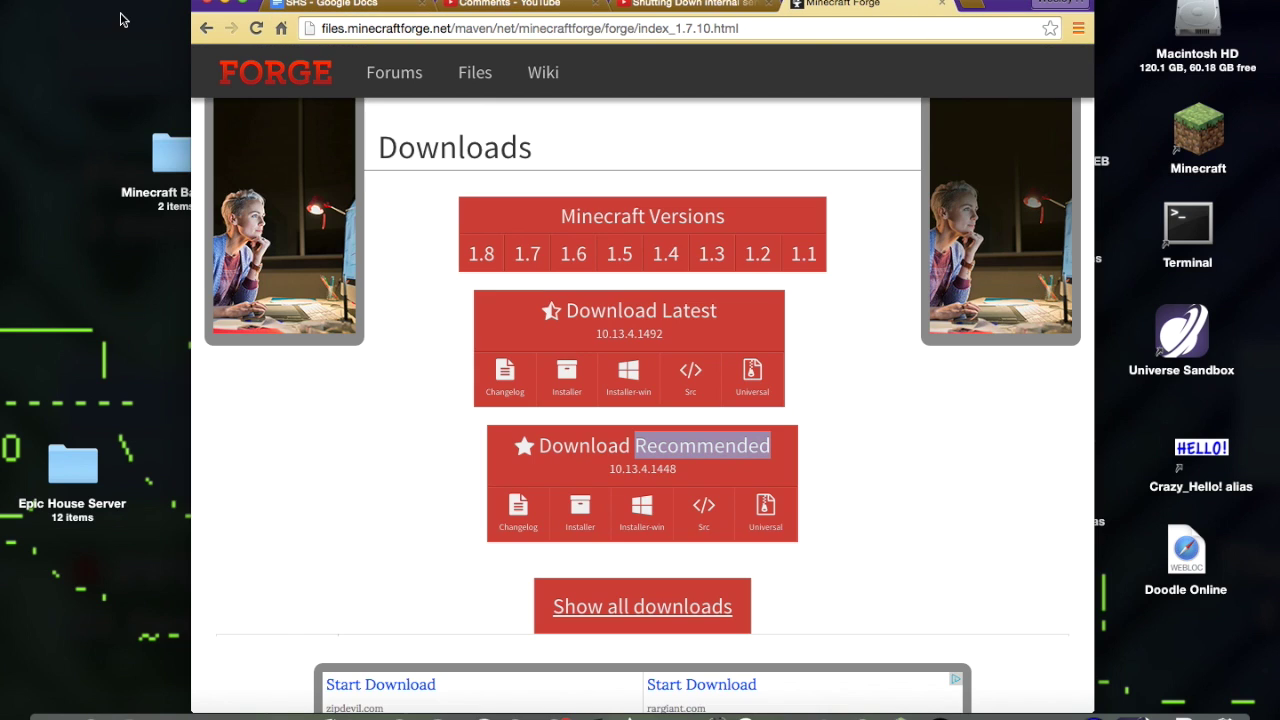
left_click(225, 5)
left_click(188, 172)
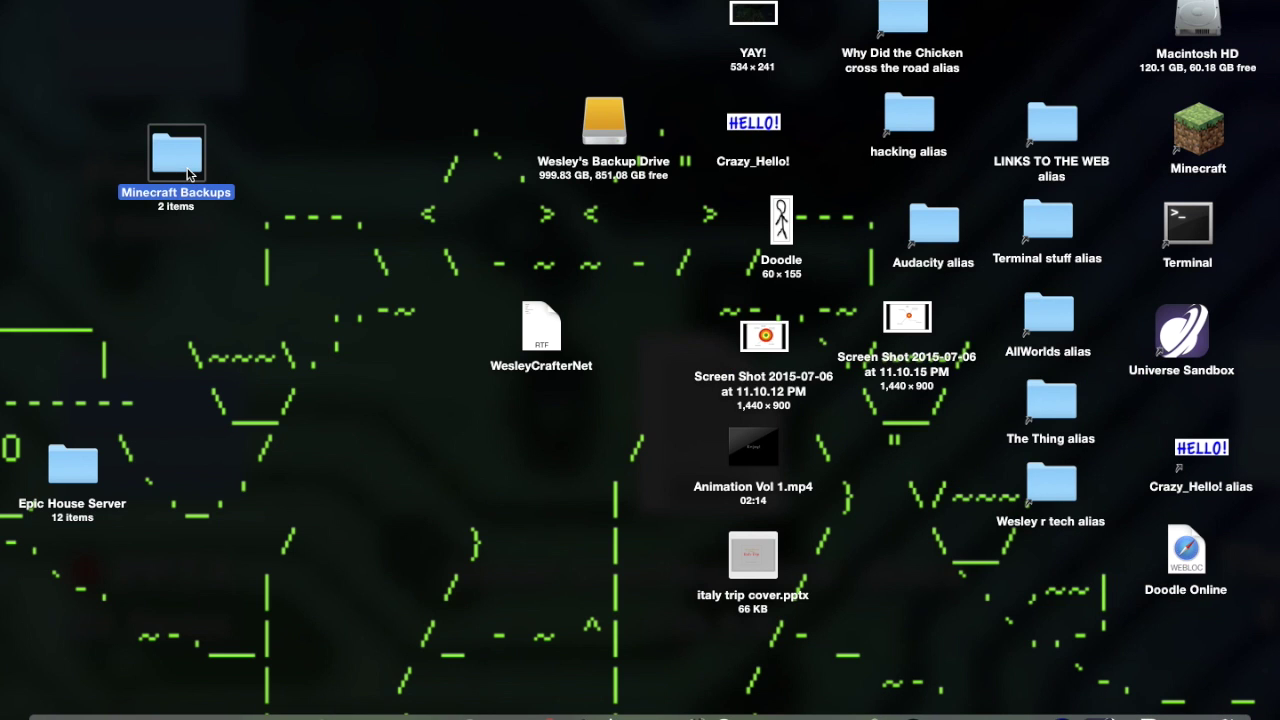
- Open Minecraft Backups > World Backups > Example World, and the minecraft folder from Macintosh HD
double_click(188, 172)
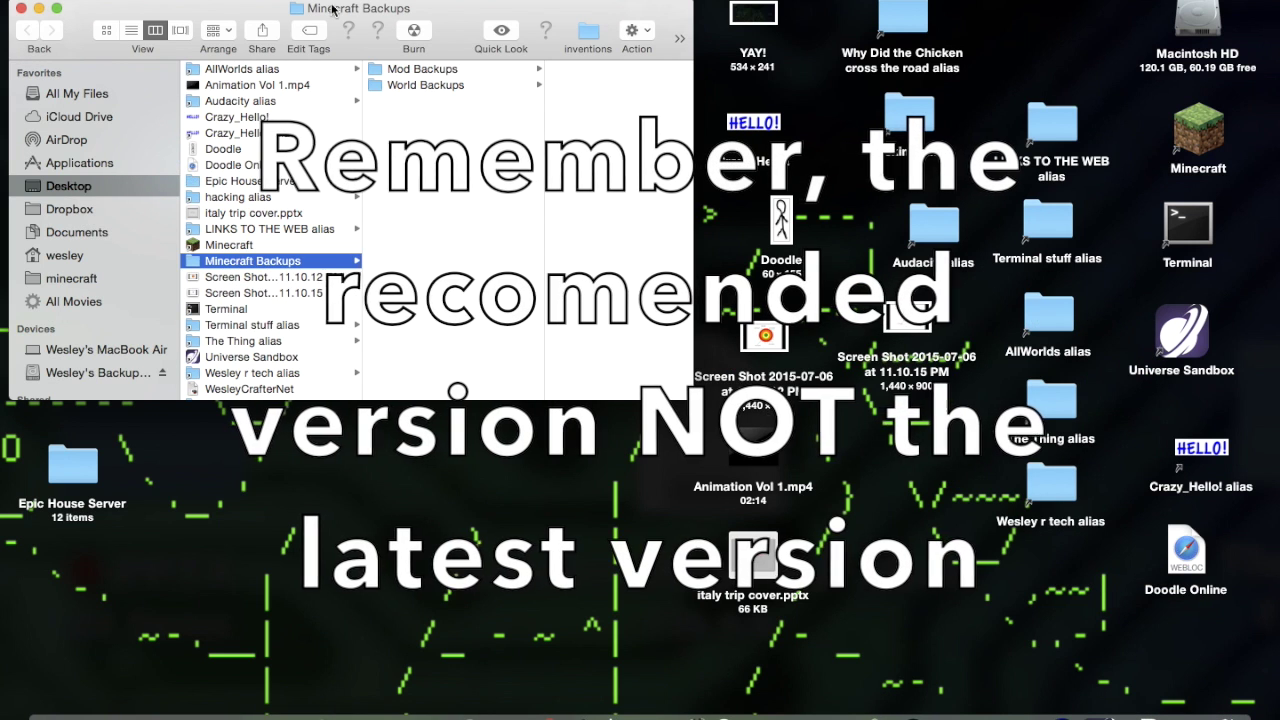
left_click(405, 84)
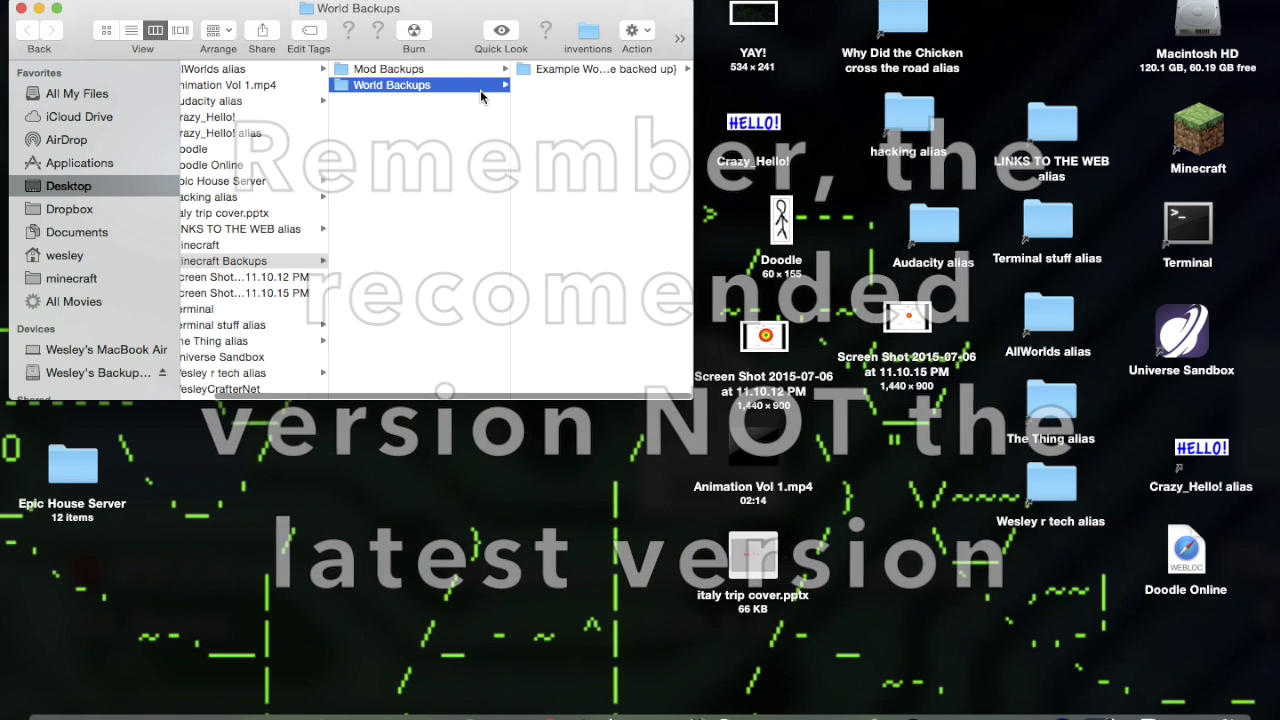
left_click(567, 70)
left_click(1200, 40)
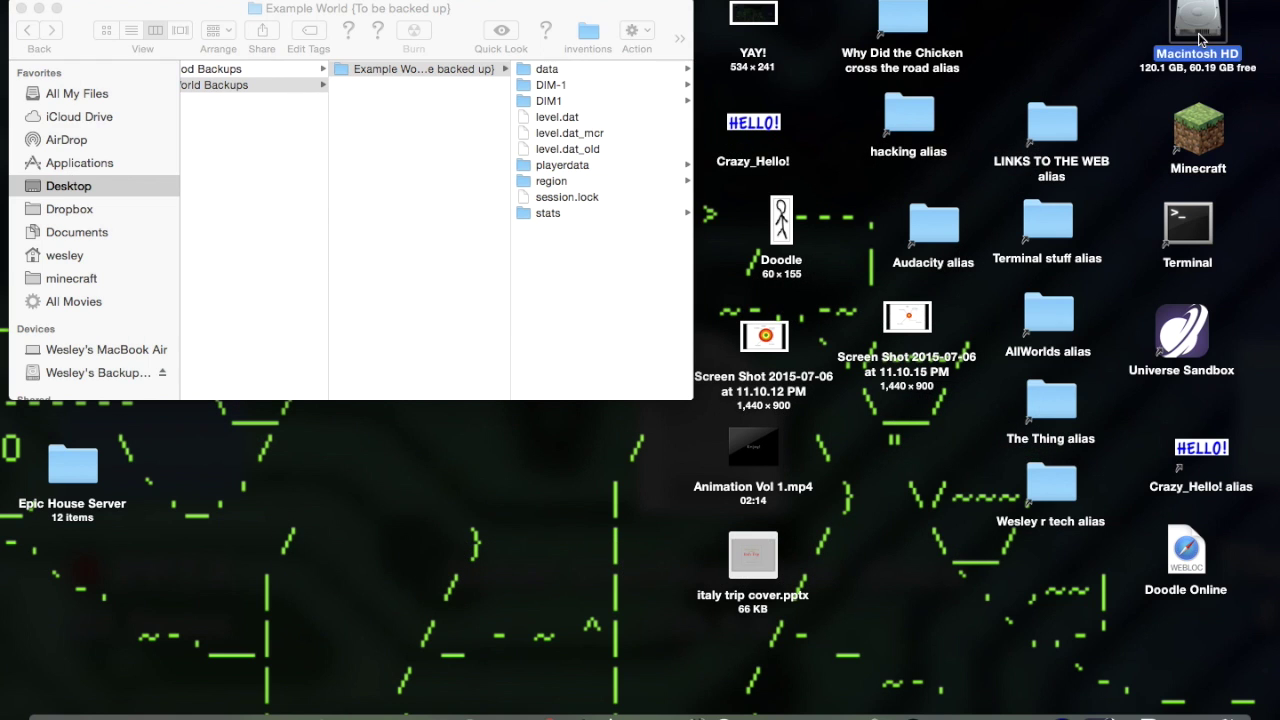
double_click(1200, 40)
left_click(665, 262)
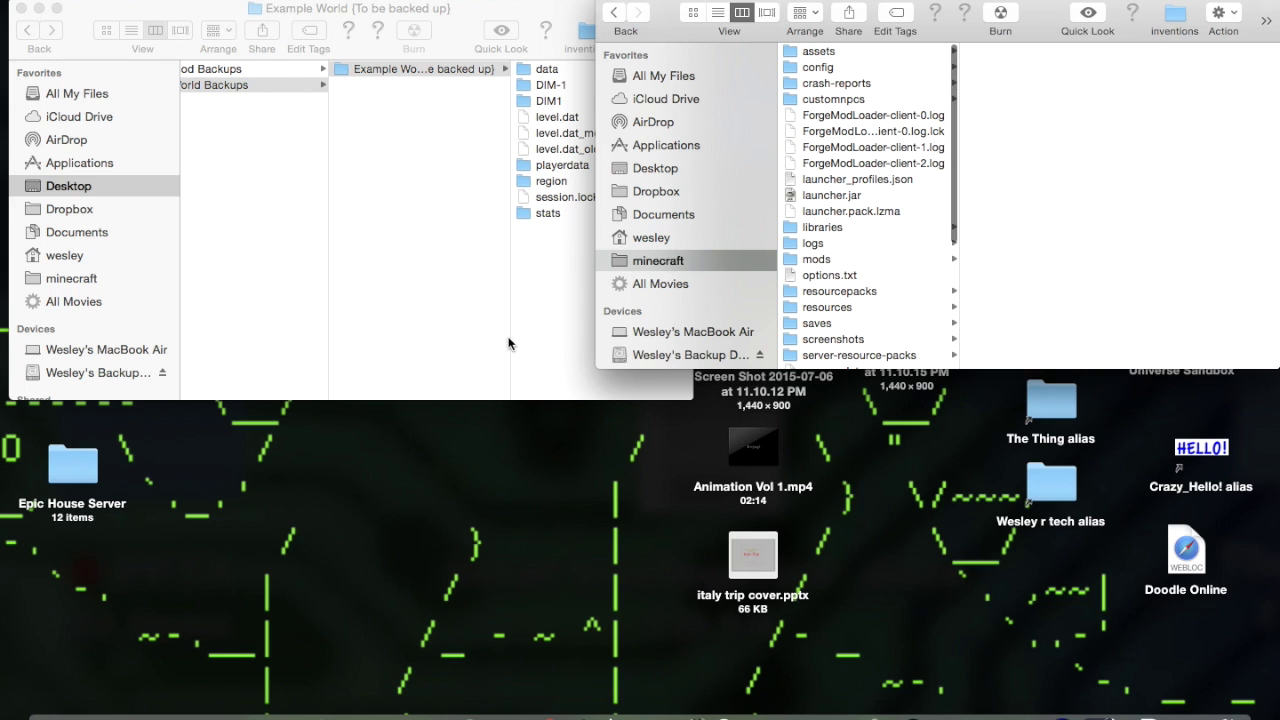
- Select the minecraft saves folder to compare it with the world backup
left_click(508, 343)
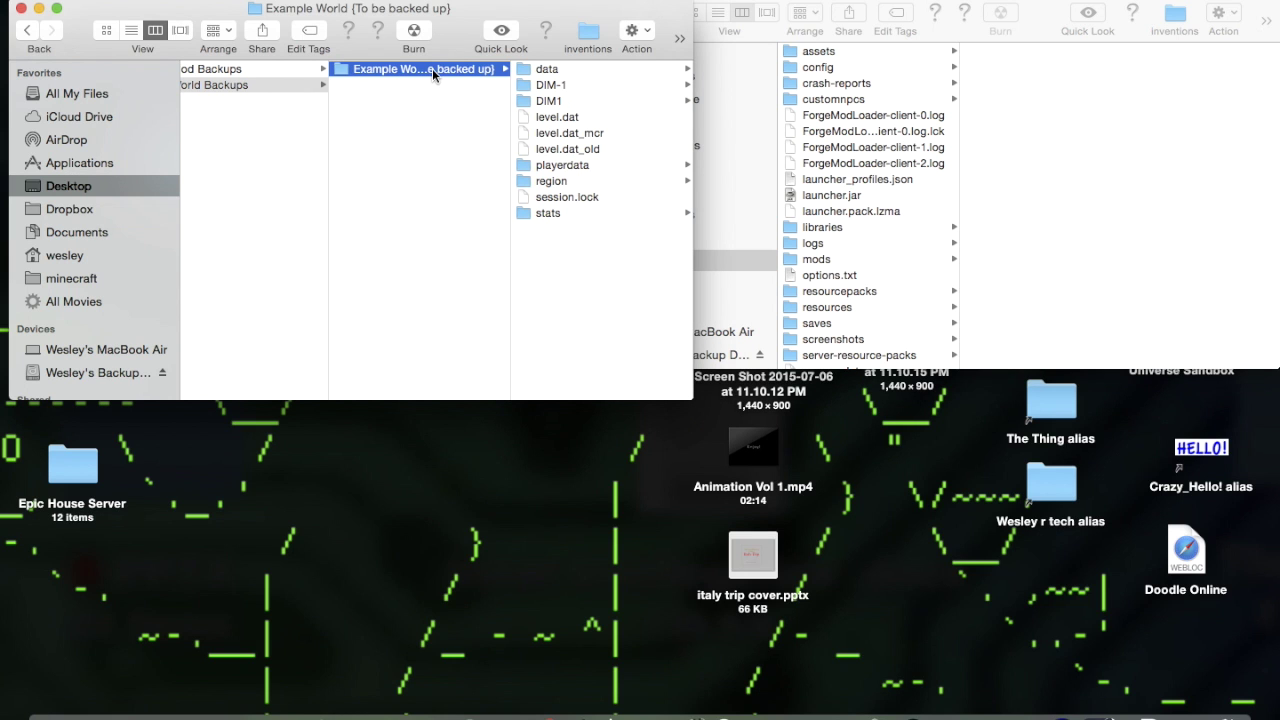
scroll(862, 237, "down", 2)
left_click(855, 283)
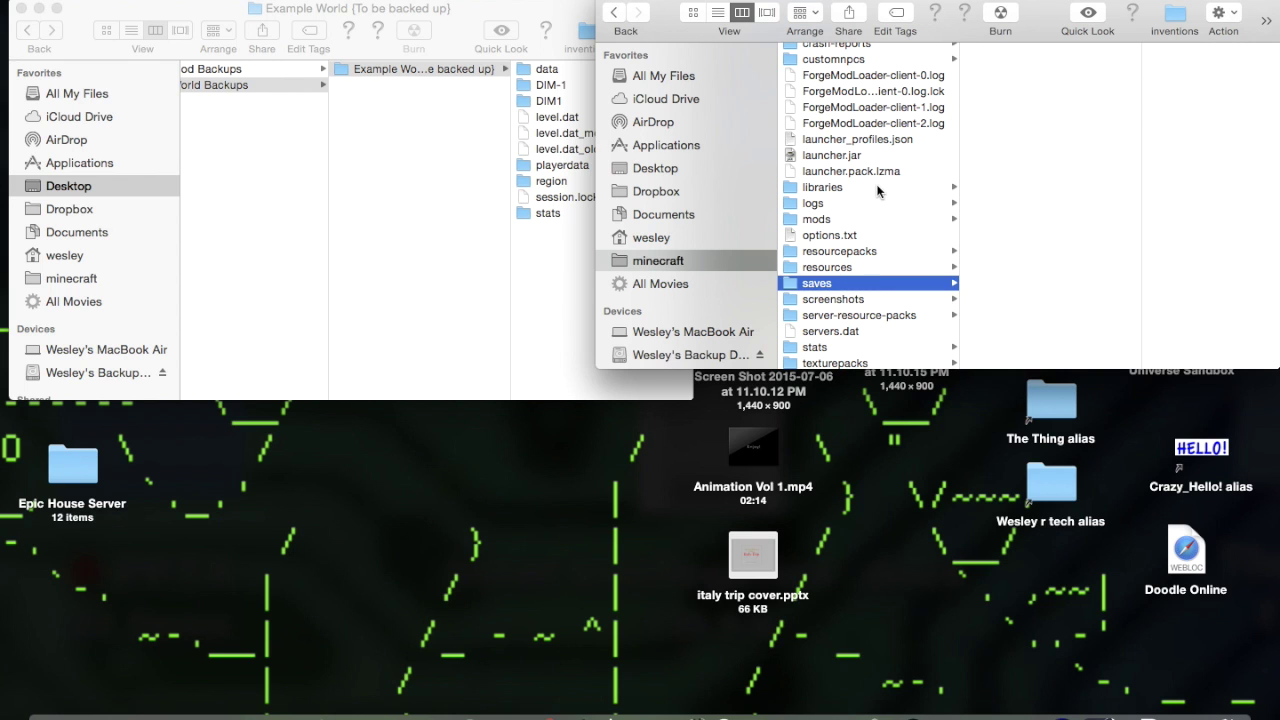
scroll(853, 283, "down", 5)
- Open Mod Backups and the minecraft mods folder to compare their 1.7.10 contents
left_click(414, 186)
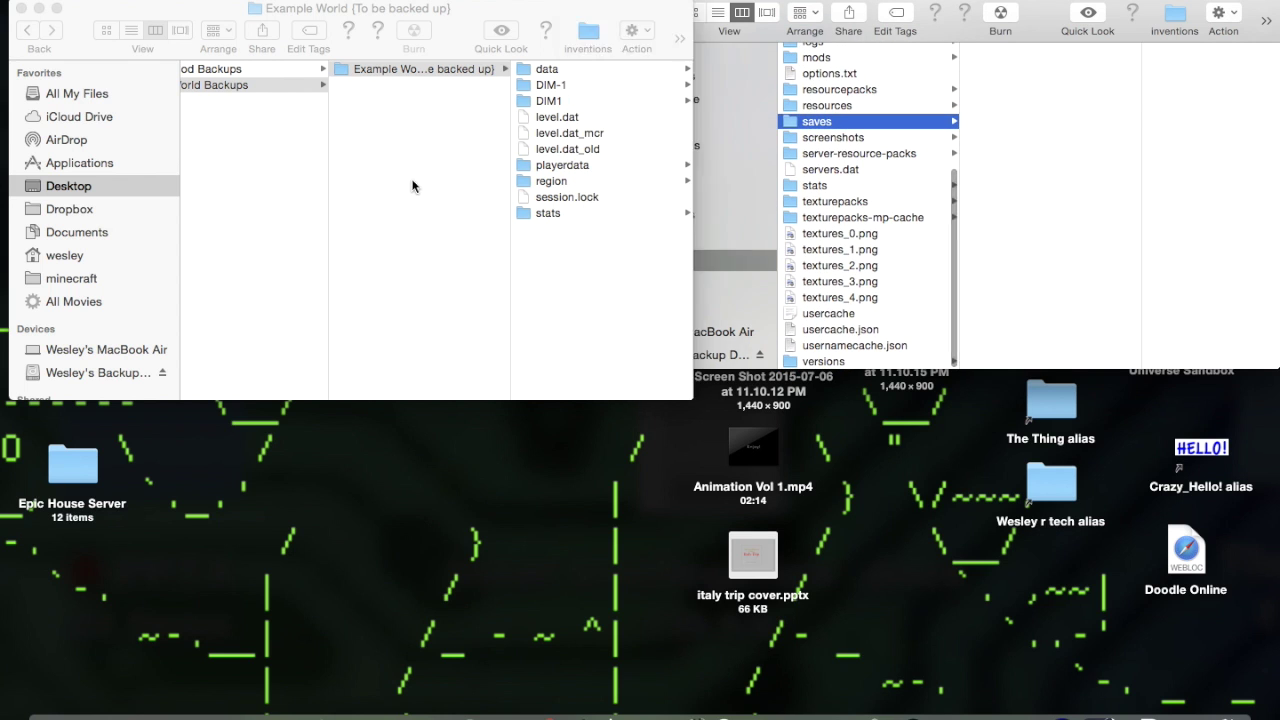
left_click(232, 64)
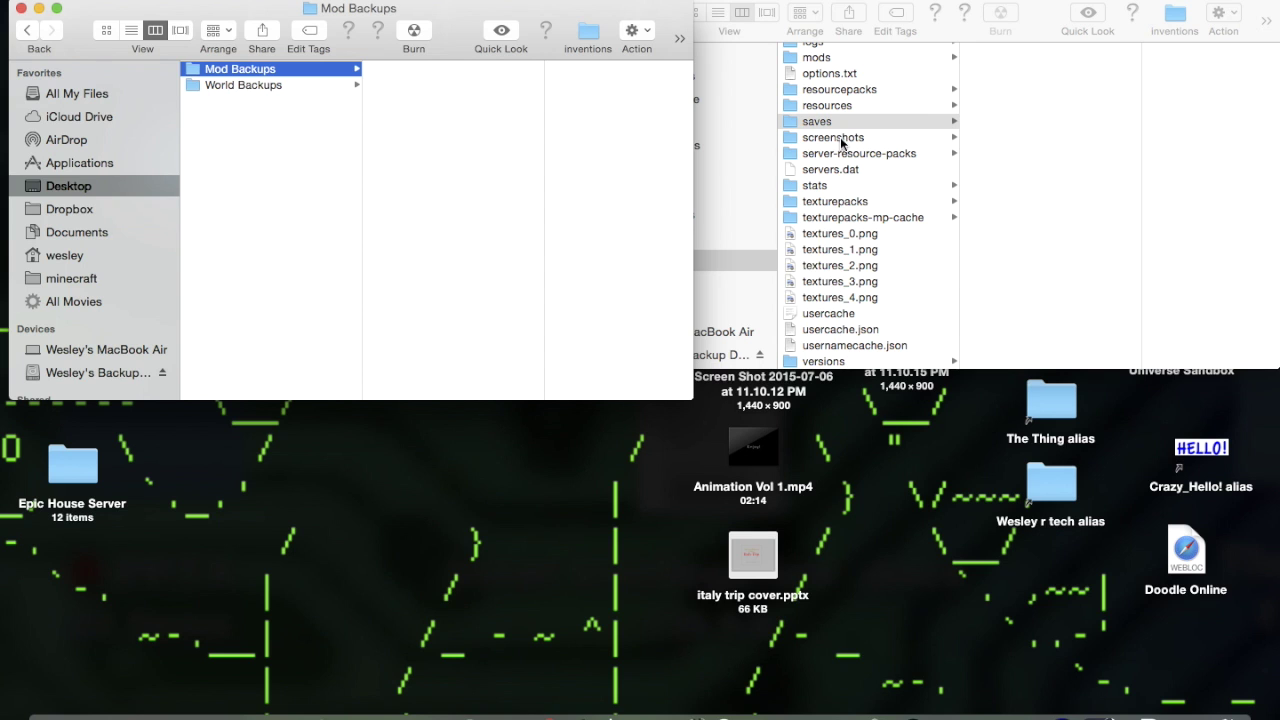
scroll(840, 137, "up", 1)
scroll(840, 137, "down", 1)
scroll(846, 166, "up", 4)
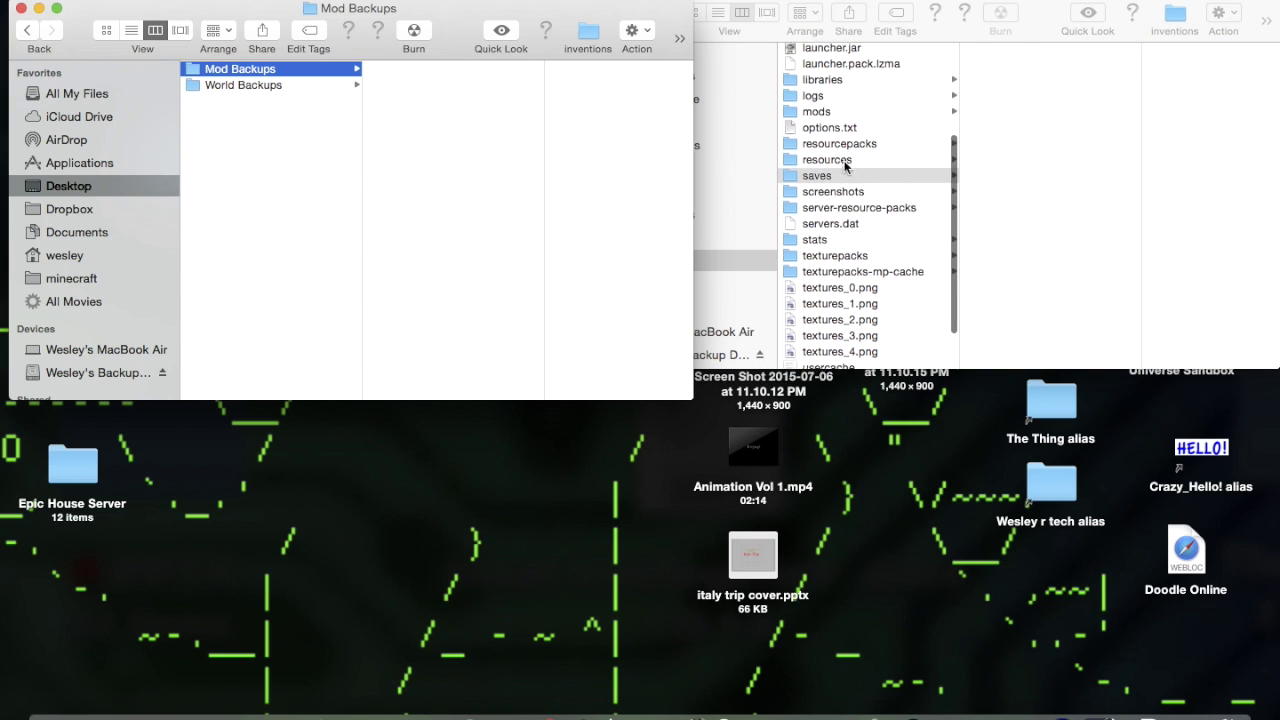
left_click(849, 128)
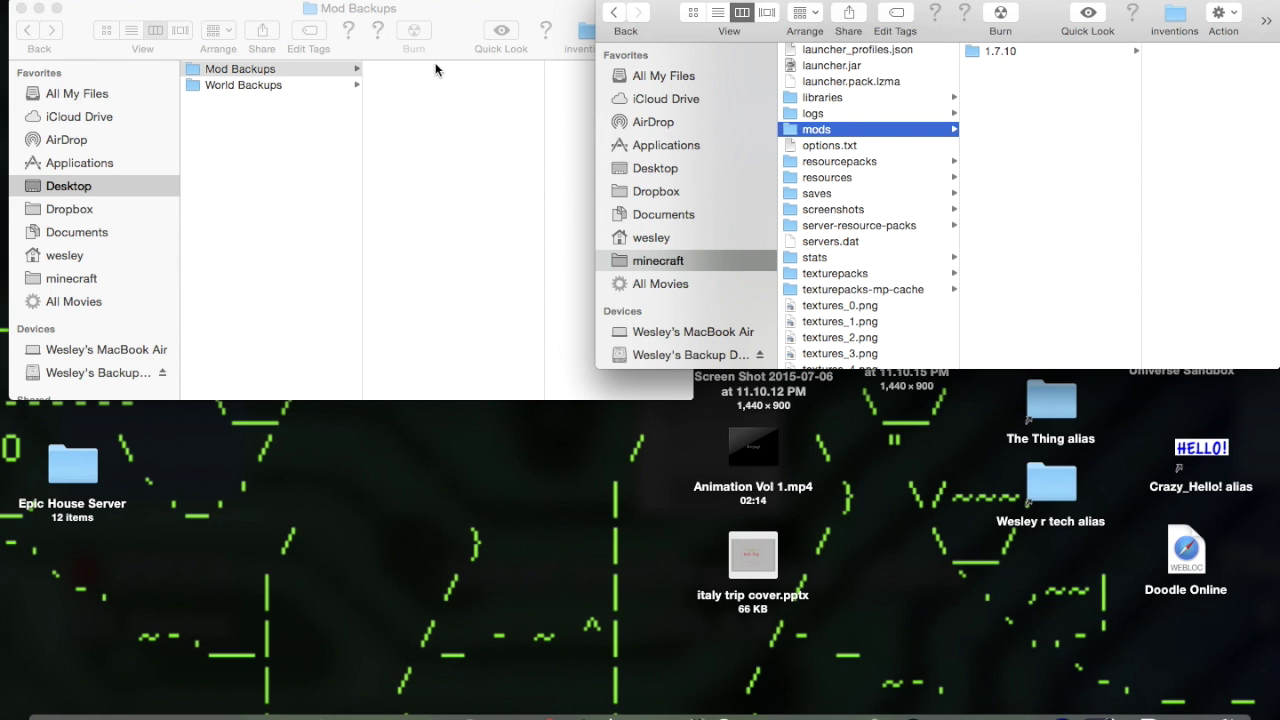
- Close the minecraft folder and Mod Backups windows
left_click(437, 131)
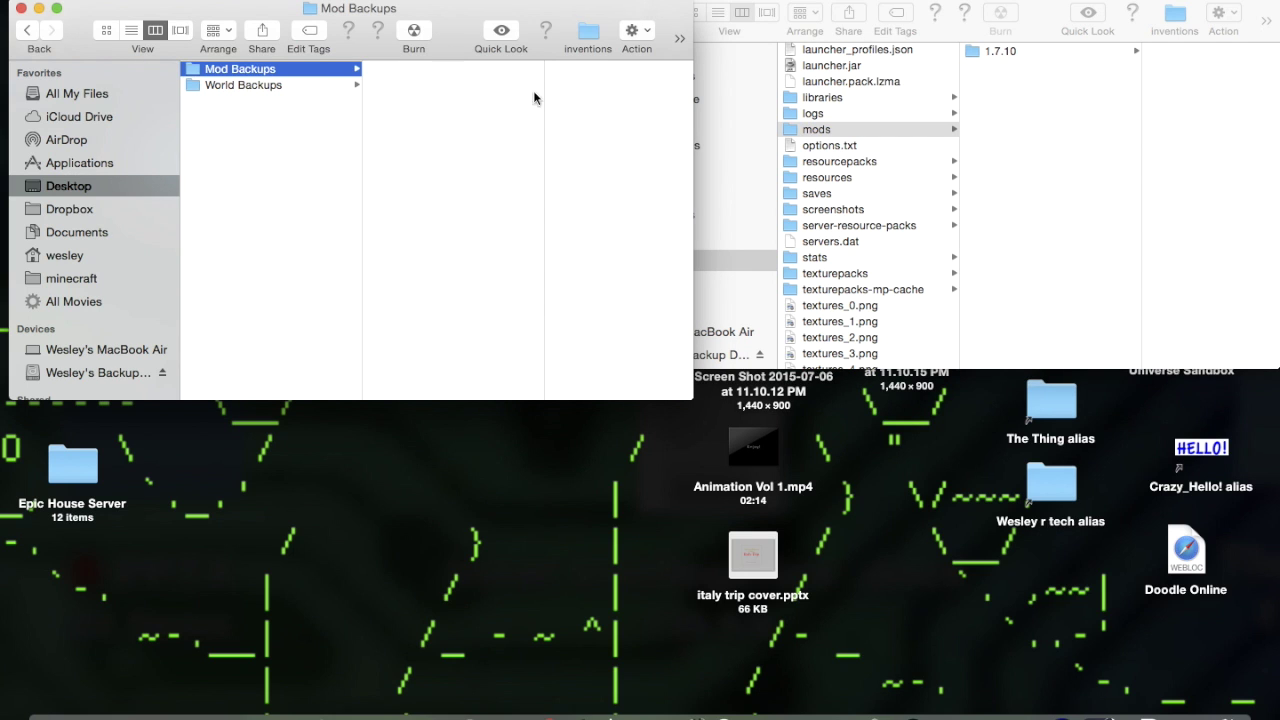
left_click(1012, 120)
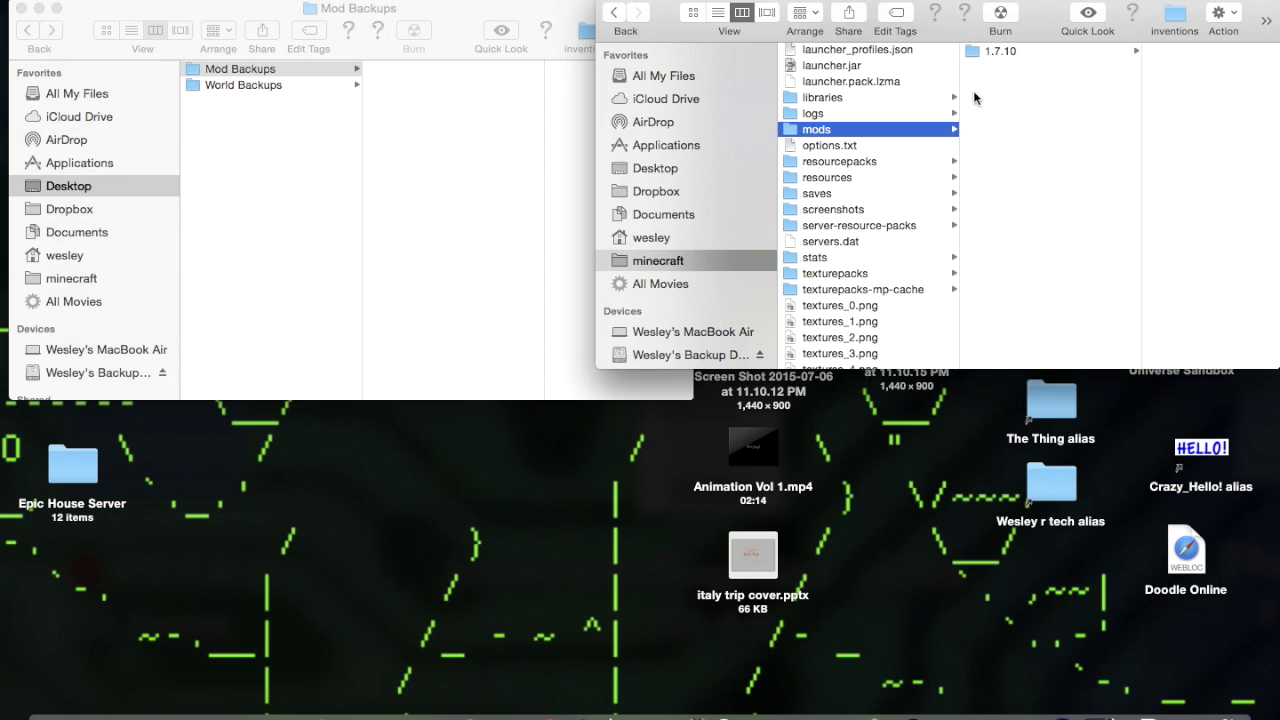
left_click(607, 2)
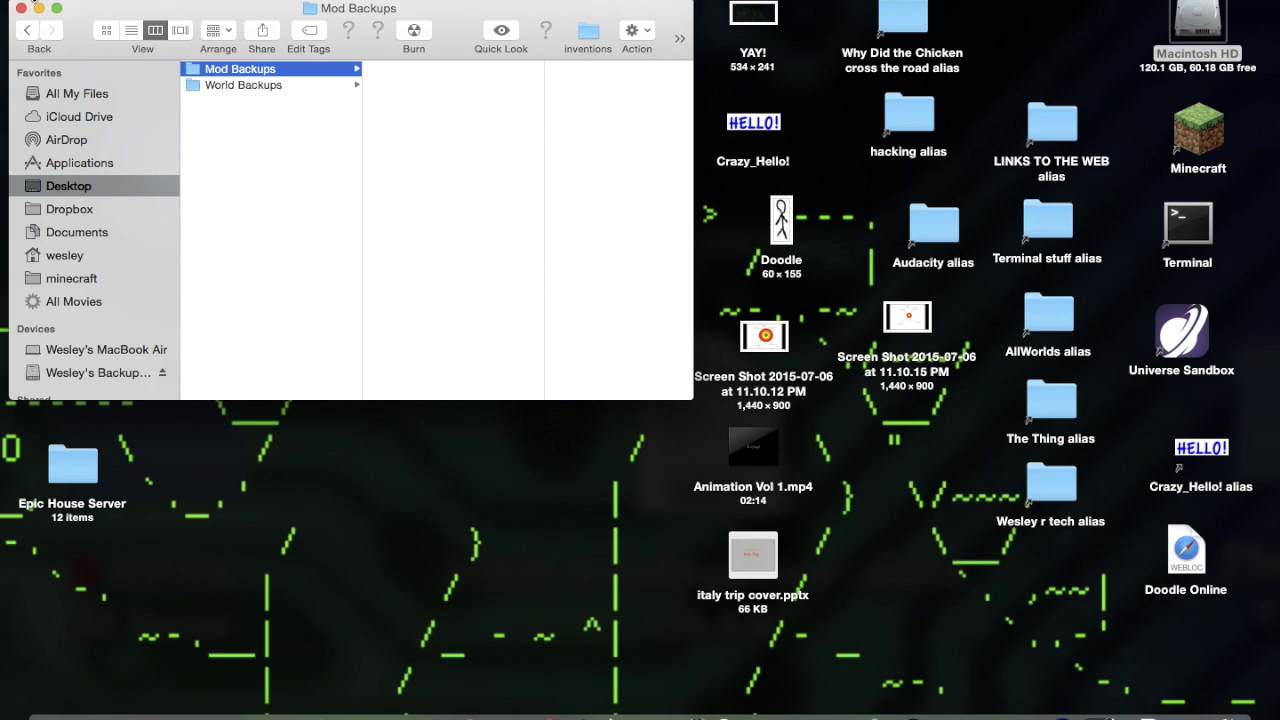
left_click(20, 8)
left_click_drag(35, 28, 444, 447)
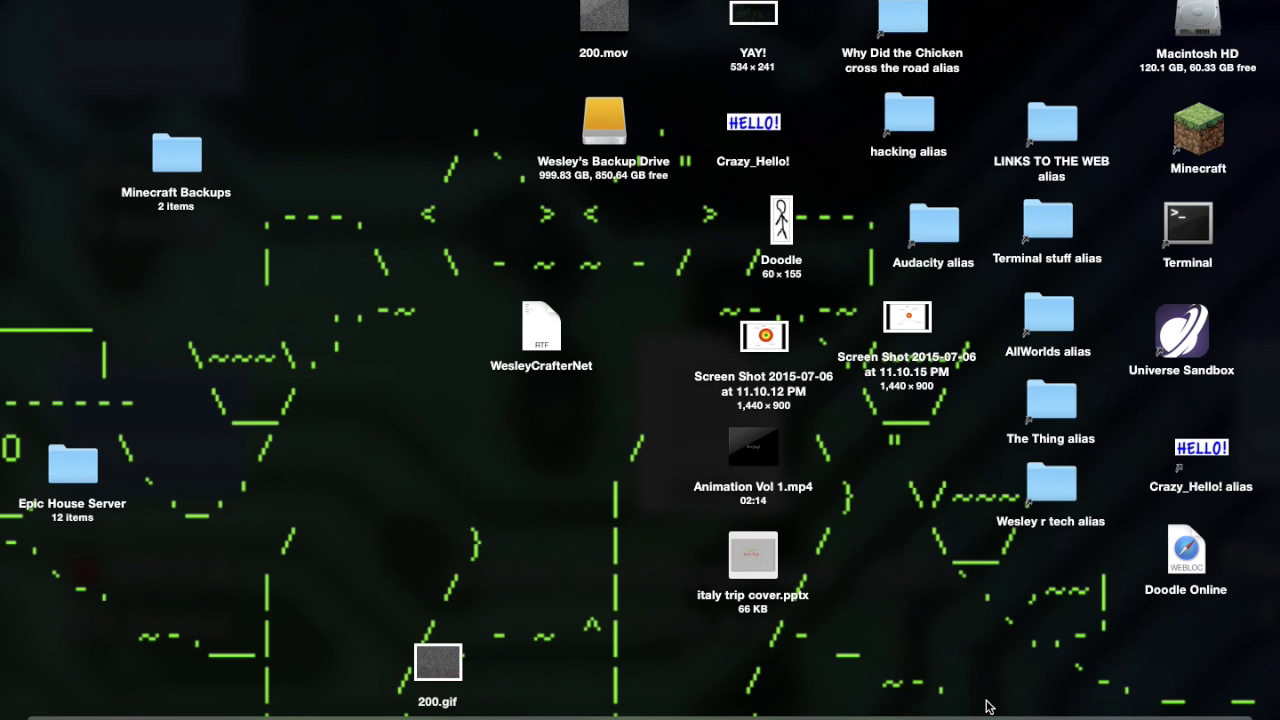
- Restore the minimized Chrome window showing the YouTube channel's home page
left_click(1187, 716)
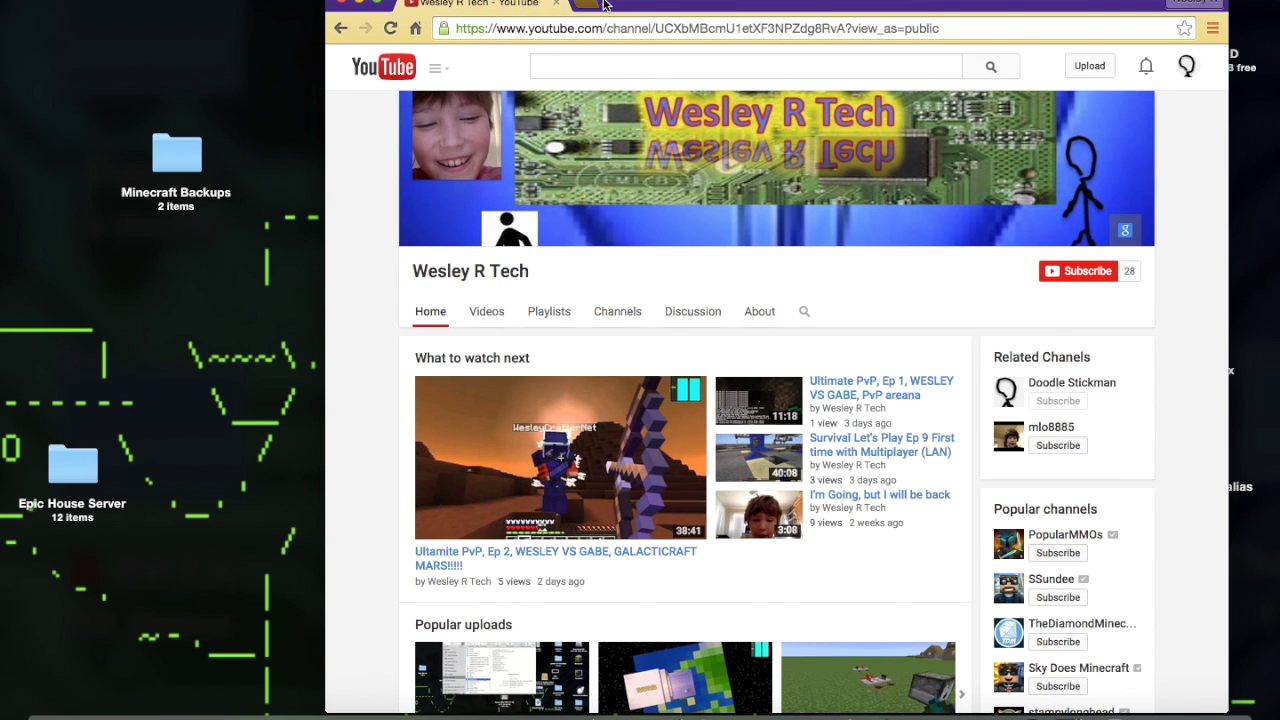